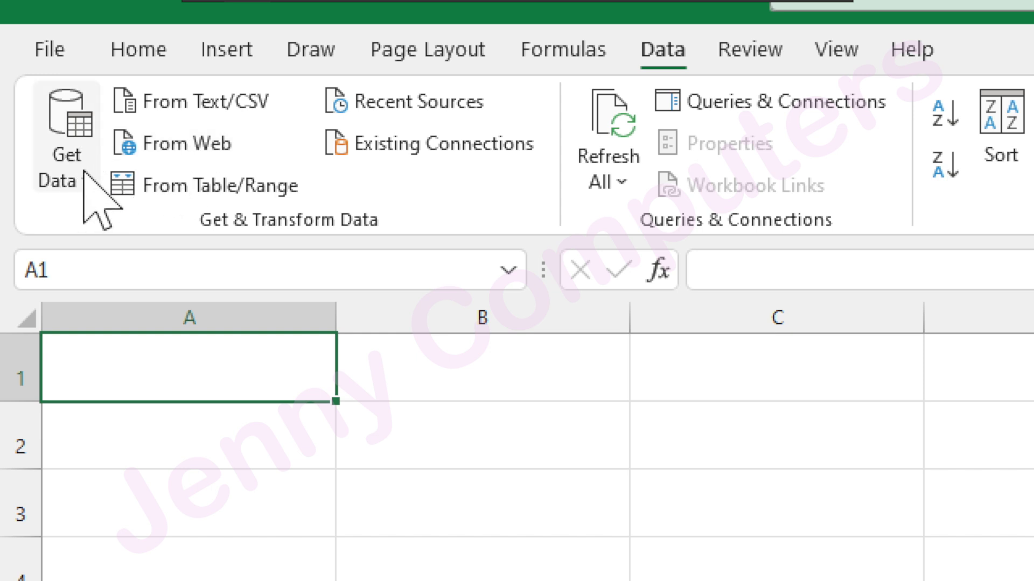
{"action": "left_click", "coordinate": [84, 179]}
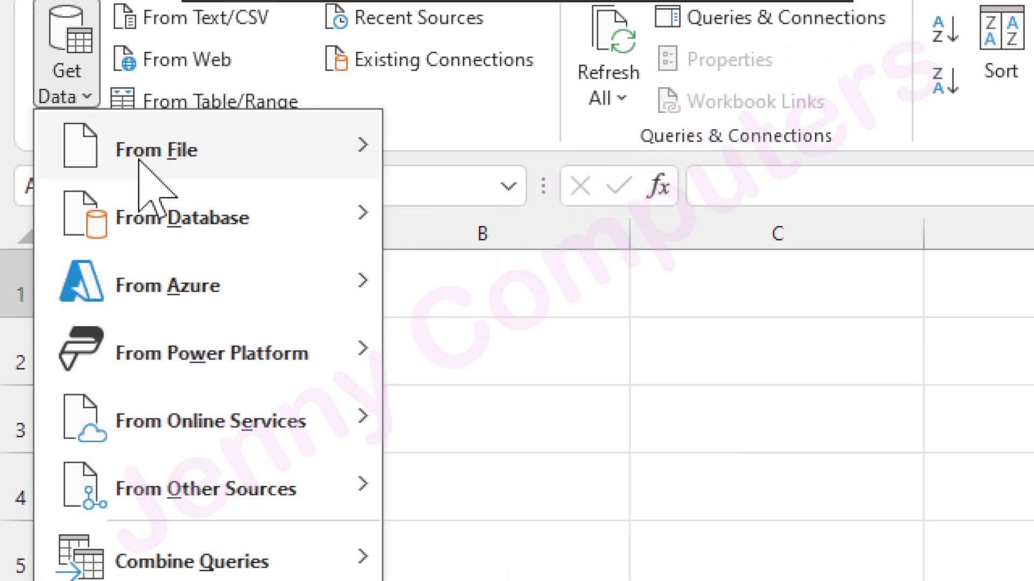
{"action": "mouse_move", "coordinate": [156, 240]}
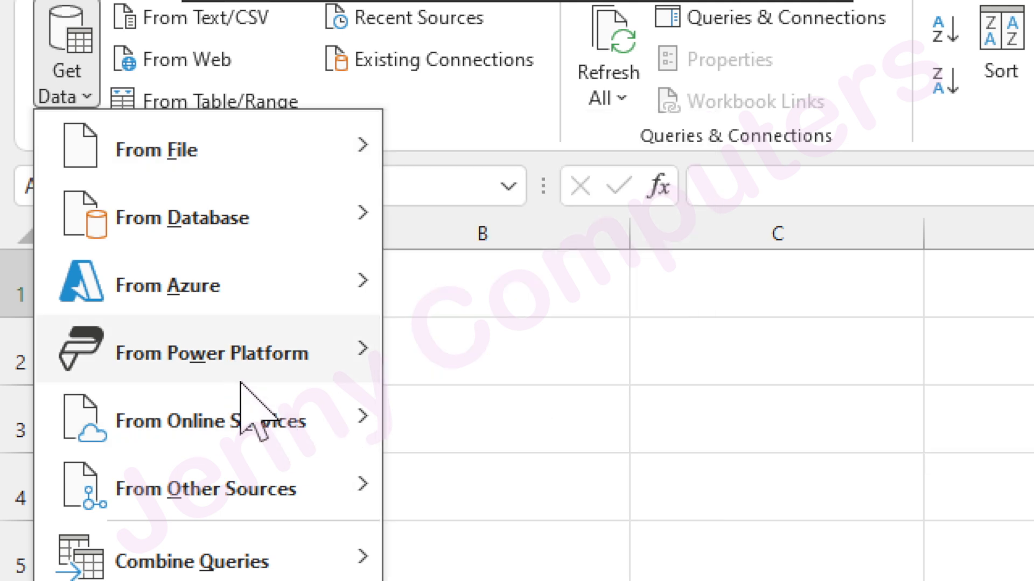
{"action": "mouse_move", "coordinate": [271, 407]}
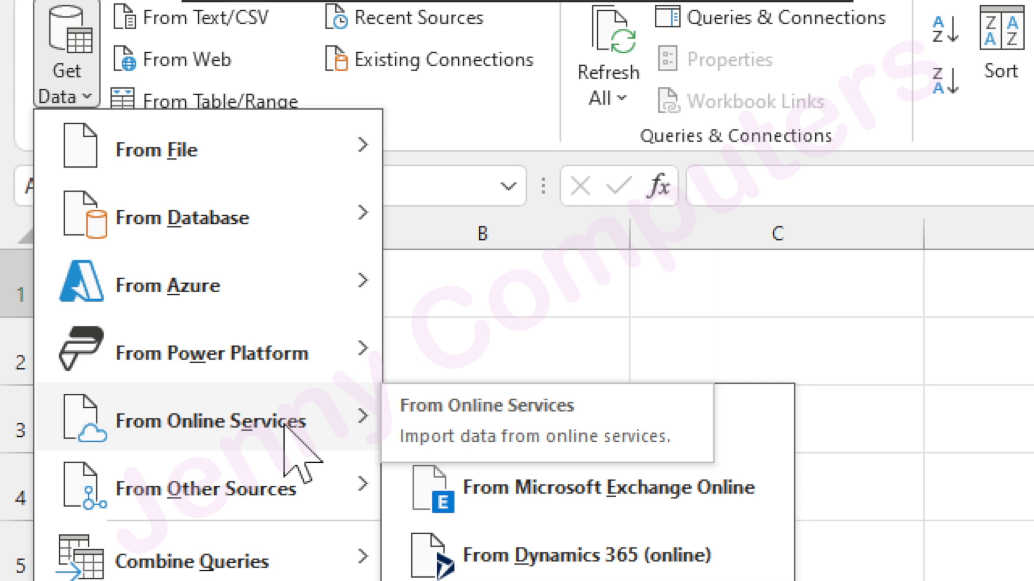
{"action": "mouse_move", "coordinate": [462, 313]}
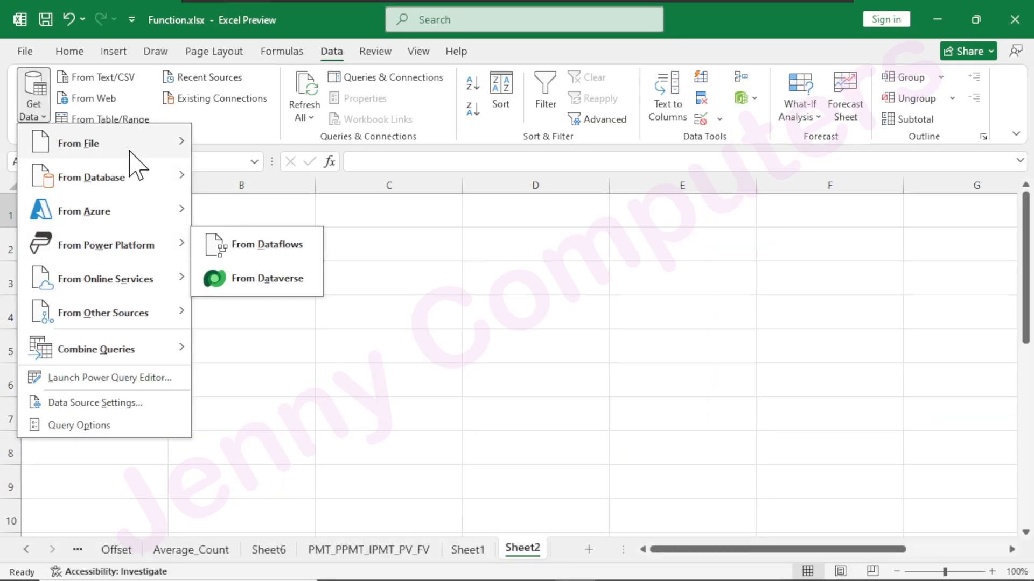
{"action": "mouse_move", "coordinate": [135, 153]}
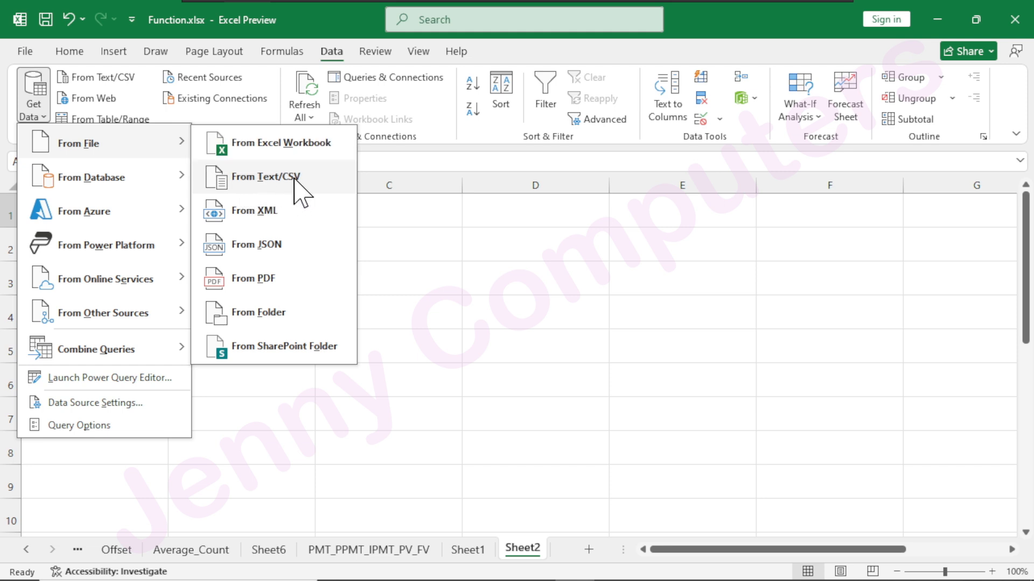
{"action": "left_click", "coordinate": [492, 301]}
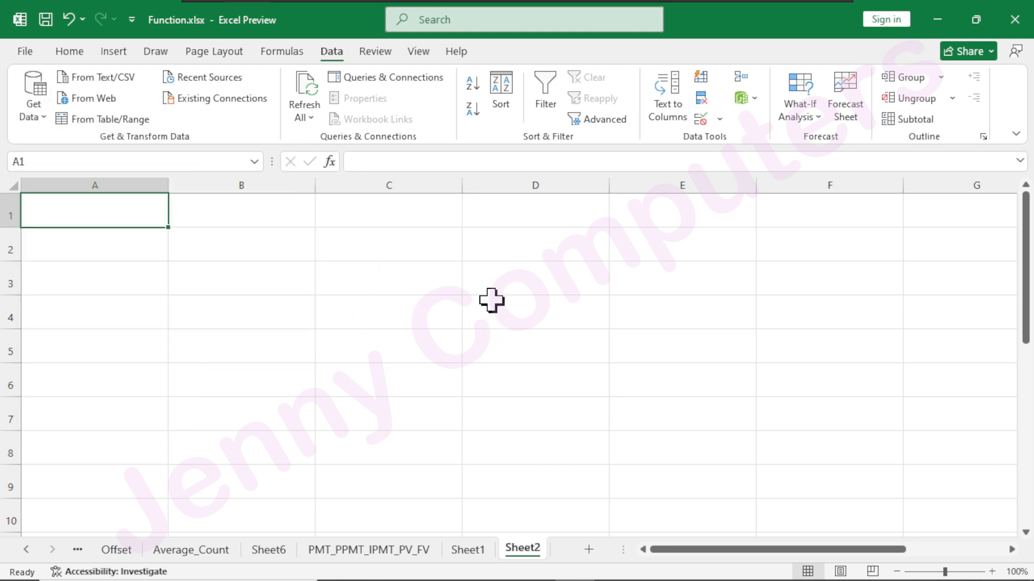
Open Notepad and enter a comma-separated record with 101, the person's name, dca, 01-01-2025 and 5000.
{"action": "key", "text": "super+r"}
{"action": "key", "text": "Return"}
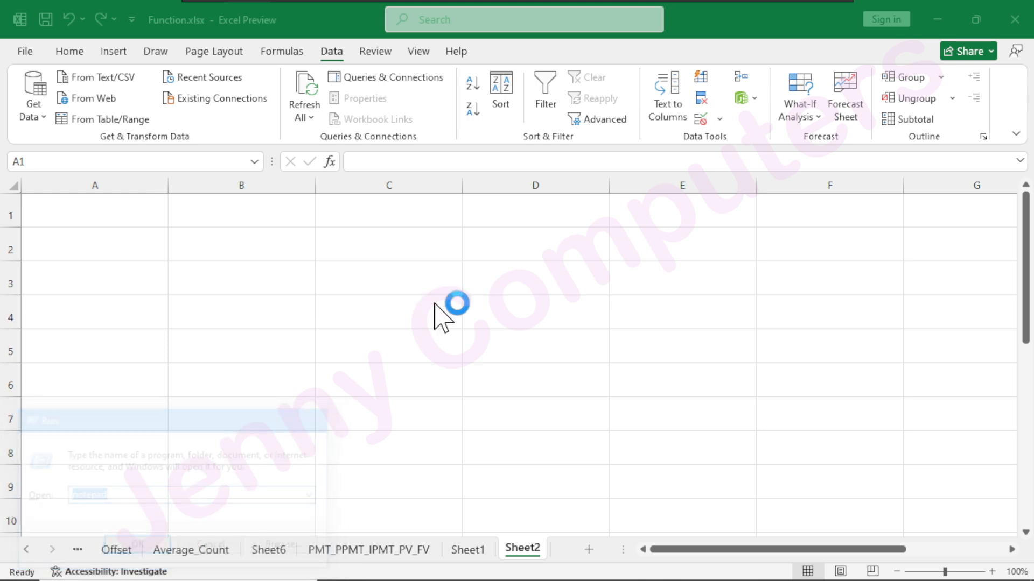
{"action": "type", "text": "101,rame"}
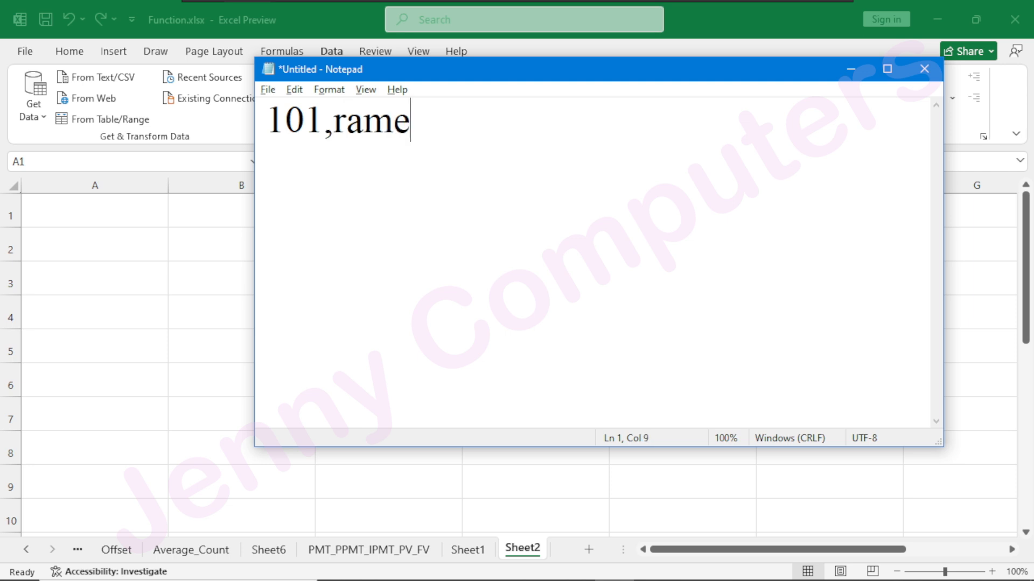
{"action": "type", "text": "sh,dca,"}
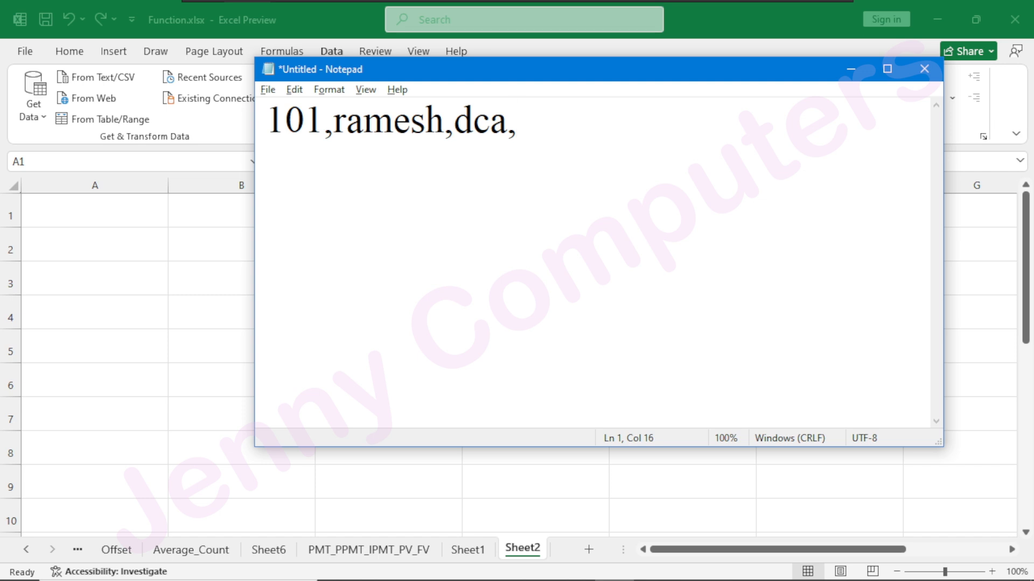
{"action": "type", "text": "01-"}
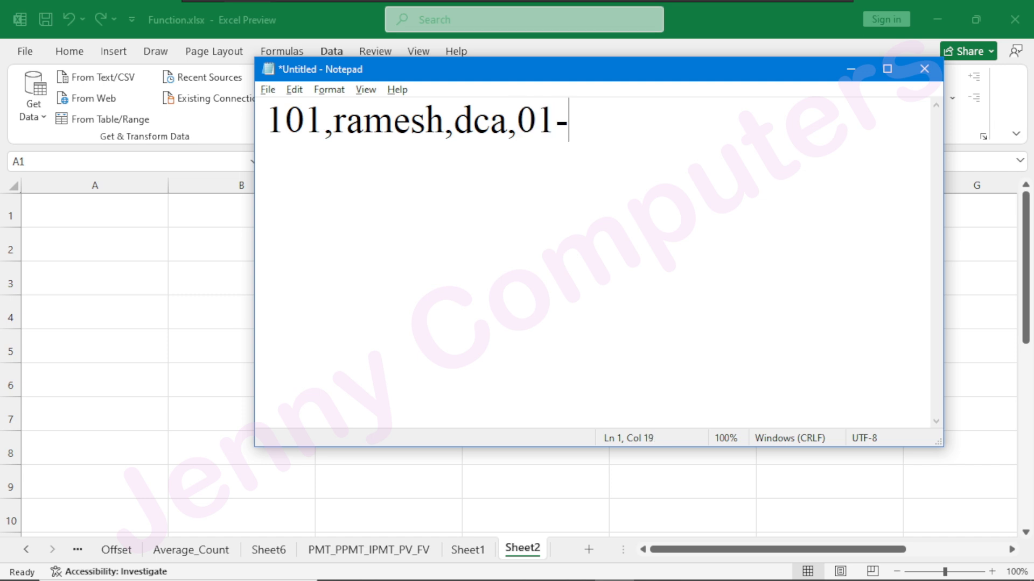
{"action": "type", "text": "01-2025"}
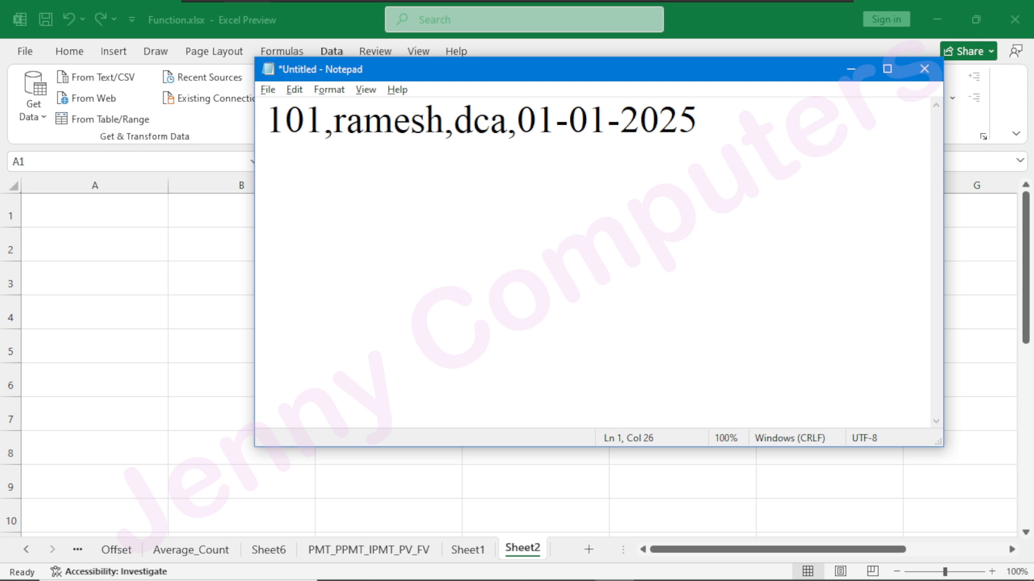
{"action": "type", "text": ",5000"}
Add a second comma-separated record on a new line with 102, the person's name, pgdca, 01-01-2025 and 10000.
{"action": "key", "text": "Return"}
{"action": "type", "text": "102,Ganesh,pgdca,01-01"}
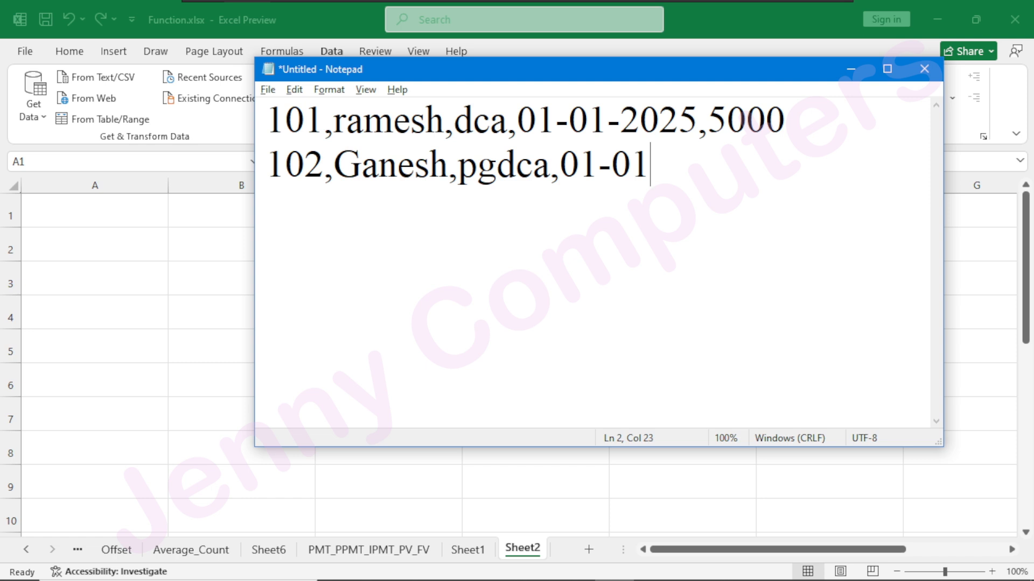
{"action": "type", "text": "-2025,10000"}
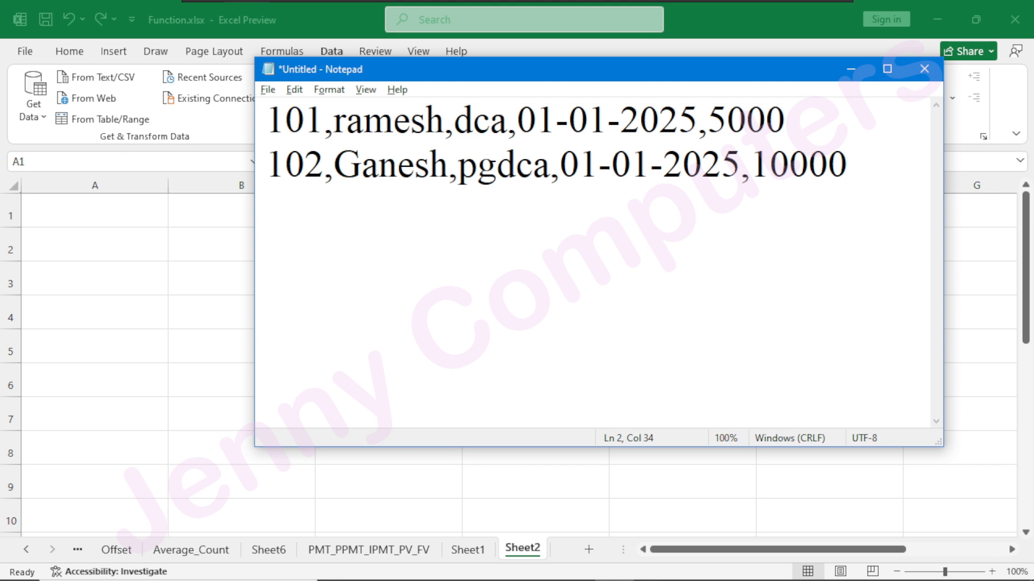
Save the text file to the Desktop as data.csv with the file type All Files.
{"action": "left_click", "coordinate": [268, 90]}
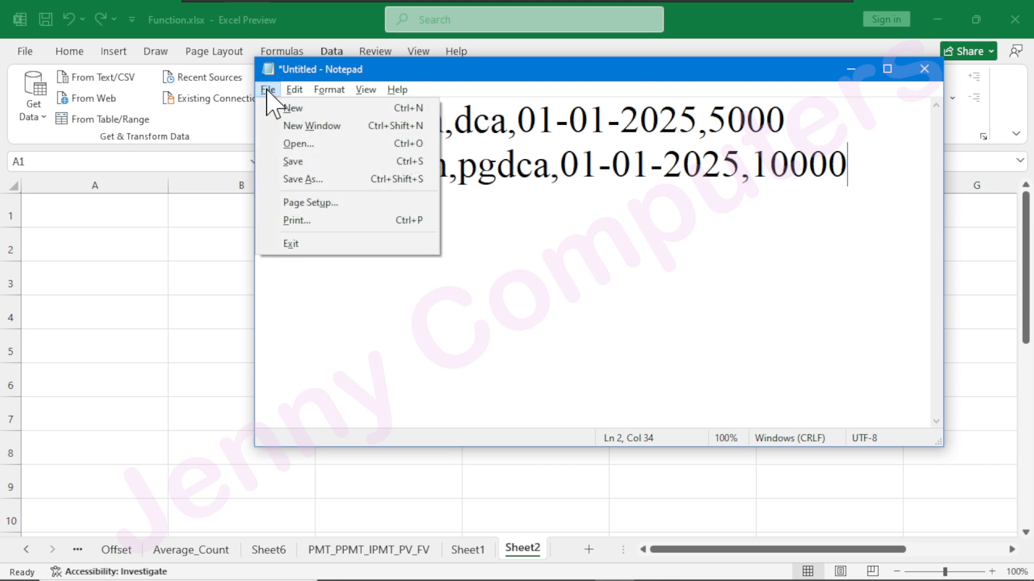
{"action": "left_click", "coordinate": [291, 178]}
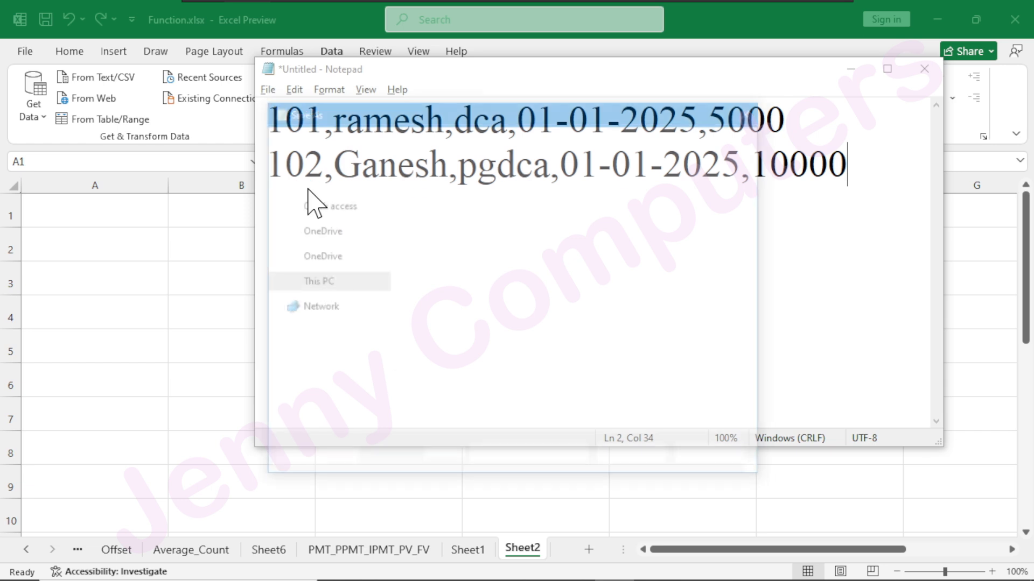
{"action": "scroll", "coordinate": [330, 252], "scroll_direction": "up", "scroll_amount": 2}
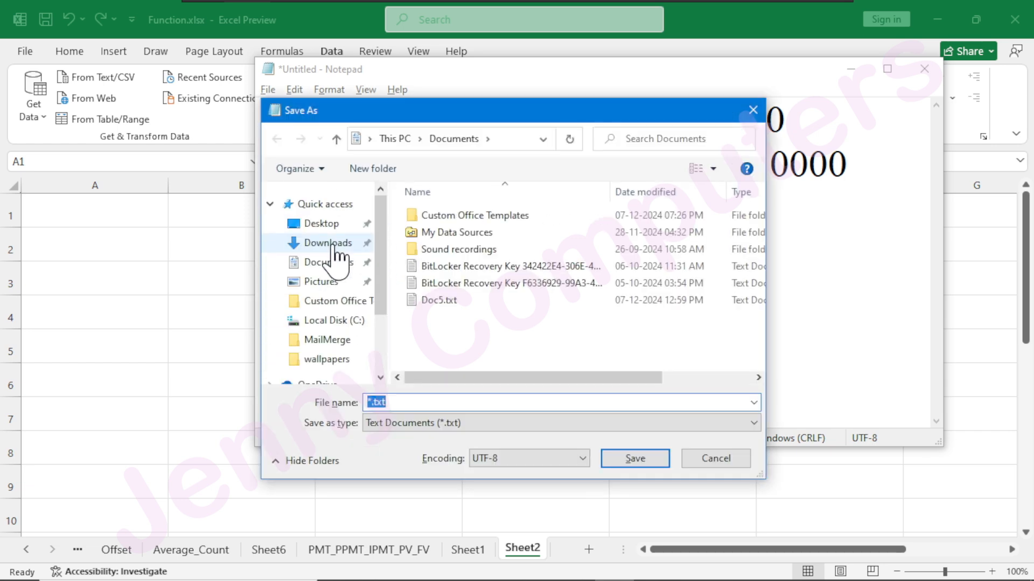
{"action": "left_click", "coordinate": [325, 223]}
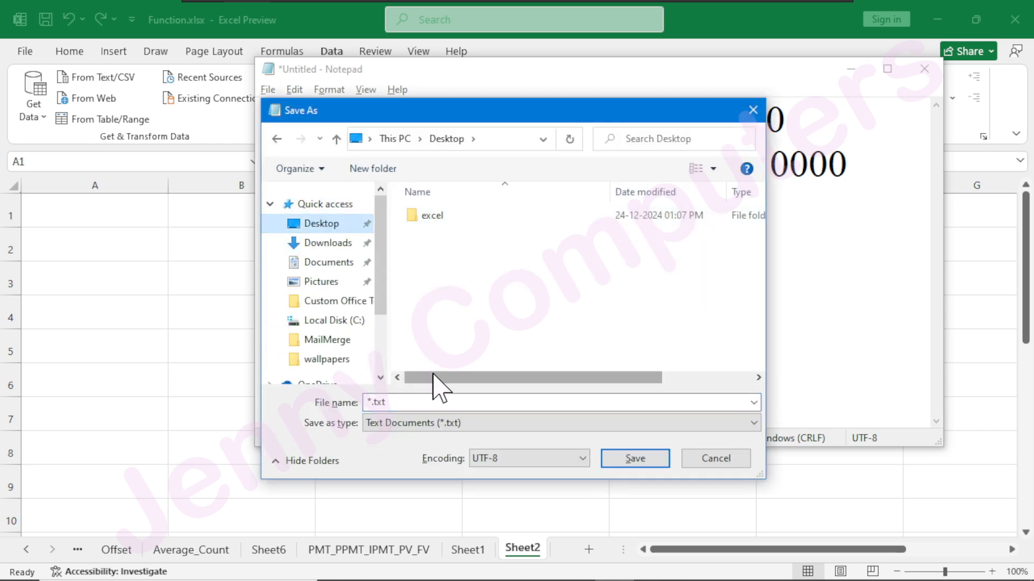
{"action": "left_click", "coordinate": [387, 402]}
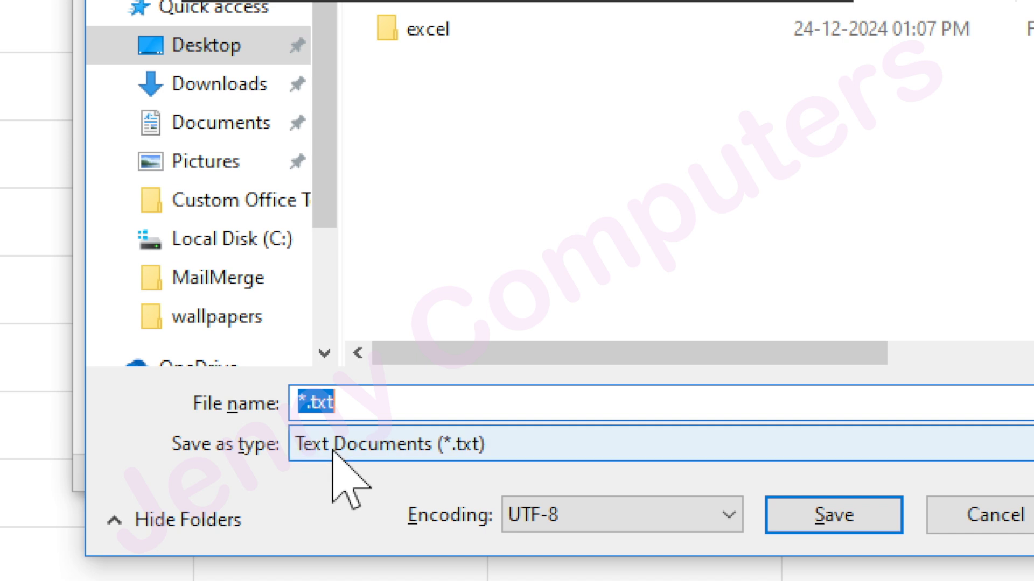
{"action": "left_click", "coordinate": [338, 451]}
{"action": "left_click", "coordinate": [347, 498]}
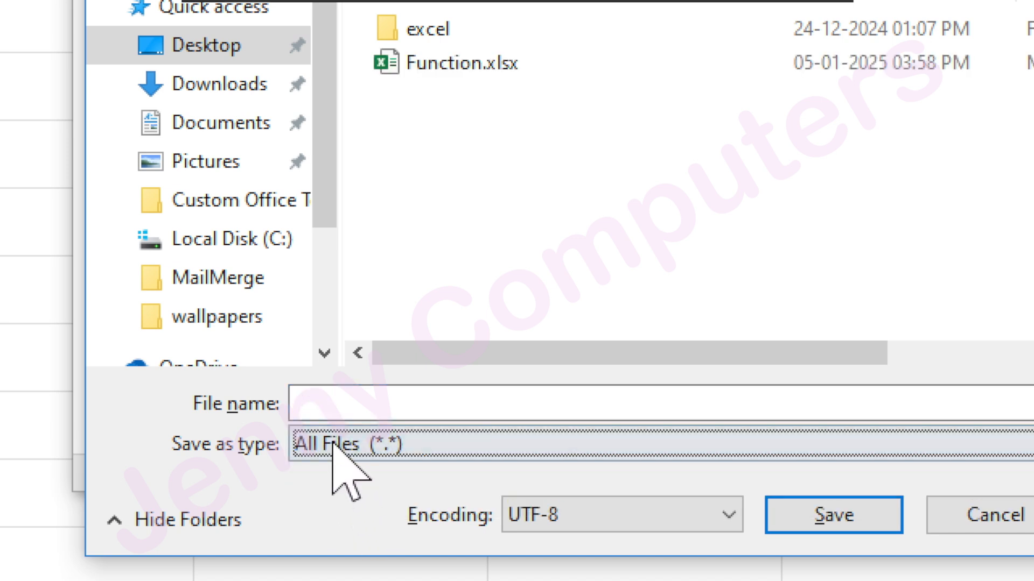
{"action": "left_click", "coordinate": [338, 403]}
{"action": "type", "text": "data.csv"}
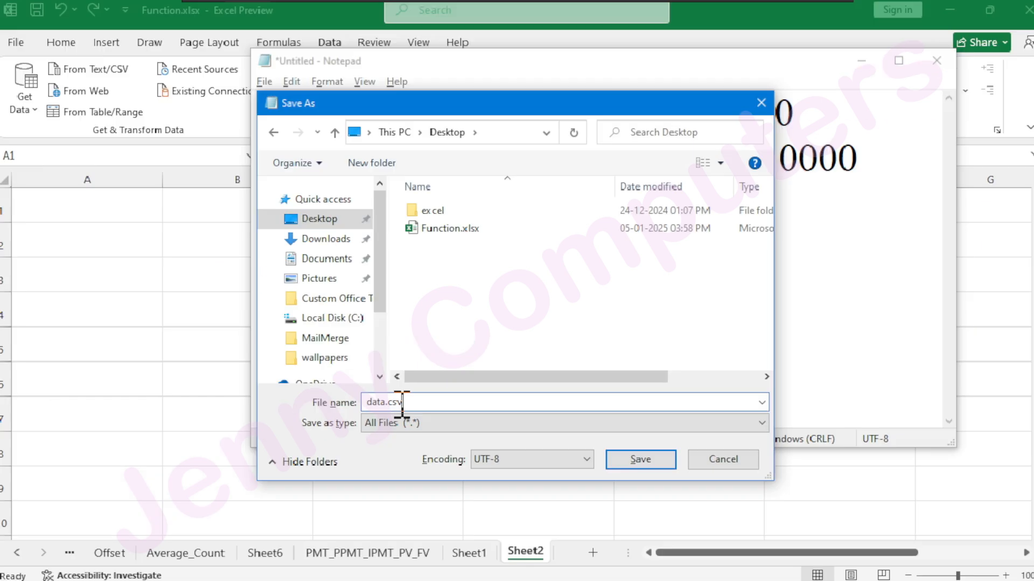
{"action": "left_click", "coordinate": [639, 461]}
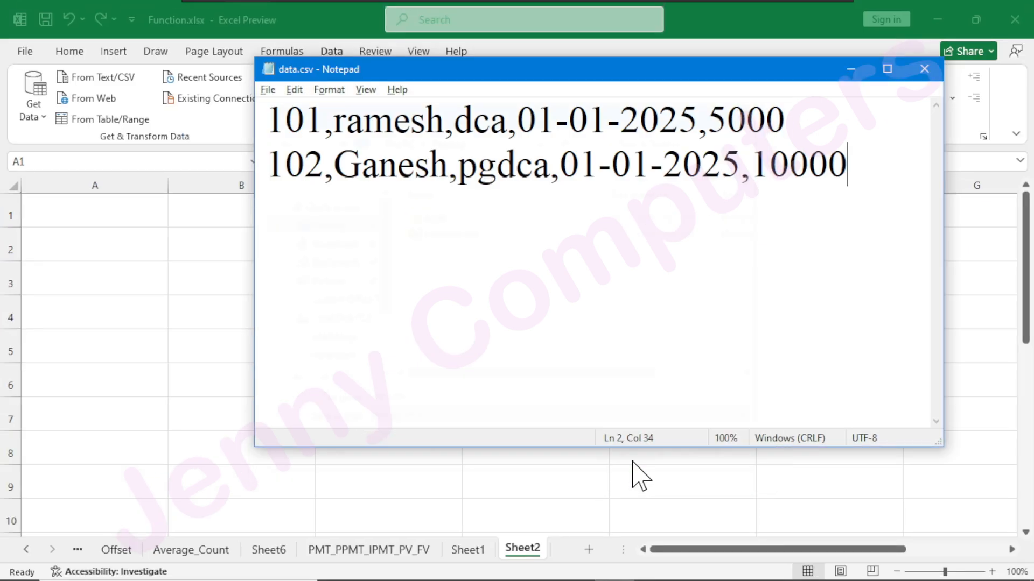
Close Notepad and check the Desktop for data.csv before returning to the maximized Excel workbook.
{"action": "left_click", "coordinate": [923, 69]}
{"action": "left_click_drag", "start_coordinate": [781, 9], "coordinate": [861, 247]}
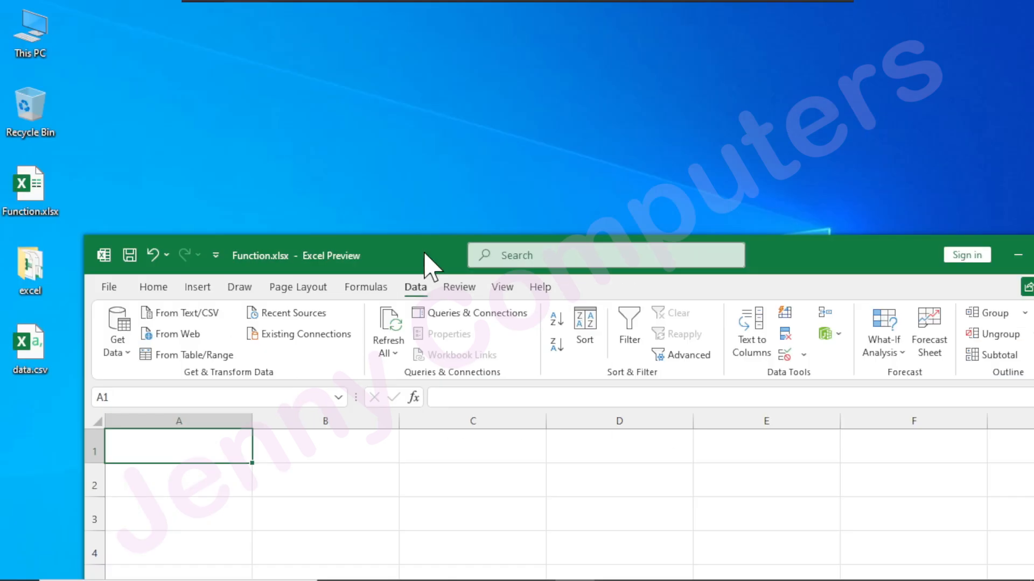
{"action": "double_click", "coordinate": [845, 161]}
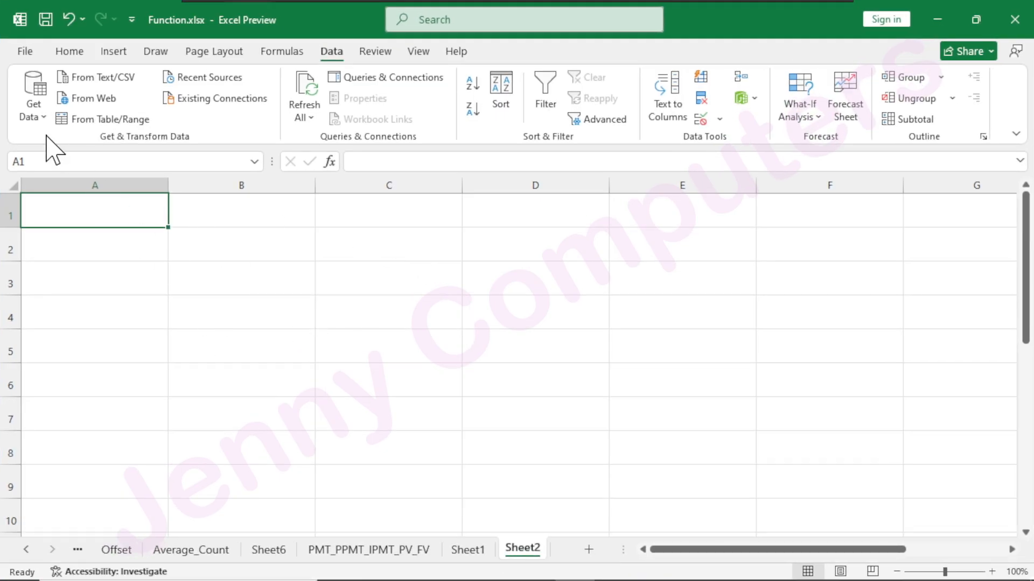
Import data.csv from the Desktop as a Text/CSV source and load it into the workbook.
{"action": "left_click", "coordinate": [34, 110]}
{"action": "mouse_move", "coordinate": [63, 145]}
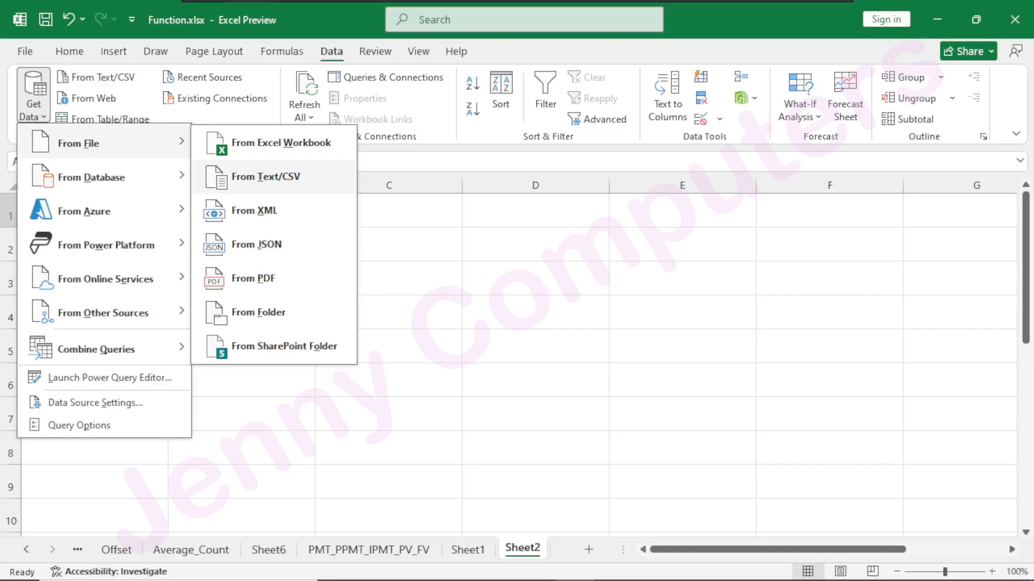
{"action": "left_click", "coordinate": [293, 180]}
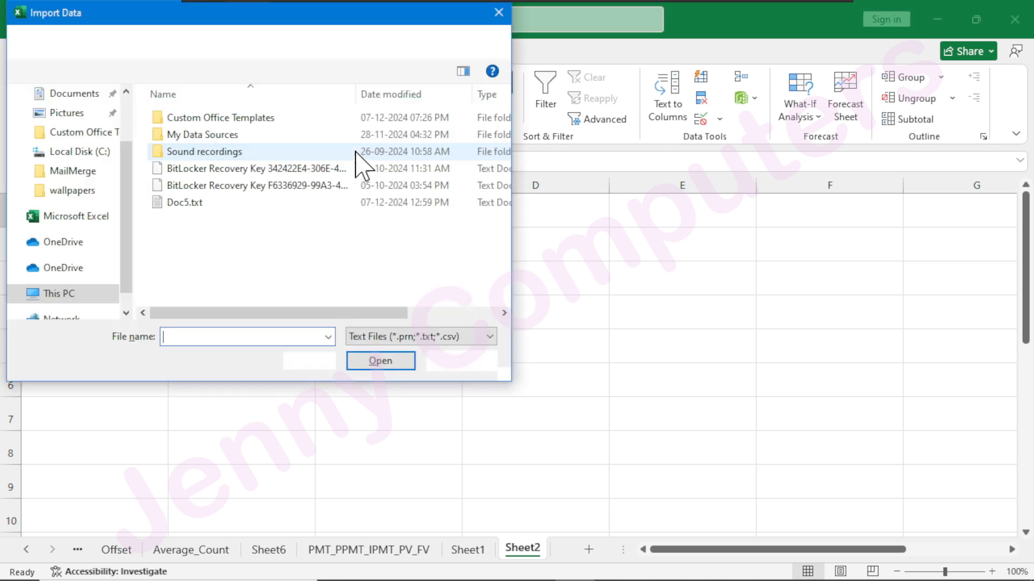
{"action": "left_click_drag", "start_coordinate": [289, 31], "coordinate": [362, 79]}
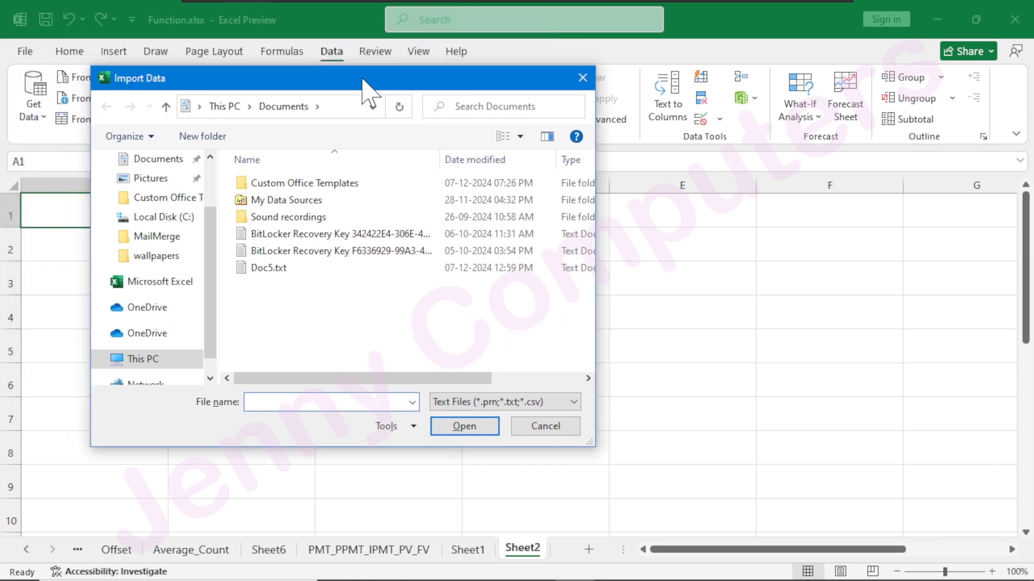
{"action": "scroll", "coordinate": [169, 277], "scroll_direction": "up", "scroll_amount": 1}
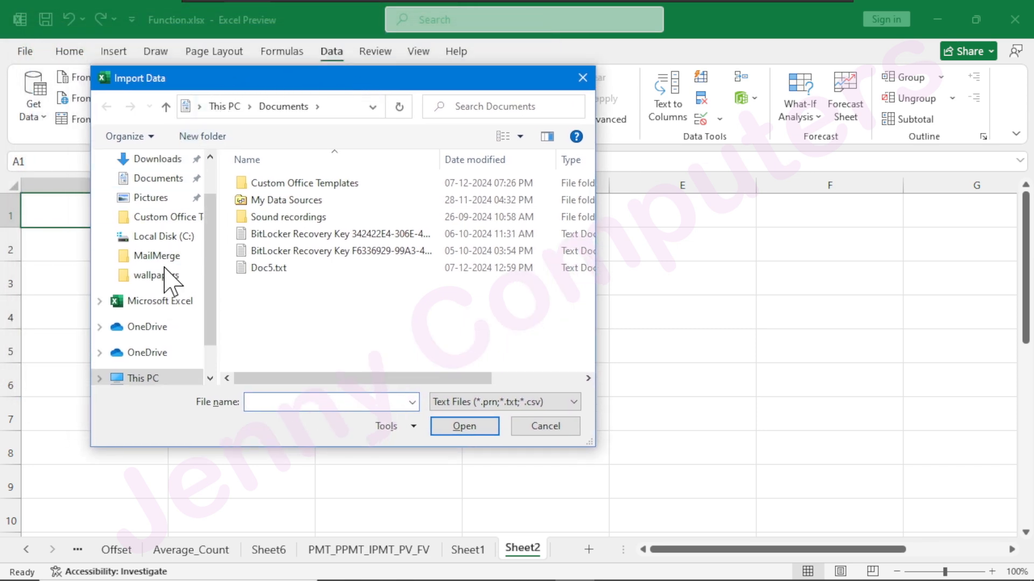
{"action": "scroll", "coordinate": [163, 265], "scroll_direction": "up", "scroll_amount": 1}
{"action": "left_click", "coordinate": [156, 192]}
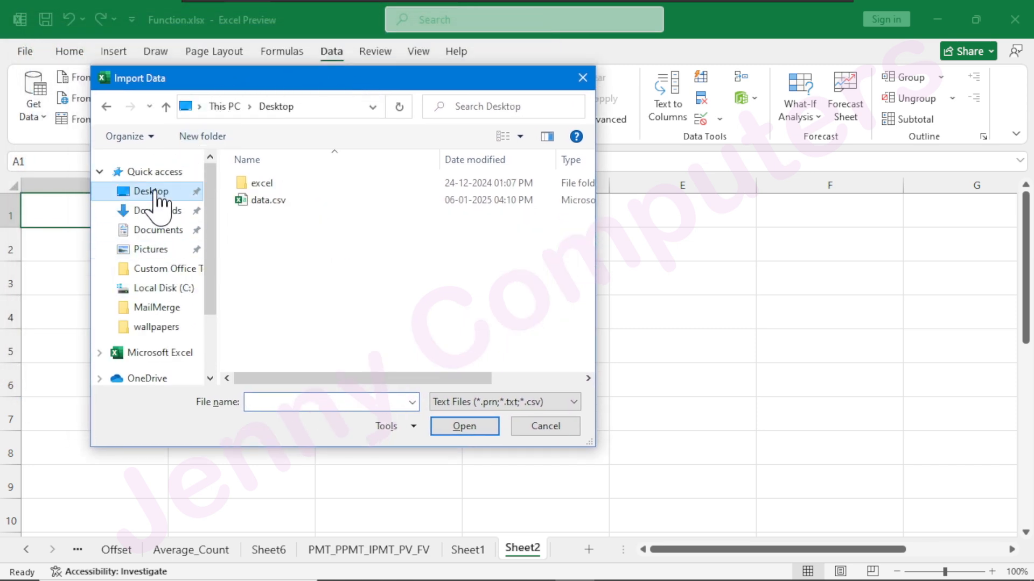
{"action": "left_click", "coordinate": [282, 205]}
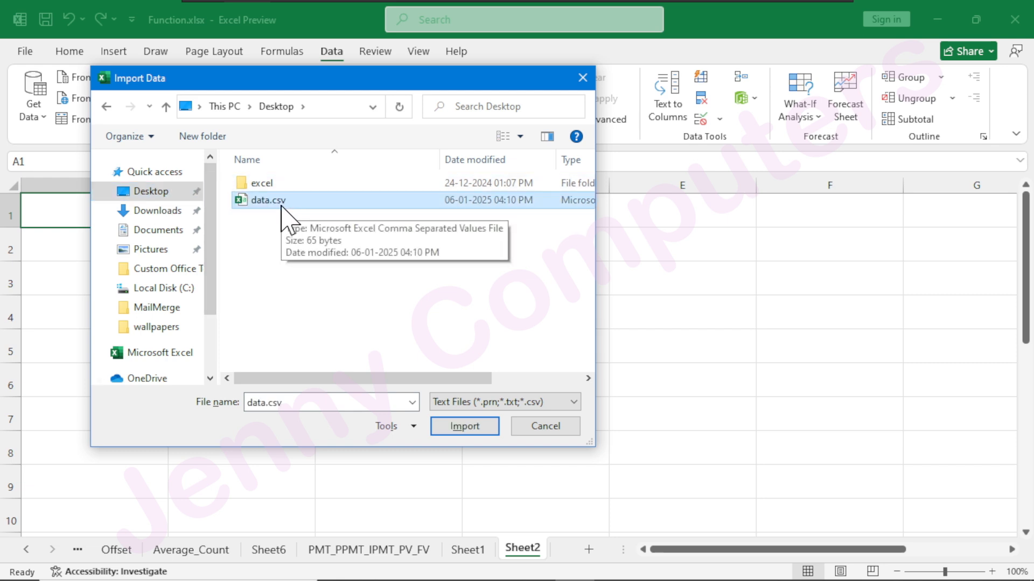
{"action": "left_click", "coordinate": [466, 429]}
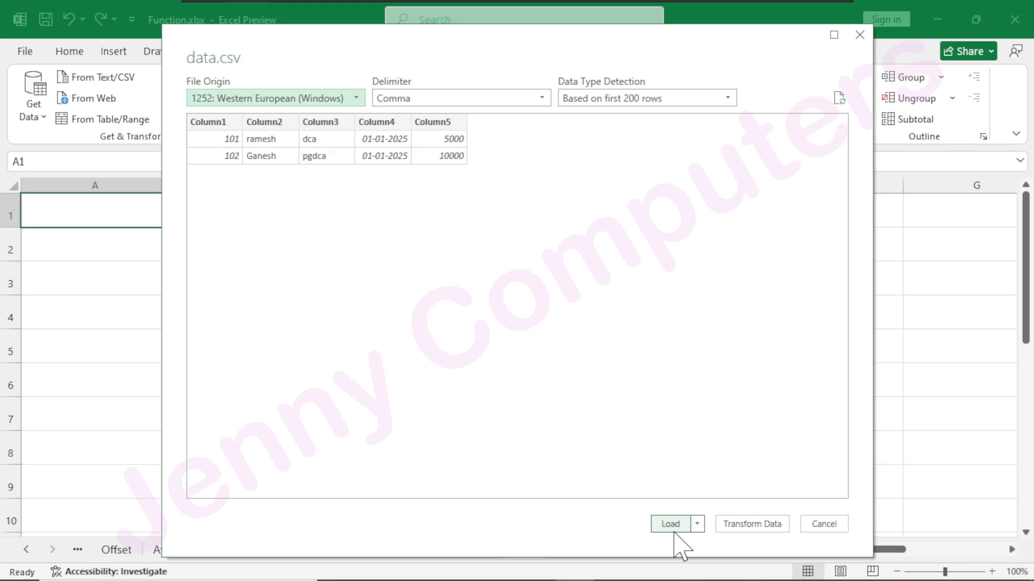
{"action": "left_click", "coordinate": [672, 525]}
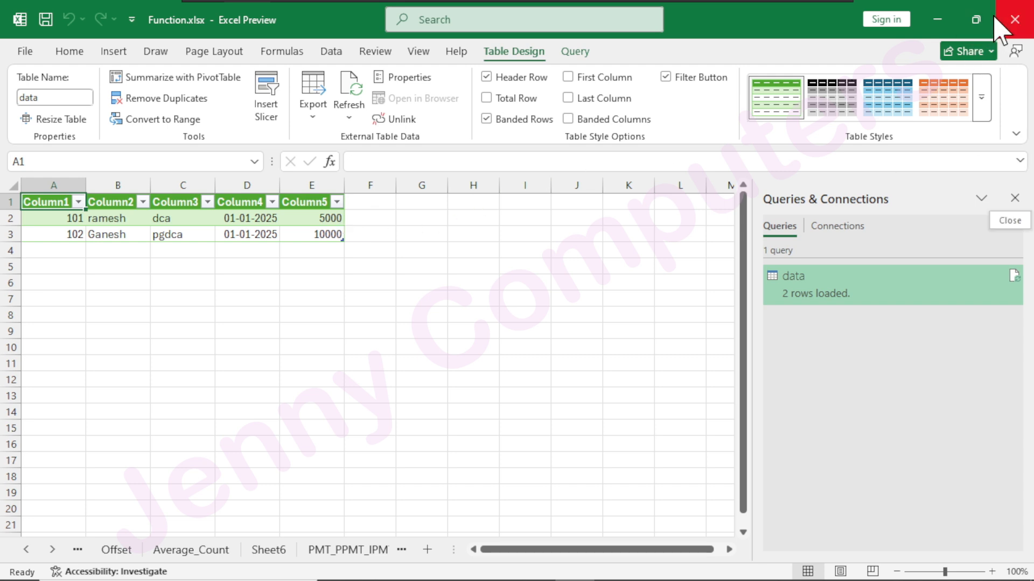
Launch Word through the Run command winword and create a blank document.
{"action": "key", "text": "super+r"}
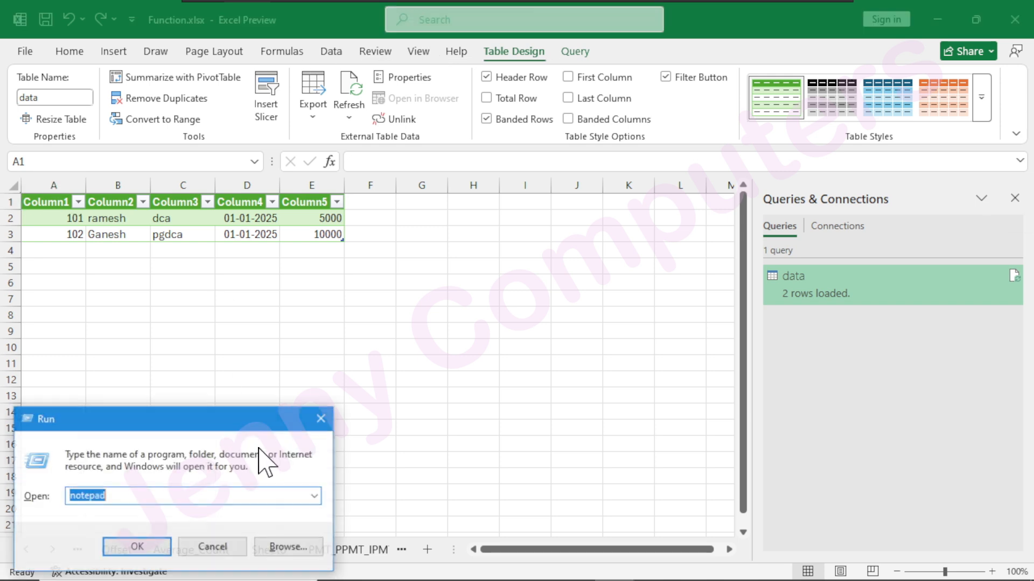
{"action": "type", "text": "winw"}
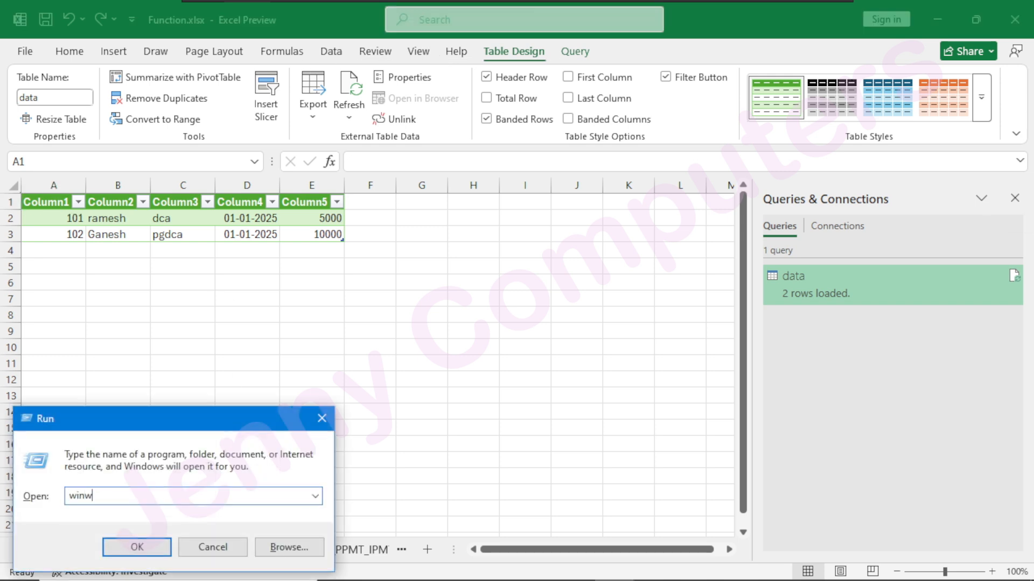
{"action": "type", "text": "ord"}
{"action": "key", "text": "Return"}
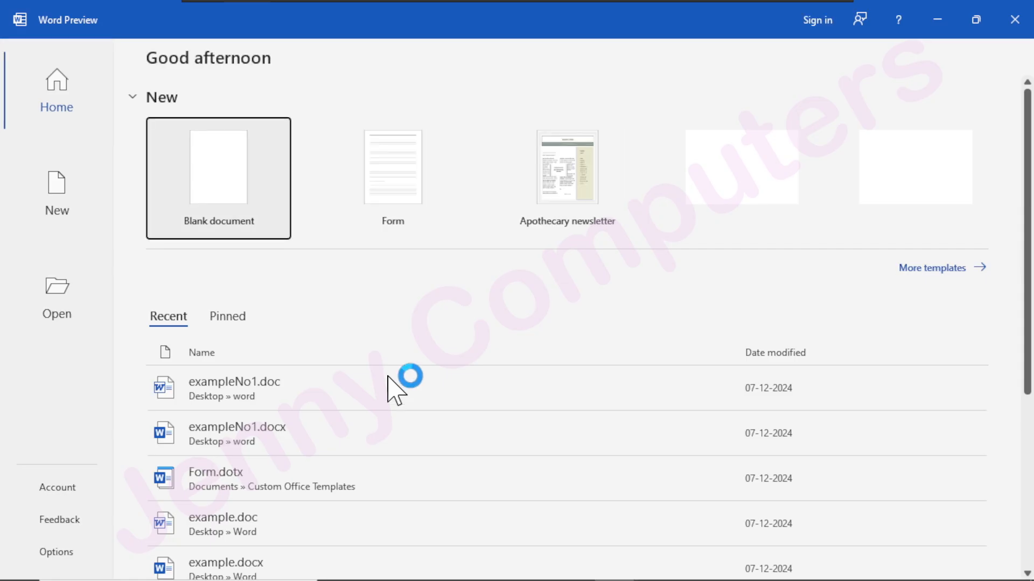
{"action": "left_click", "coordinate": [218, 184]}
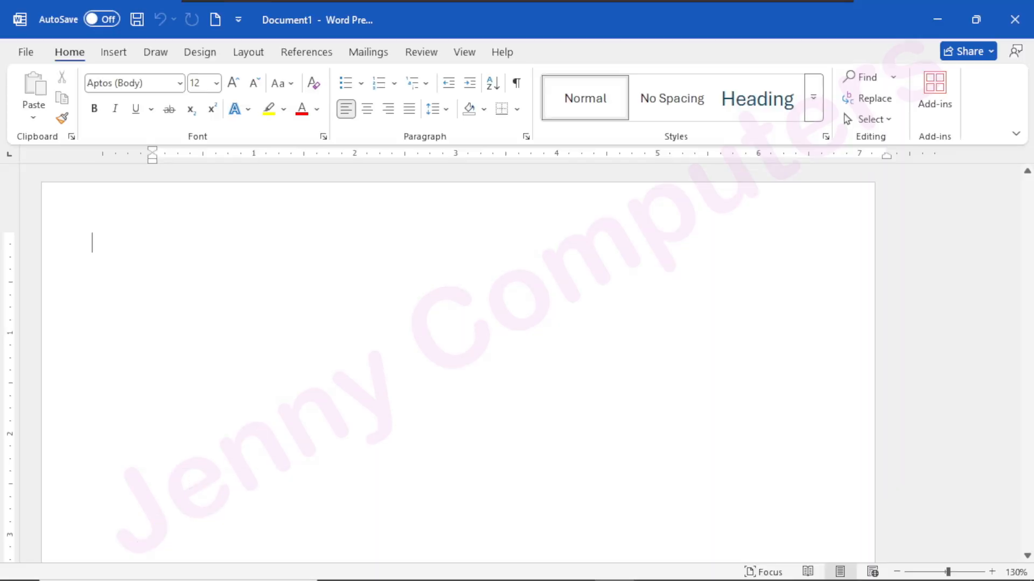
Insert a table with five columns and three rows into the blank document.
{"action": "left_click", "coordinate": [113, 56]}
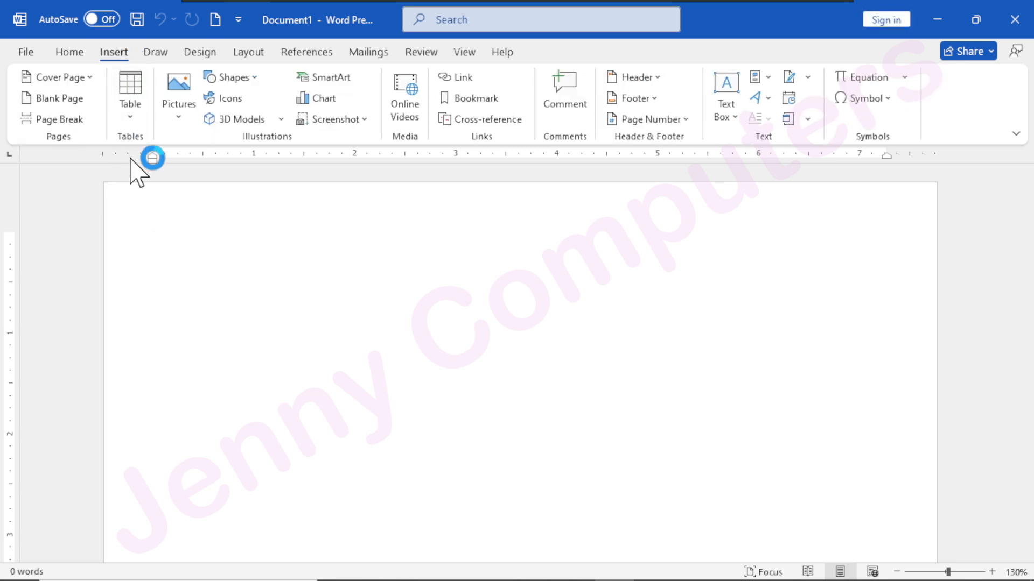
{"action": "left_click", "coordinate": [130, 121]}
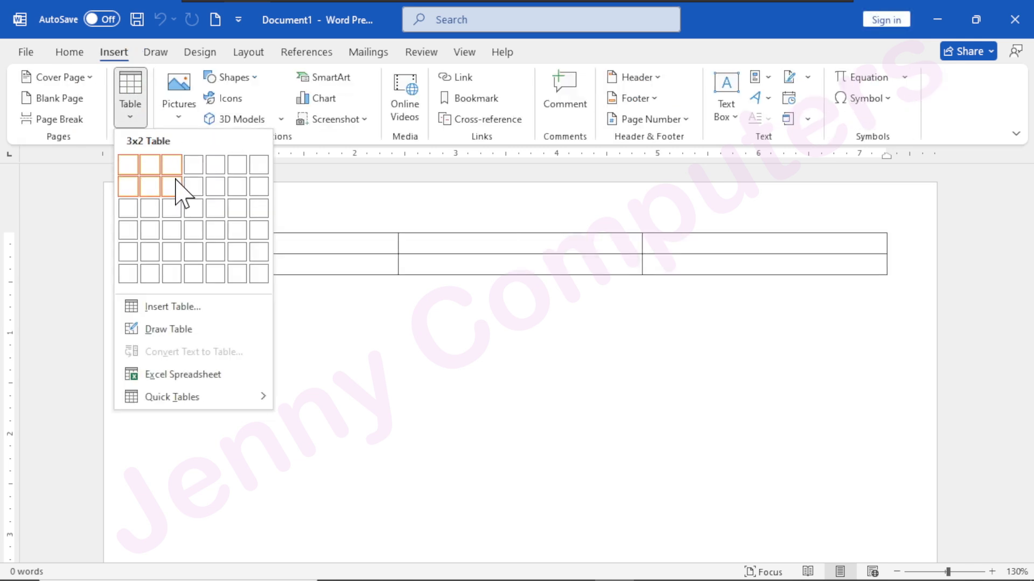
{"action": "left_click", "coordinate": [218, 209]}
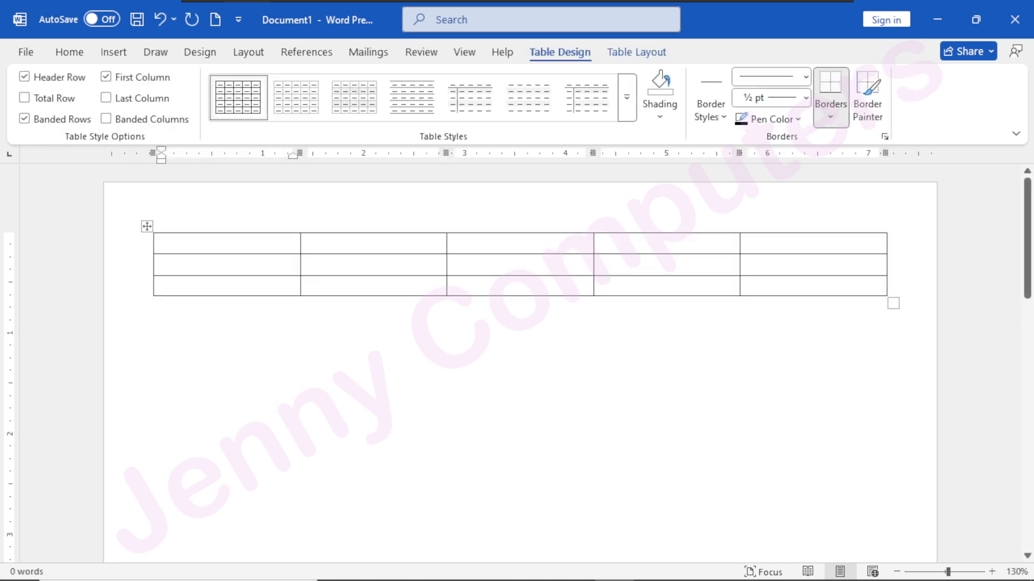
Fill the table's first row with the headings Roll No, Name, Course, Date and Fees.
{"action": "type", "text": "Roll No"}
{"action": "key", "text": "Tab"}
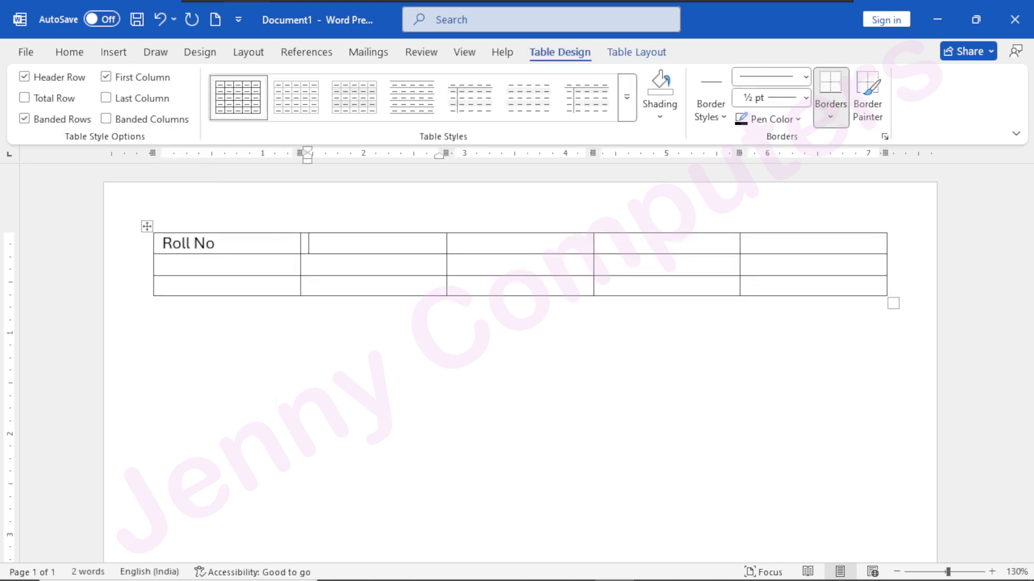
{"action": "type", "text": "Name"}
{"action": "key", "text": "Tab"}
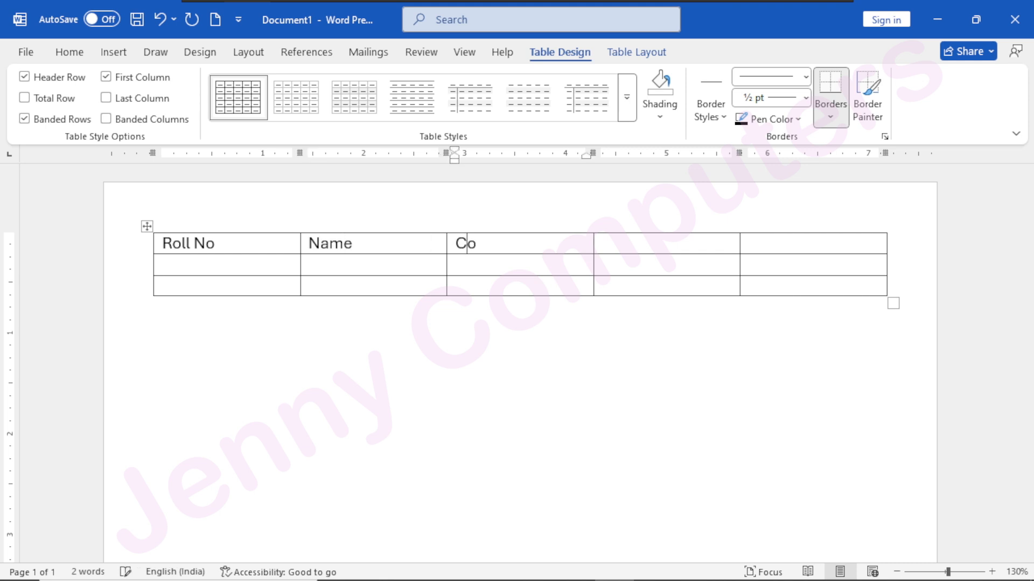
{"action": "key", "text": "Tab"}
{"action": "type", "text": "Date"}
{"action": "key", "text": "Tab"}
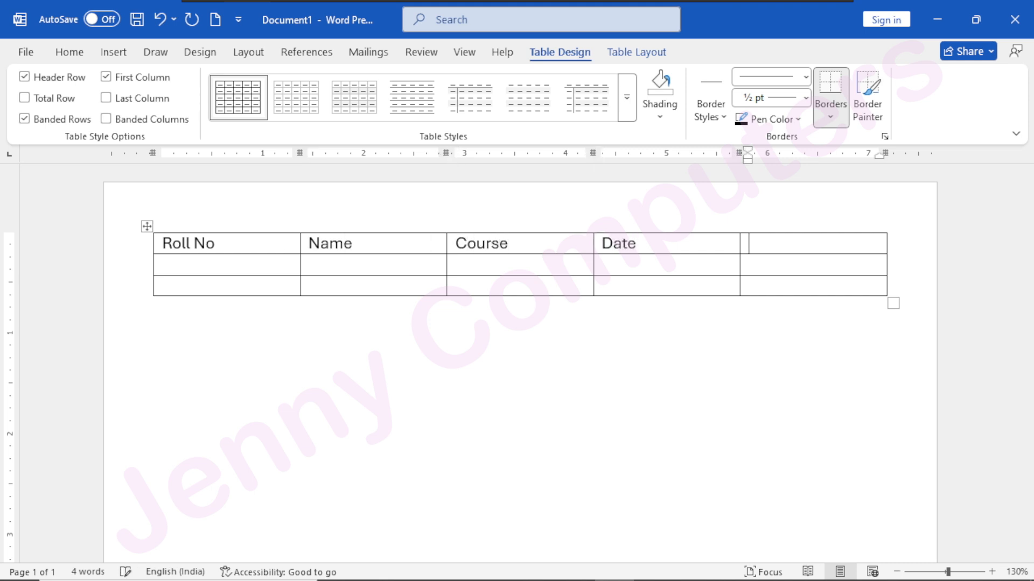
{"action": "key", "text": "Tab"}
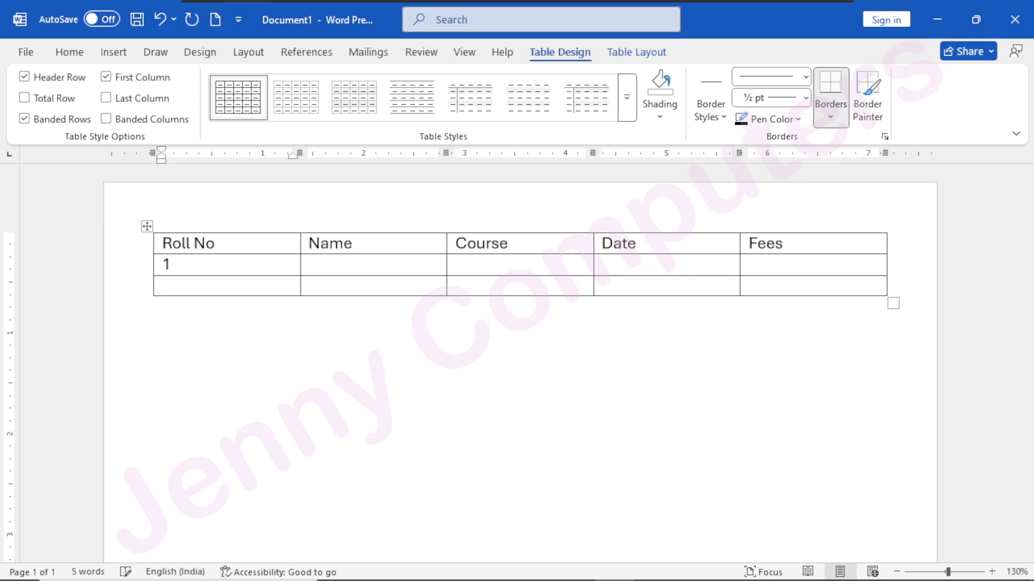
Enter two student records with their names: 101, DCA, 01-01-2025, 20000 in the second row and 102, PGDCA, 01-01-2025, 25000 in the third.
{"action": "key", "text": "Tab"}
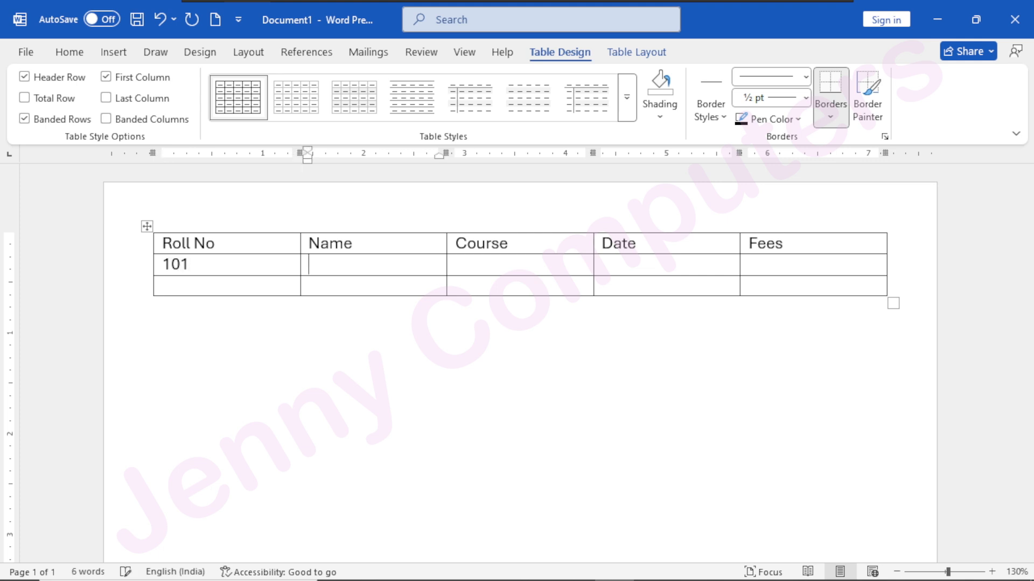
{"action": "key", "text": "Tab"}
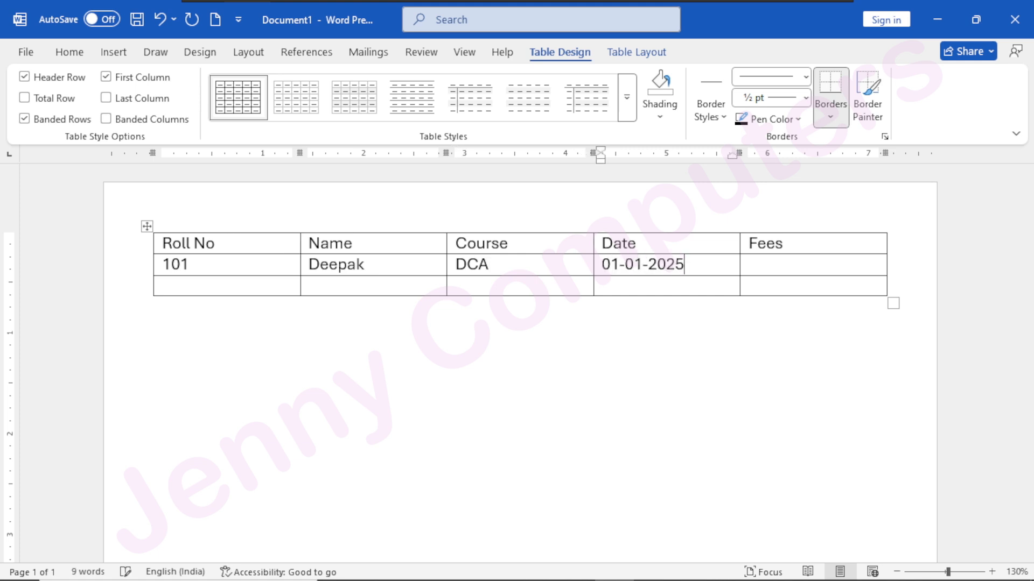
{"action": "left_click", "coordinate": [324, 283]}
{"action": "key", "text": "Left"}
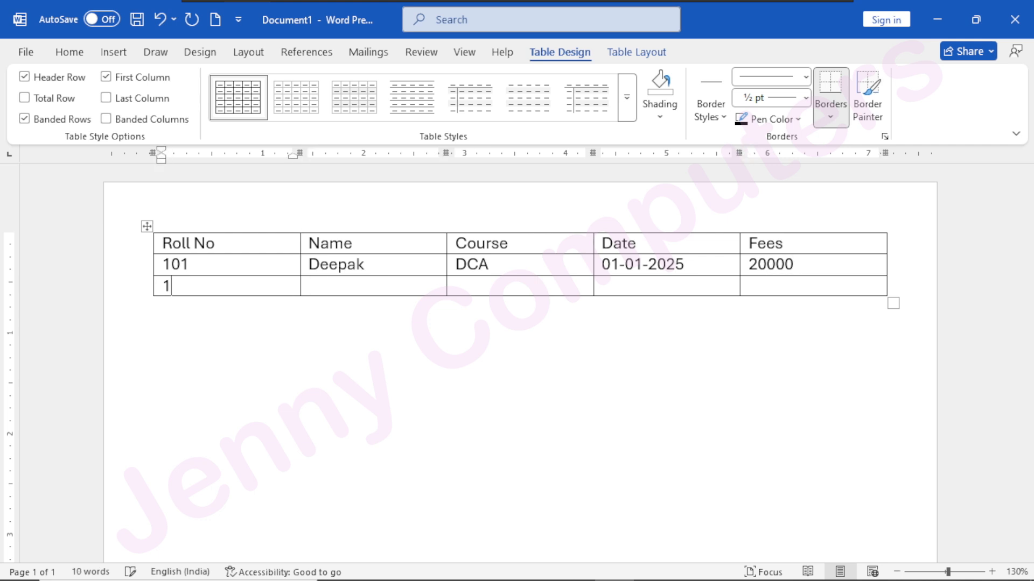
{"action": "key", "text": "Tab"}
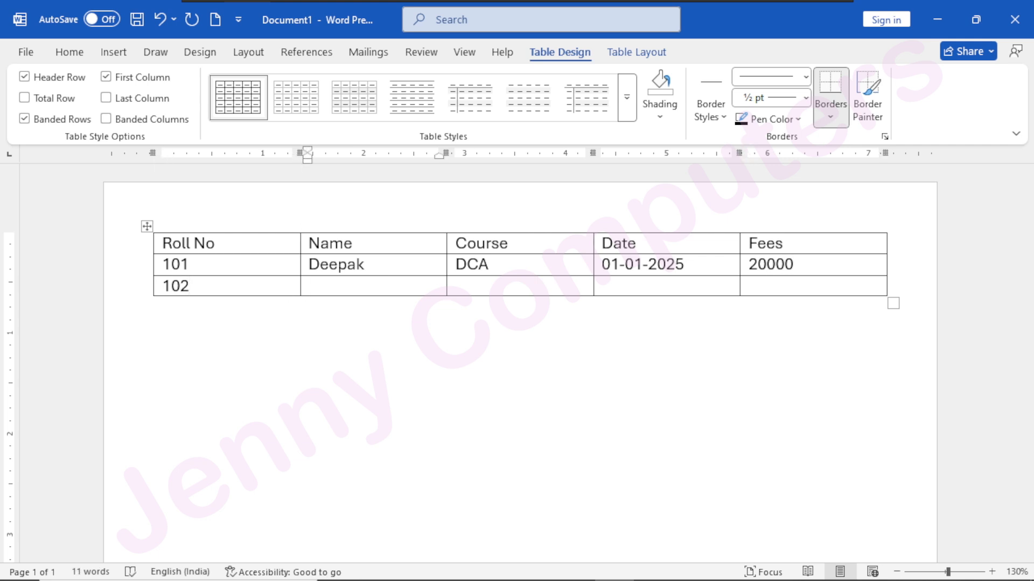
{"action": "key", "text": "Tab"}
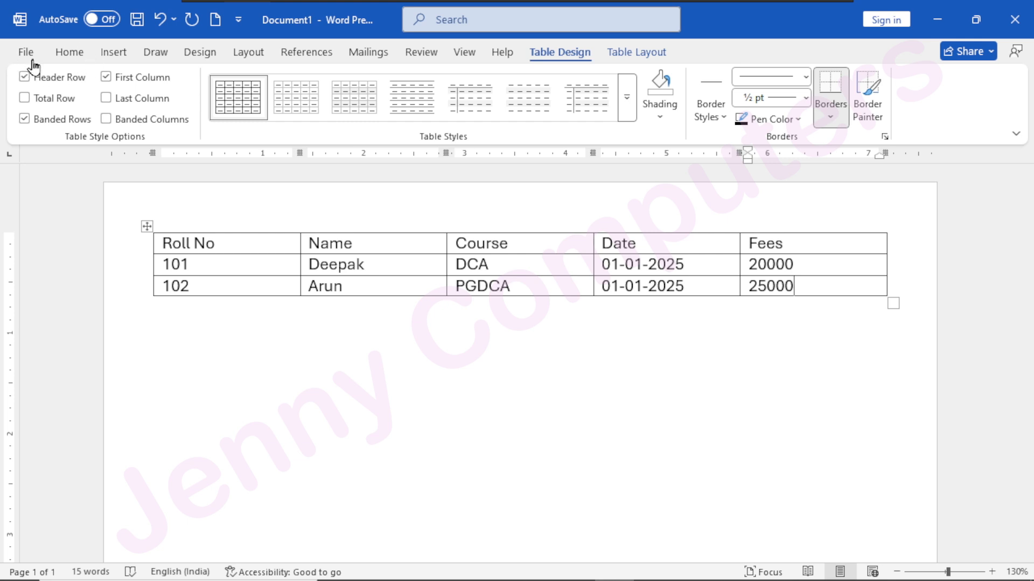
Save the document to the Desktop in PDF format as Roll No.pdf.
{"action": "left_click", "coordinate": [25, 52]}
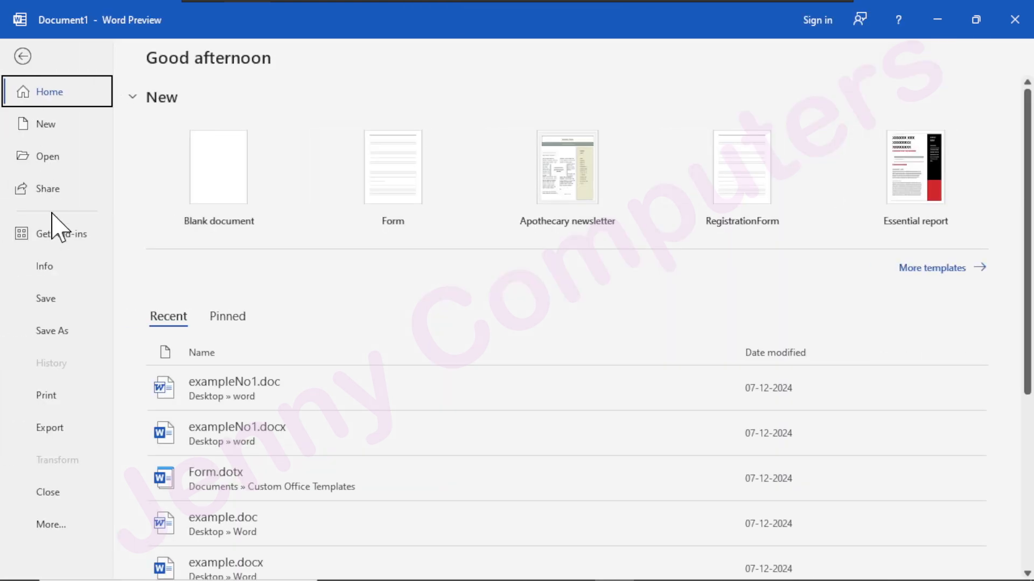
{"action": "left_click", "coordinate": [46, 299]}
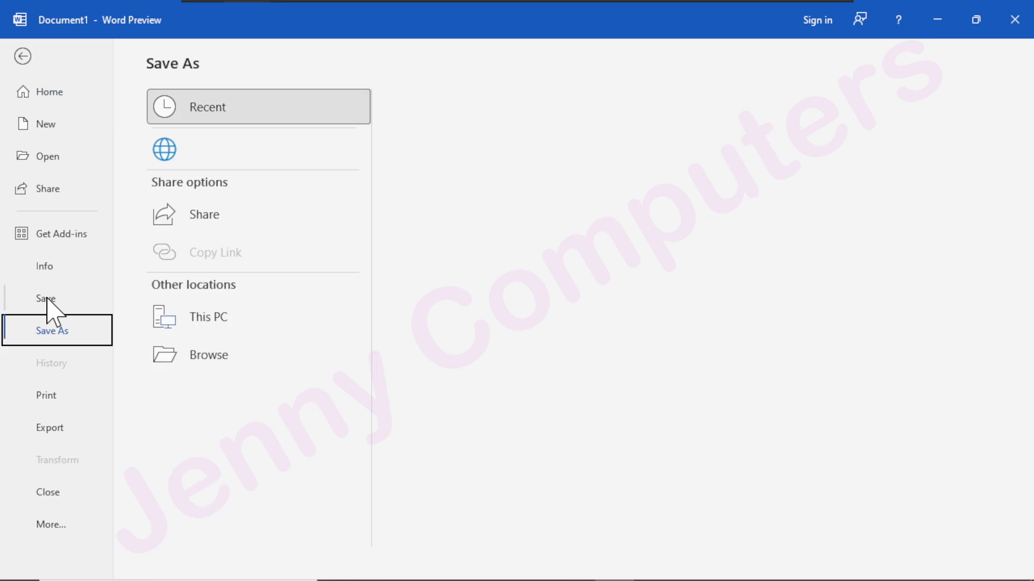
{"action": "left_click", "coordinate": [207, 393]}
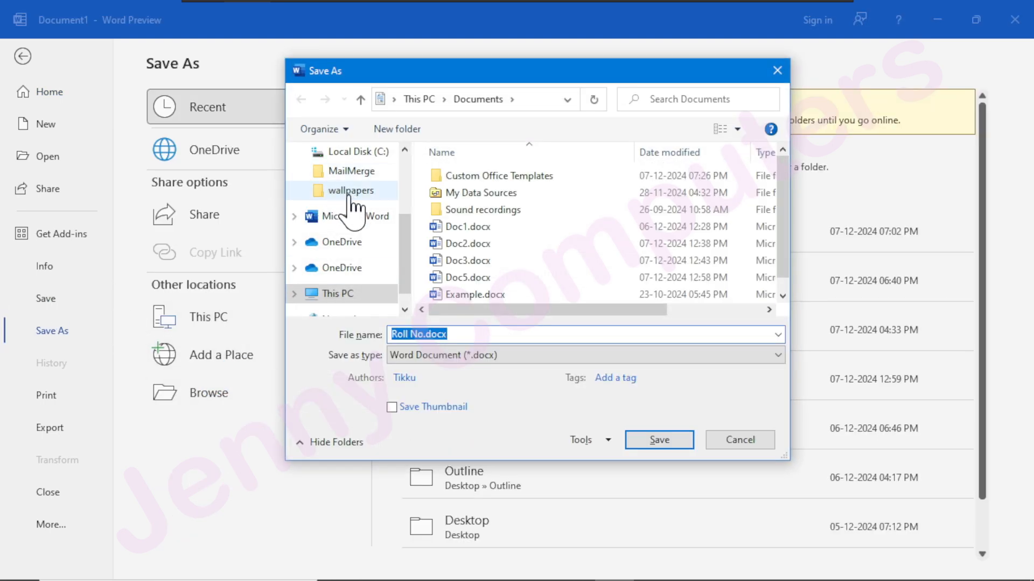
{"action": "scroll", "coordinate": [347, 204], "scroll_direction": "up", "scroll_amount": 3}
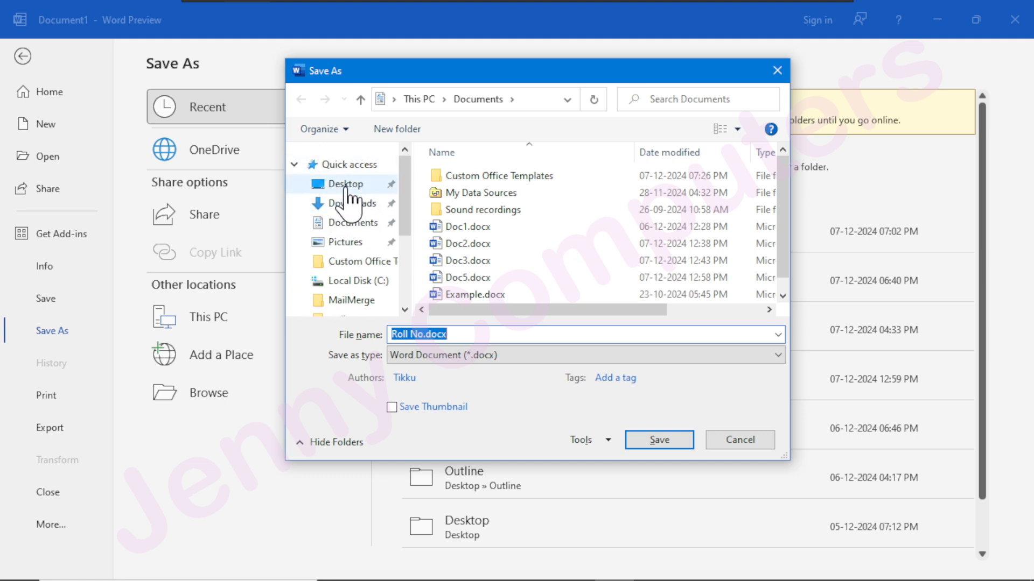
{"action": "left_click", "coordinate": [350, 184]}
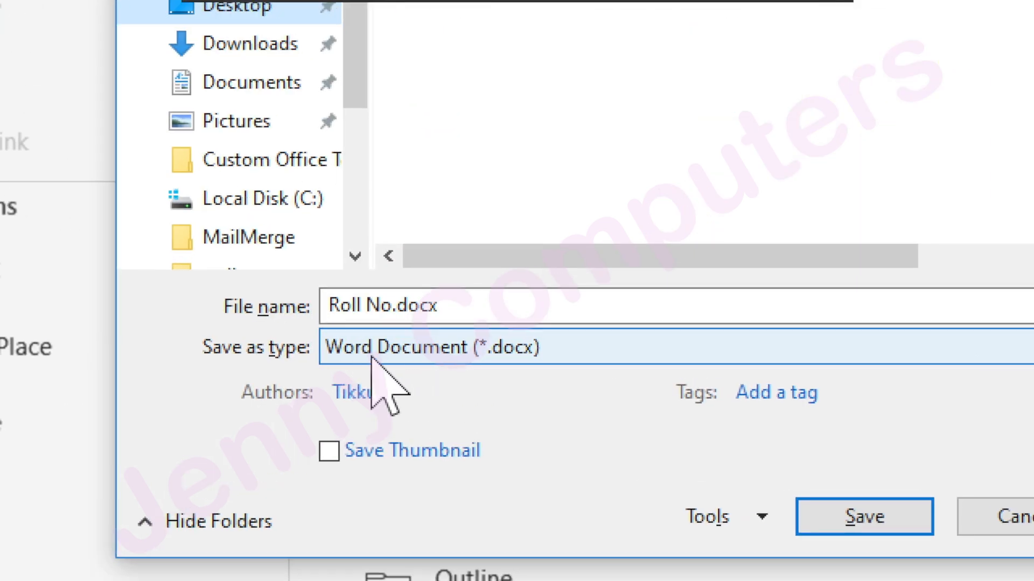
{"action": "left_click", "coordinate": [420, 357]}
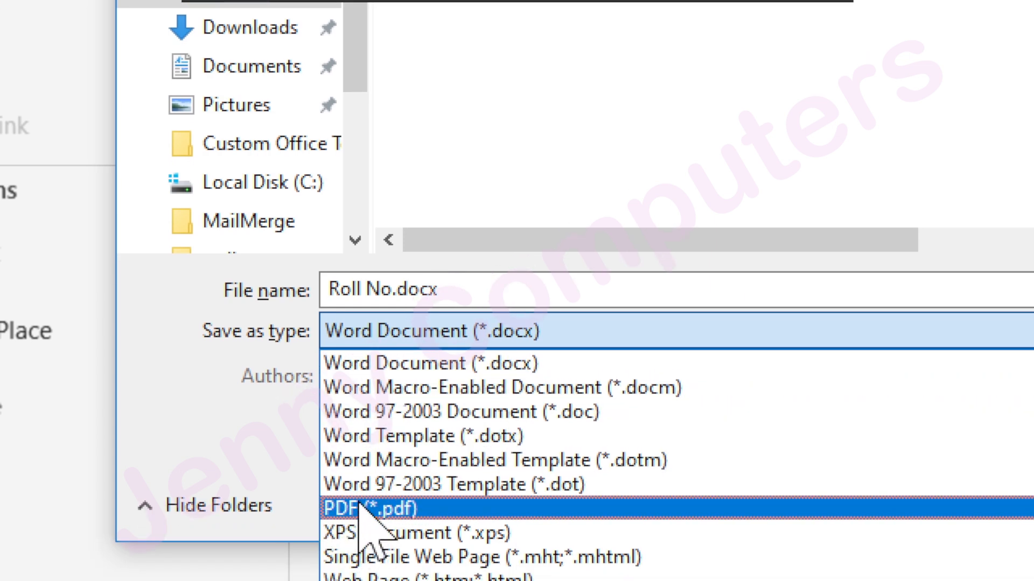
{"action": "left_click", "coordinate": [359, 506]}
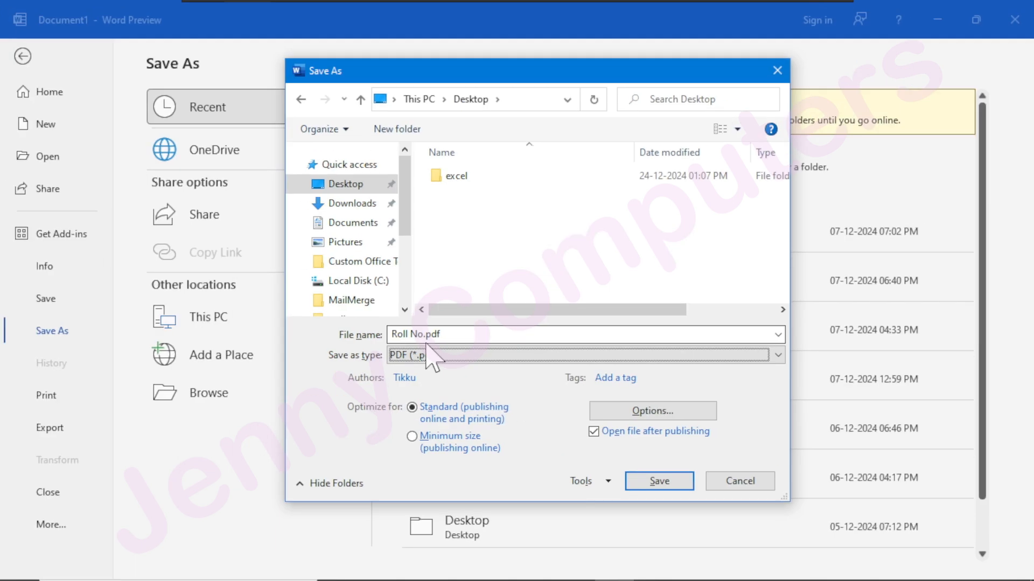
{"action": "left_click", "coordinate": [864, 573]}
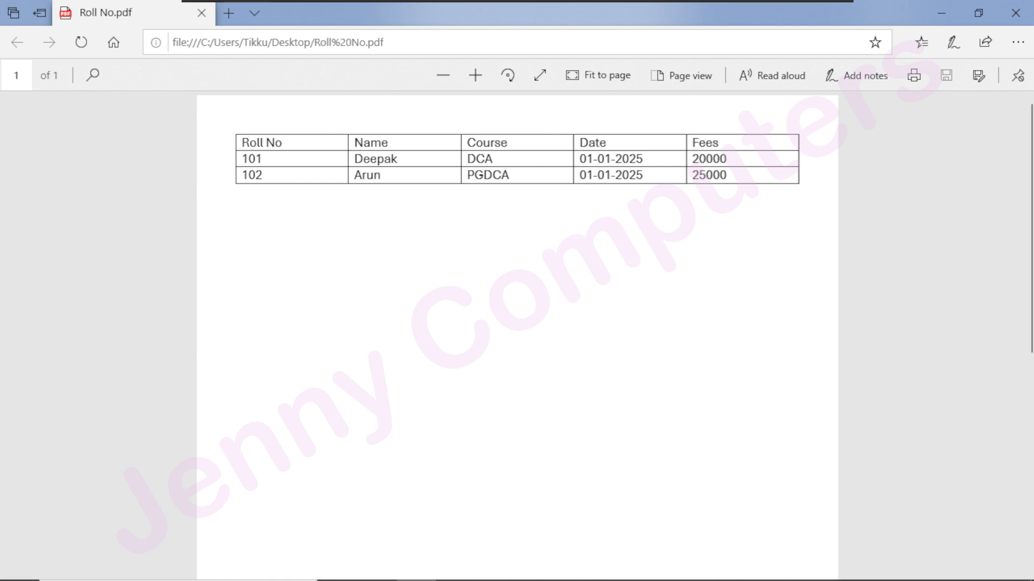
Close the opened PDF and close Word without saving Document1, returning to Excel.
{"action": "left_click", "coordinate": [1019, 14]}
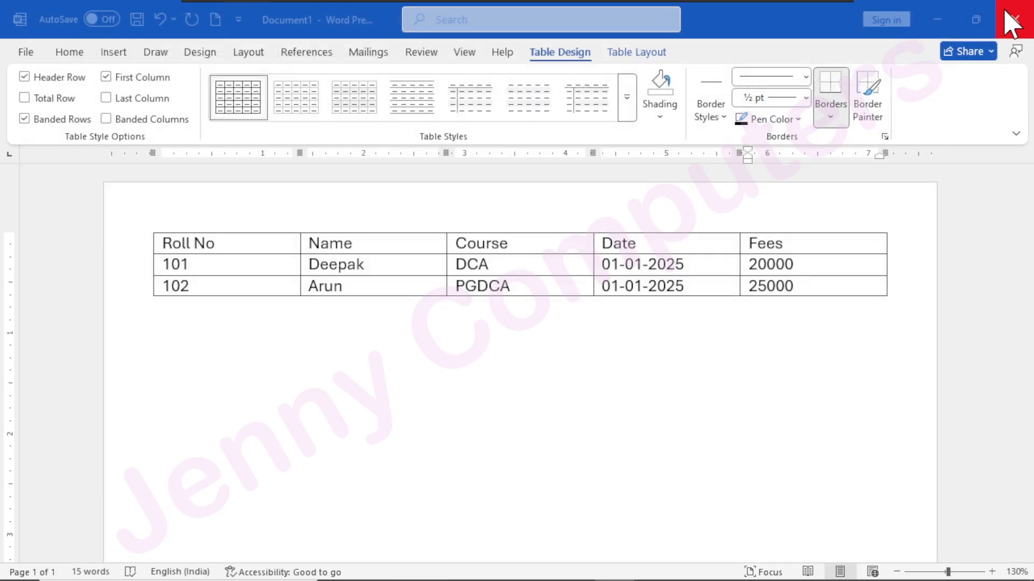
{"action": "left_click", "coordinate": [1014, 20]}
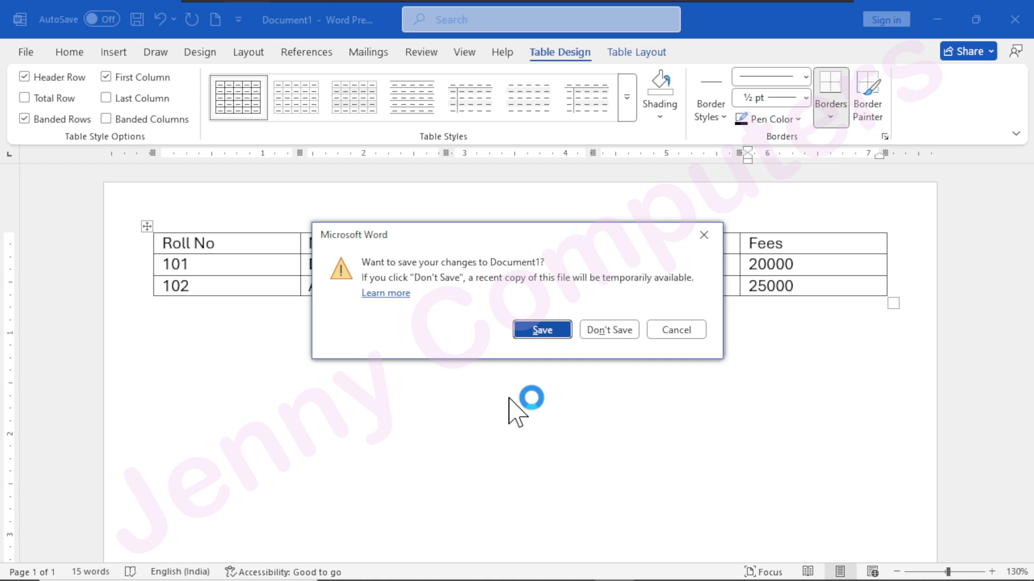
{"action": "left_click", "coordinate": [595, 330]}
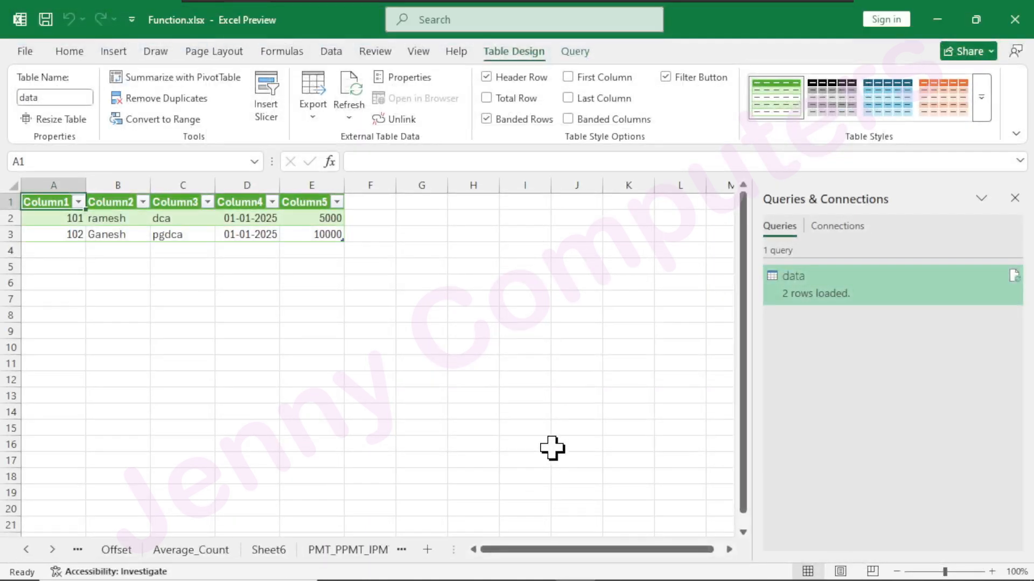
Close Function.xlsx without saving its changes and create a new blank workbook.
{"action": "left_click", "coordinate": [21, 50]}
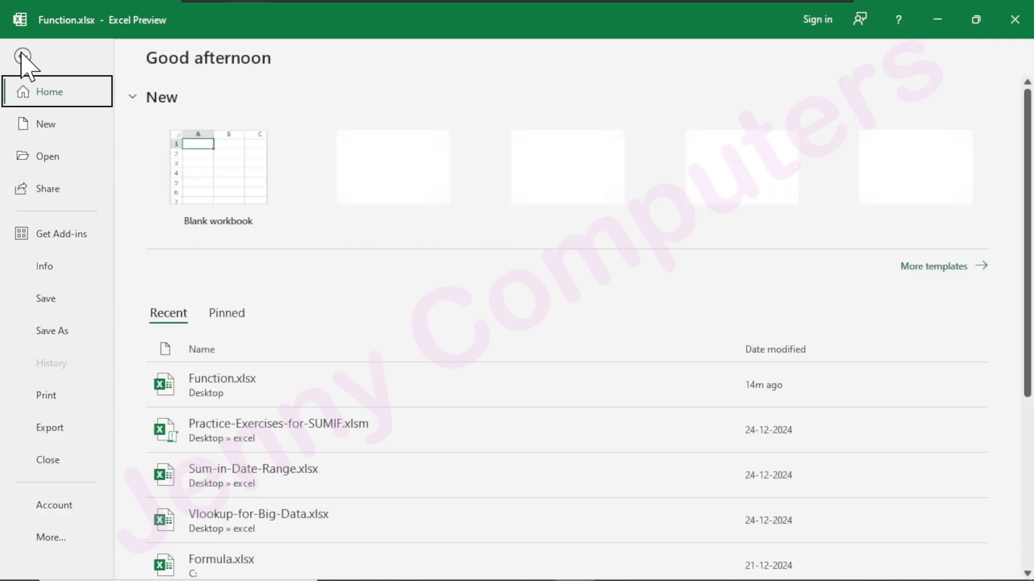
{"action": "key", "text": "Escape"}
{"action": "key", "text": "ctrl+w"}
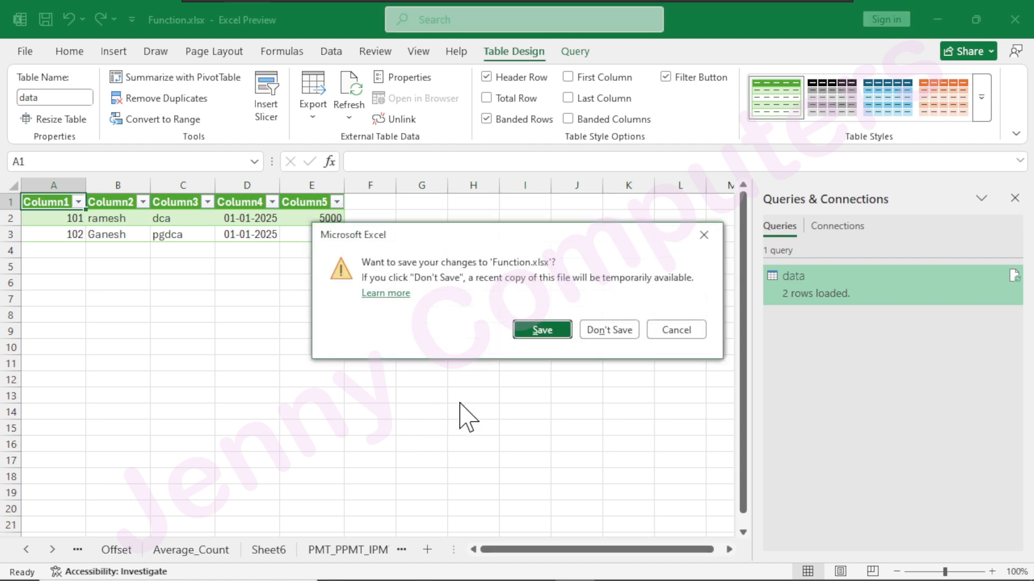
{"action": "left_click", "coordinate": [594, 332]}
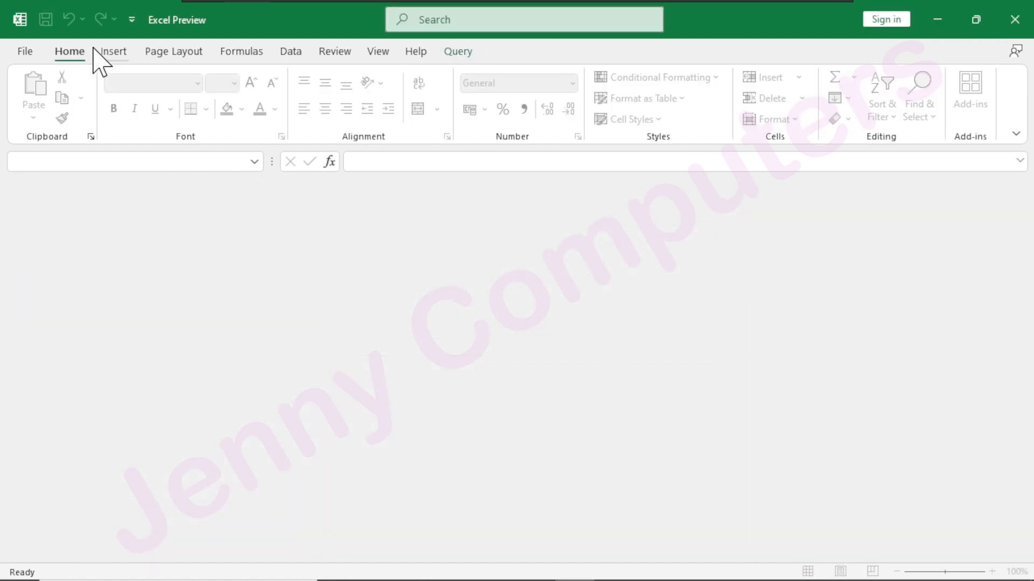
{"action": "left_click", "coordinate": [27, 53]}
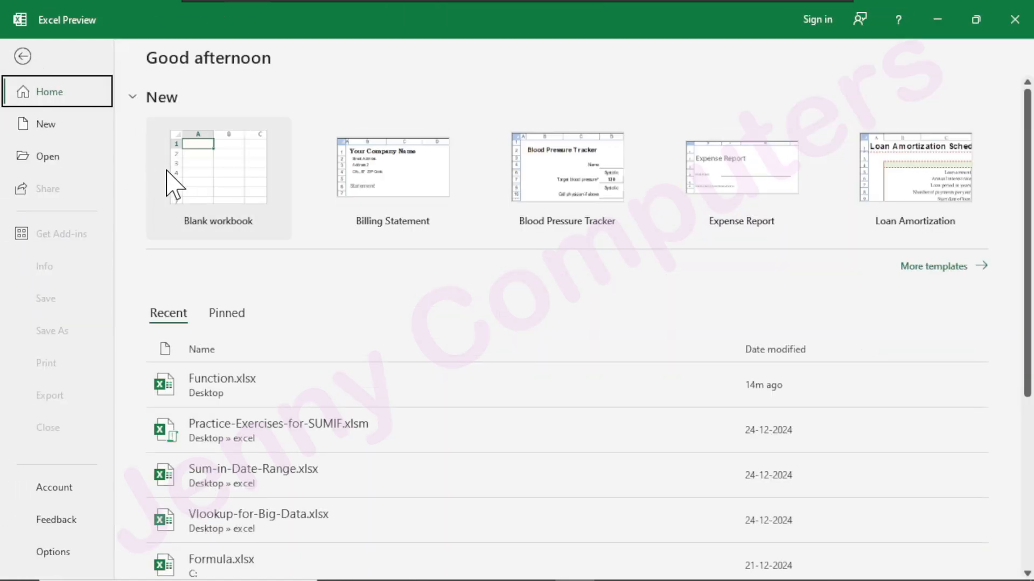
{"action": "left_click", "coordinate": [175, 186]}
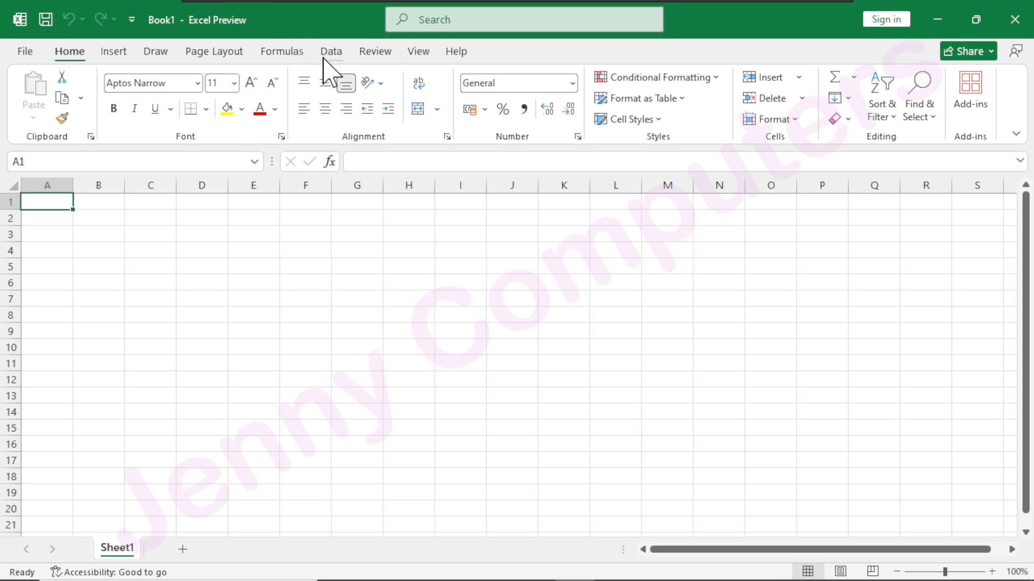
Start a Get Data import from a PDF file, opening Roll No.pdf from the Desktop.
{"action": "left_click", "coordinate": [329, 52]}
{"action": "left_click", "coordinate": [42, 118]}
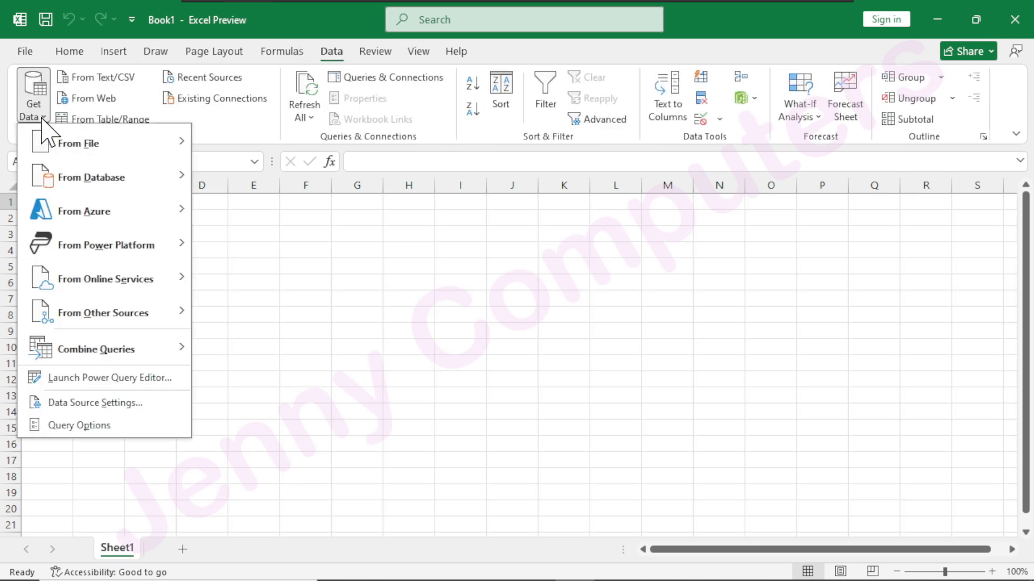
{"action": "mouse_move", "coordinate": [102, 143]}
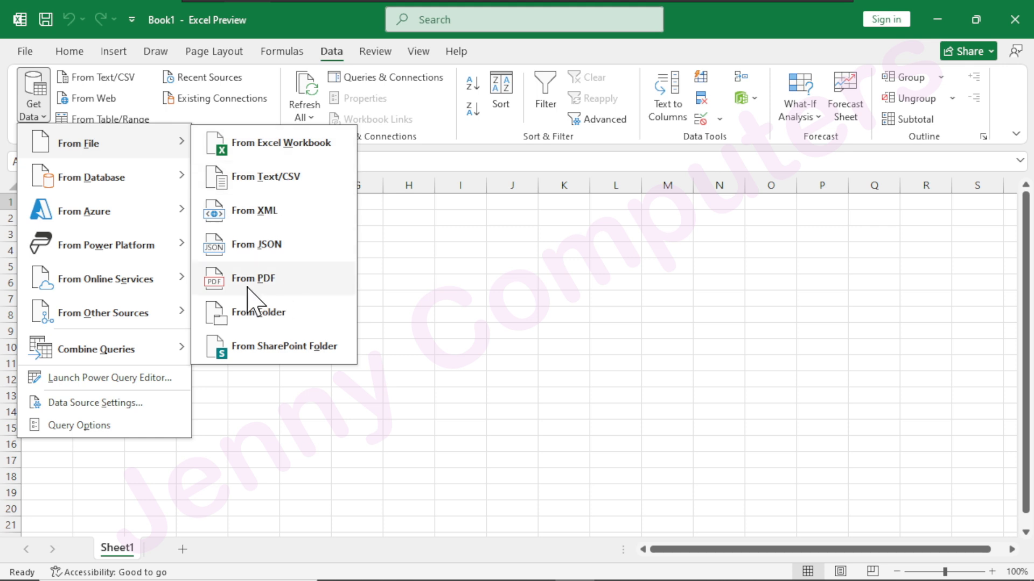
{"action": "left_click", "coordinate": [277, 291]}
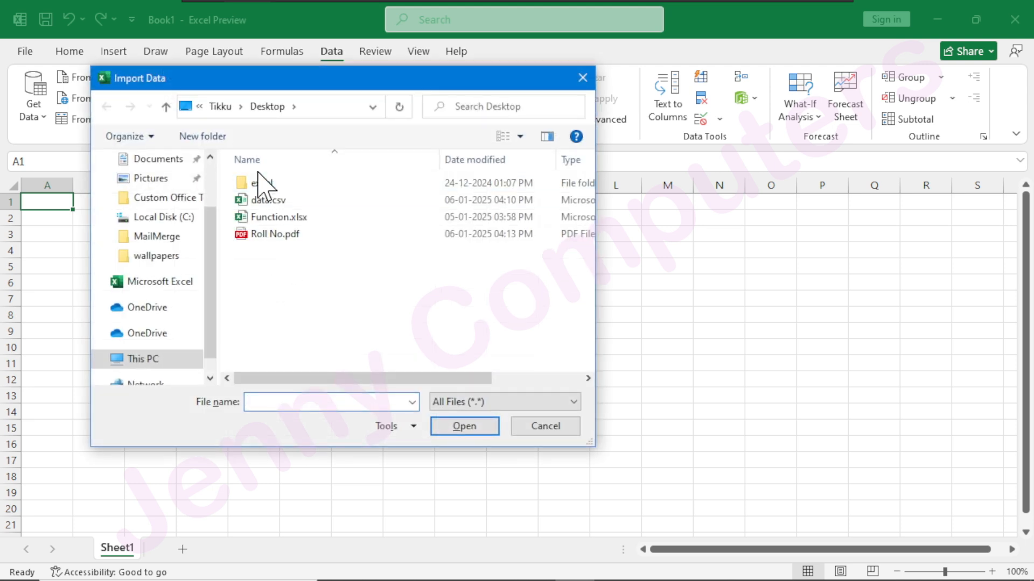
{"action": "left_click", "coordinate": [271, 236]}
{"action": "left_click", "coordinate": [466, 431]}
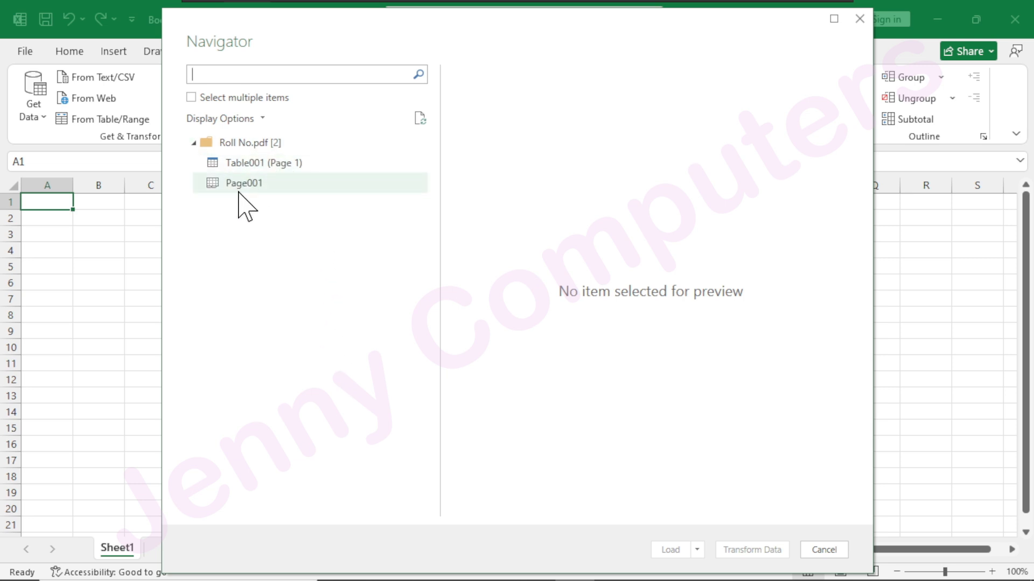
Preview Table001 (Page 1) and Page001 from Roll No.pdf, and load Page001 into the workbook.
{"action": "left_click", "coordinate": [255, 185]}
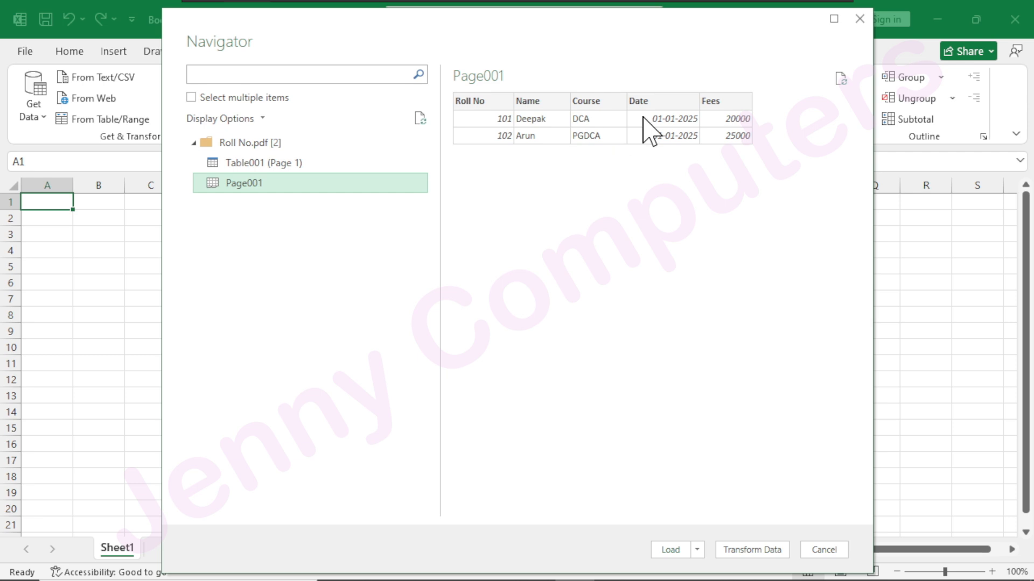
{"action": "left_click", "coordinate": [278, 163]}
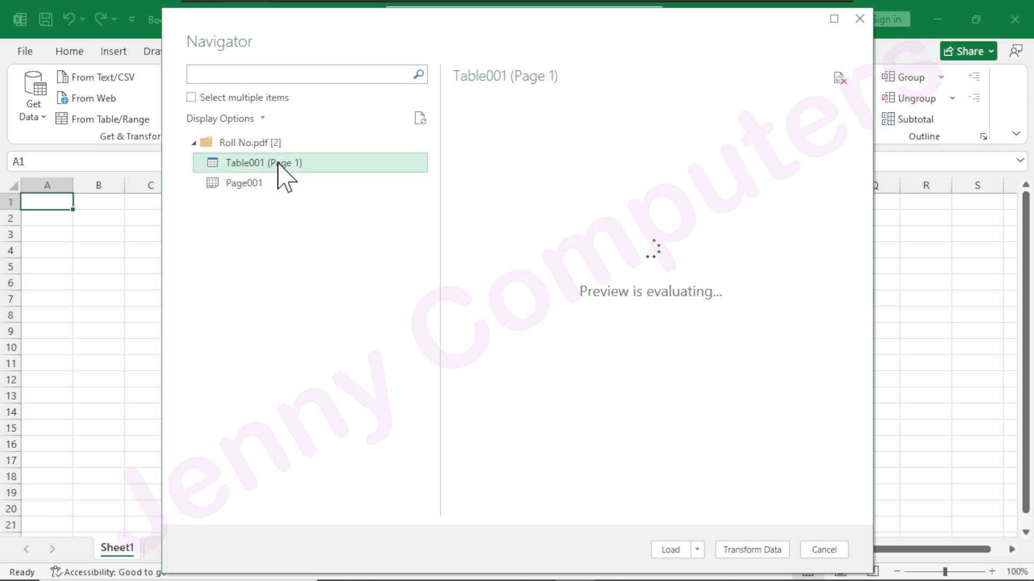
{"action": "left_click", "coordinate": [254, 183]}
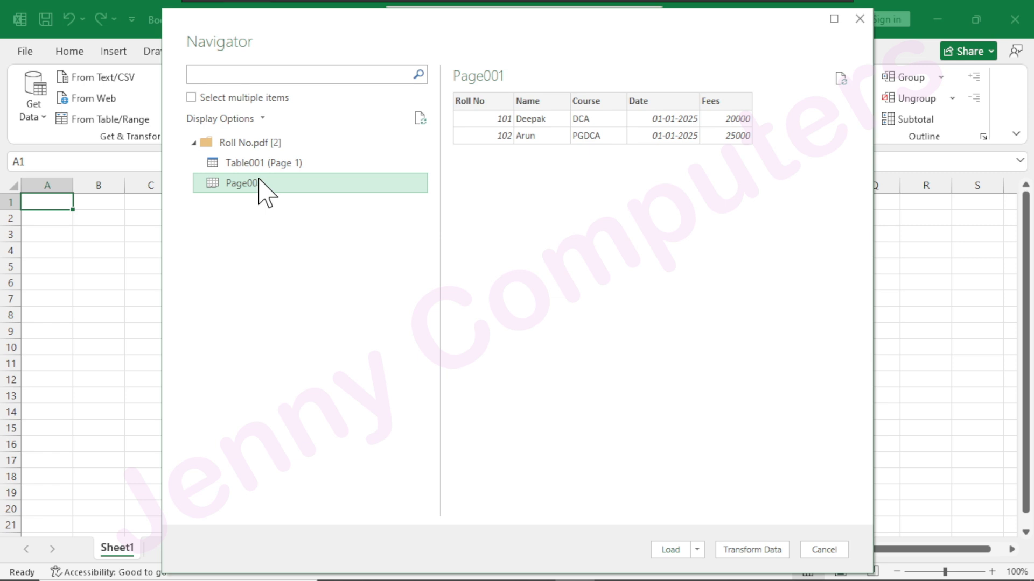
{"action": "left_click", "coordinate": [670, 552]}
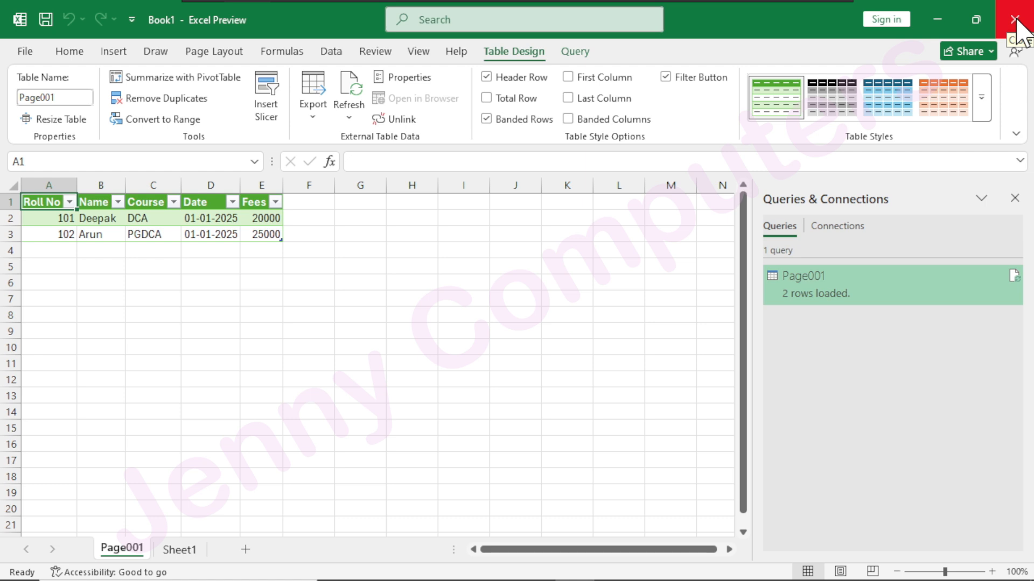
Check the files in the excel folder on the desktop, close the folder and return to the maximized workbook.
{"action": "left_click_drag", "start_coordinate": [788, 23], "coordinate": [898, 186]}
{"action": "left_click", "coordinate": [18, 261]}
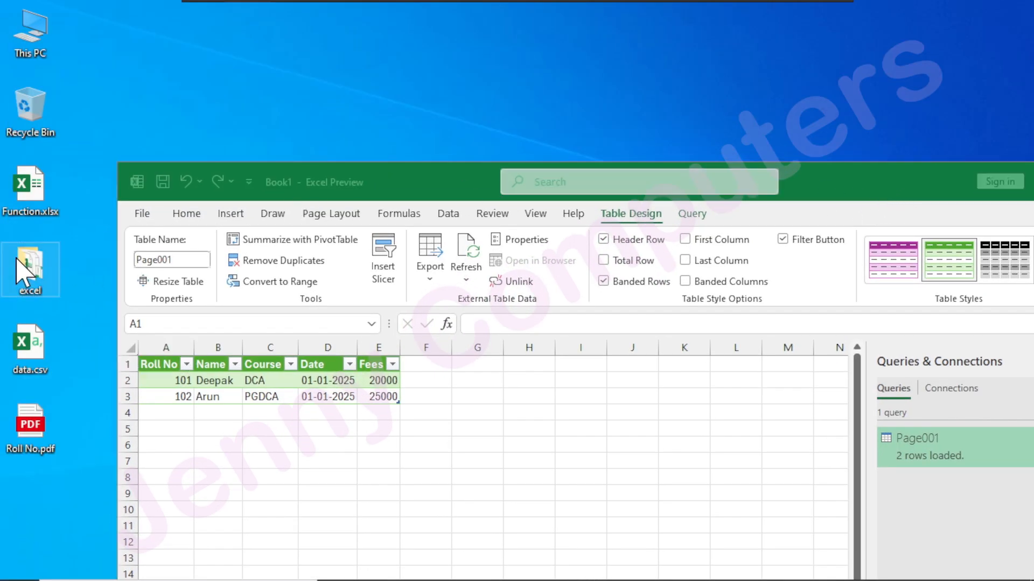
{"action": "double_click", "coordinate": [17, 262]}
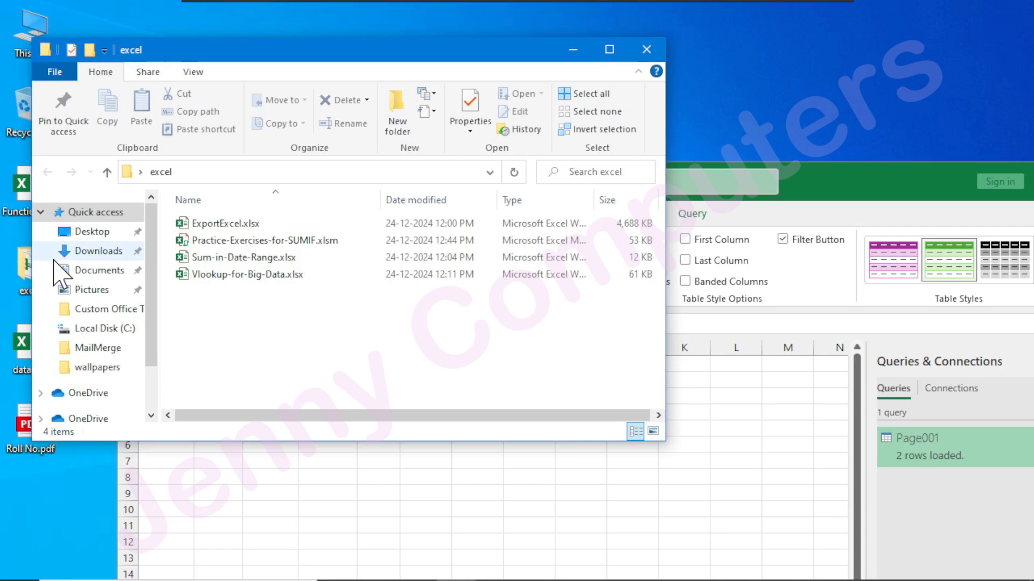
{"action": "left_click", "coordinate": [647, 50]}
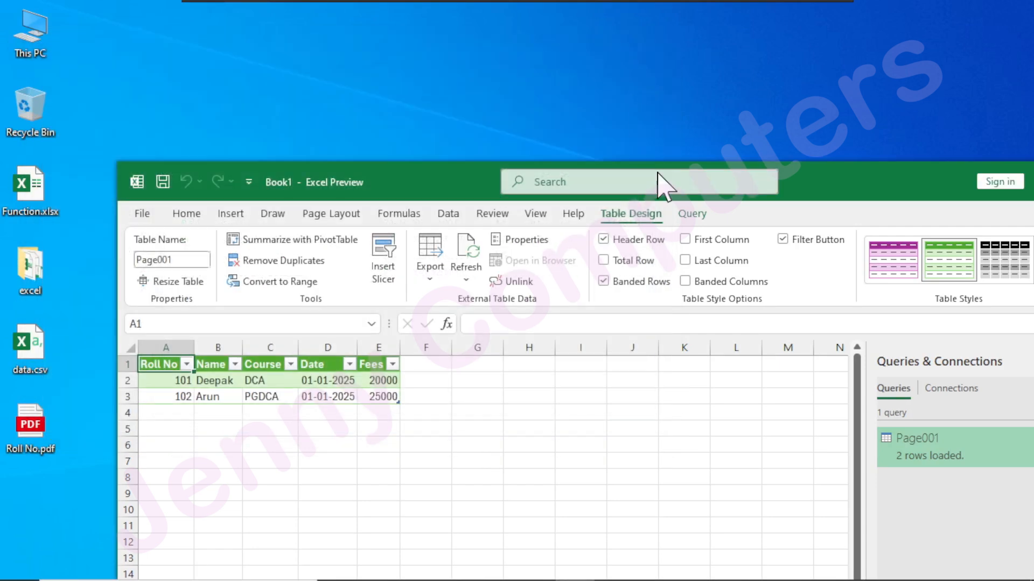
{"action": "double_click", "coordinate": [812, 182]}
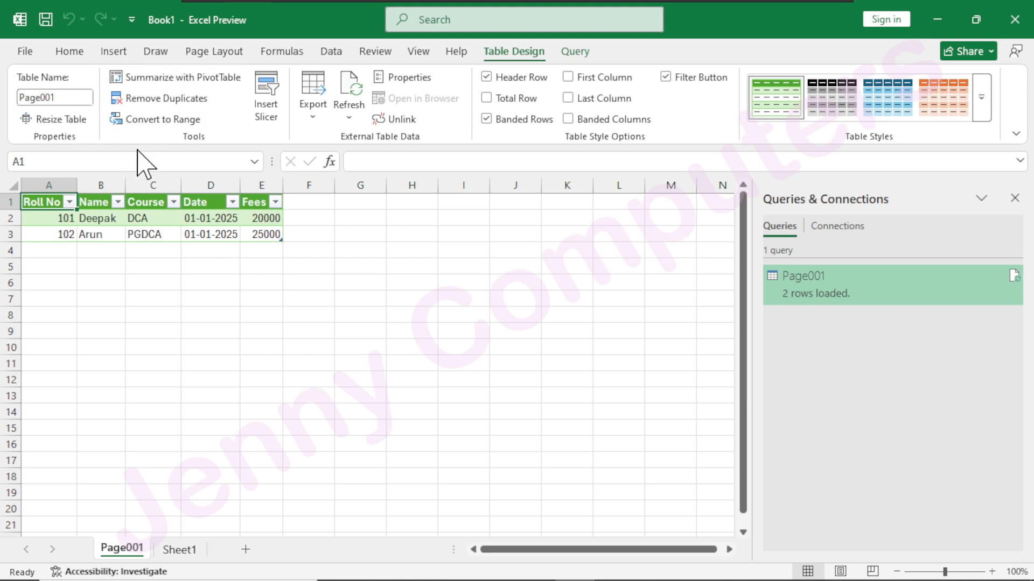
Close Book1 without saving its changes and create a new blank workbook.
{"action": "left_click", "coordinate": [24, 52]}
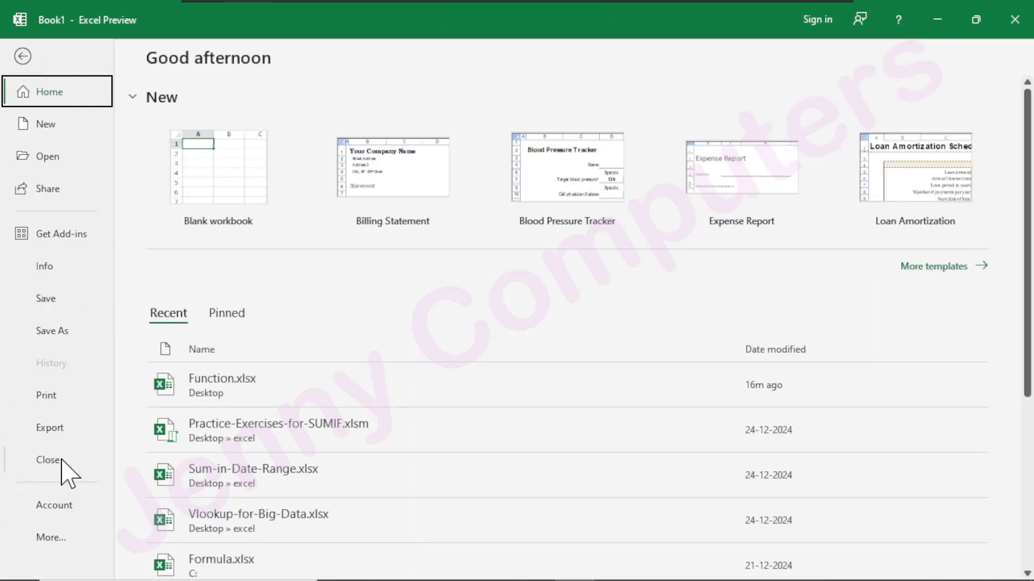
{"action": "left_click", "coordinate": [55, 461]}
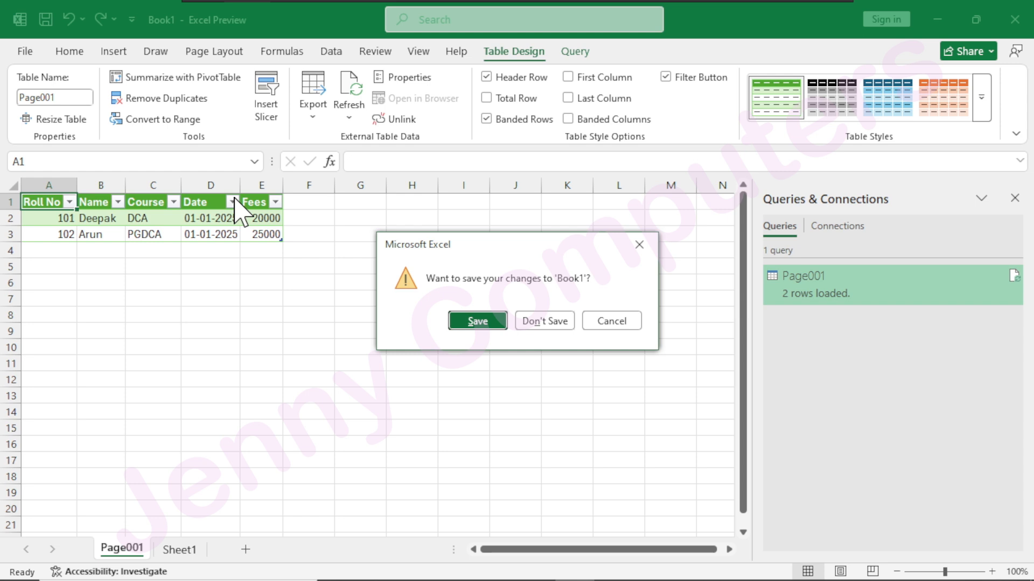
{"action": "left_click", "coordinate": [541, 323]}
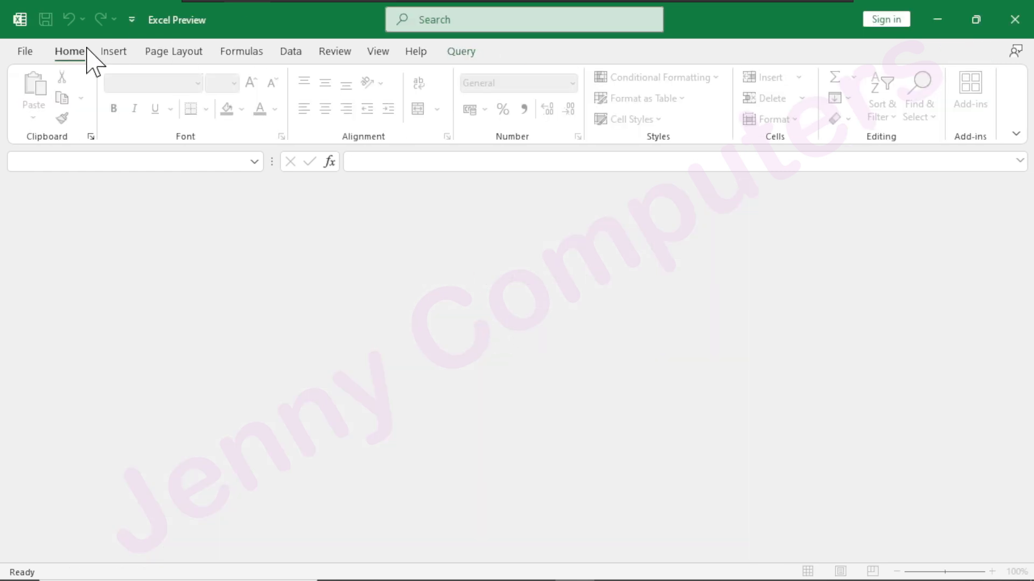
{"action": "left_click", "coordinate": [27, 52]}
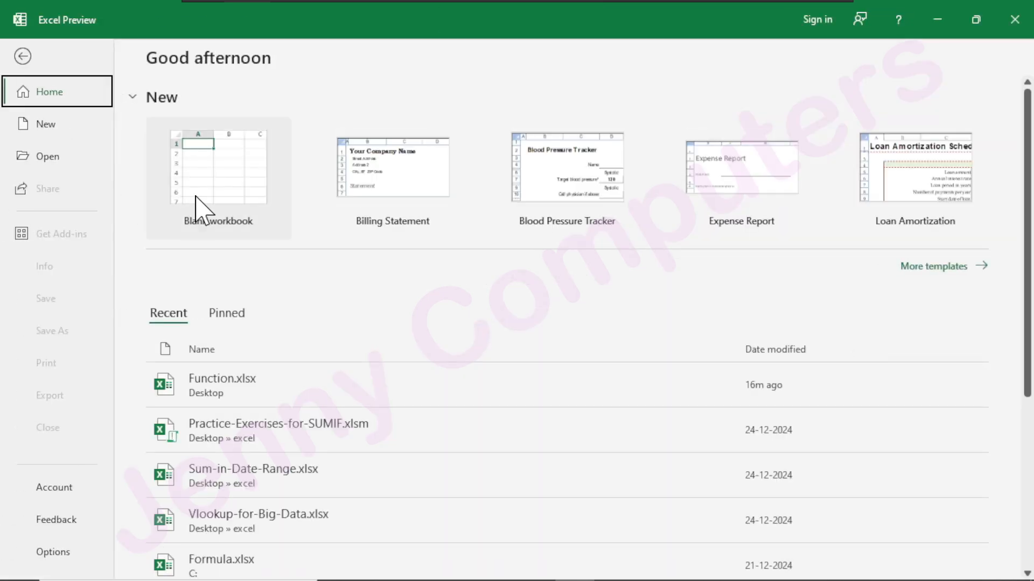
{"action": "left_click", "coordinate": [198, 212]}
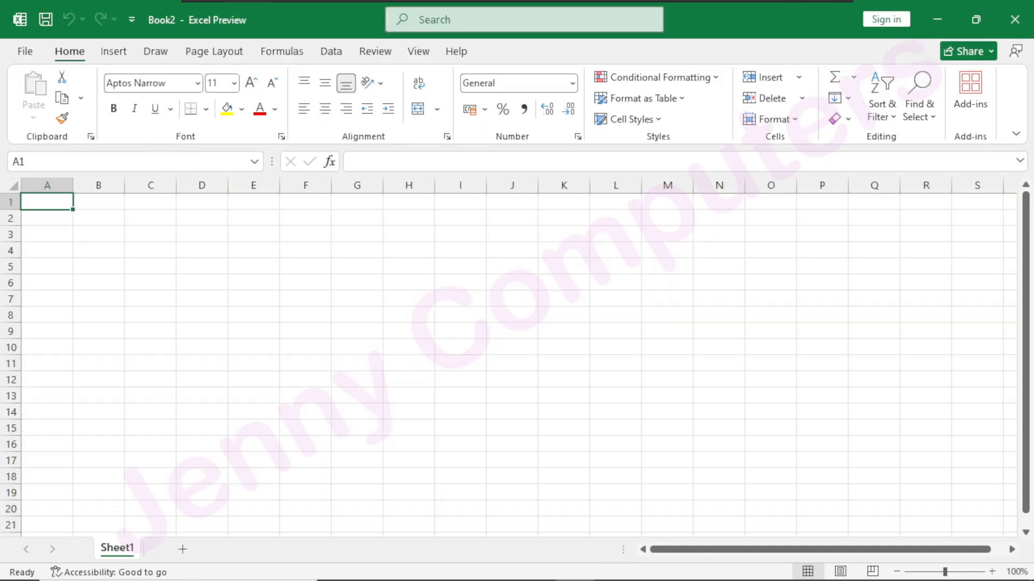
{"action": "left_click", "coordinate": [331, 53]}
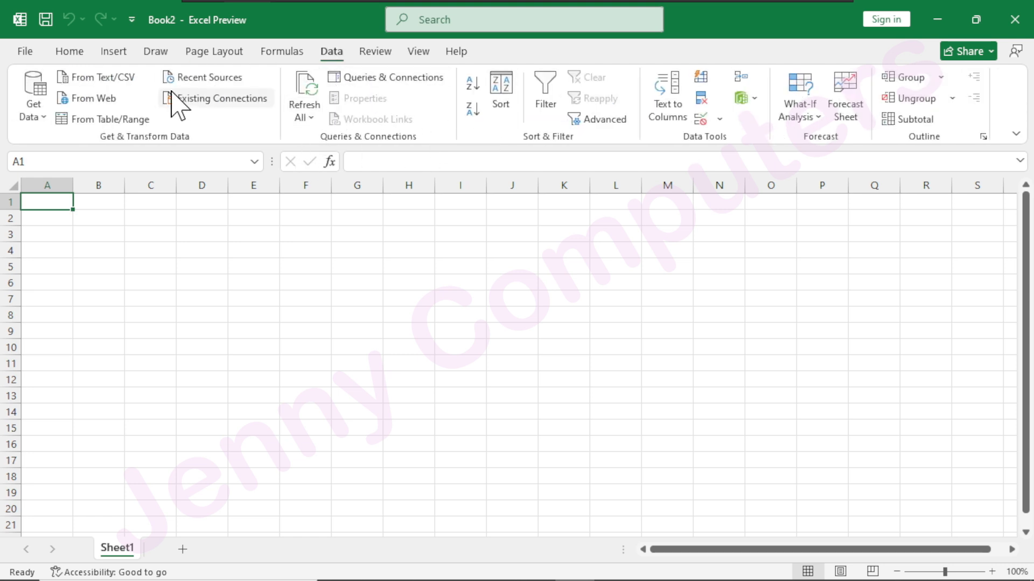
{"action": "mouse_move", "coordinate": [17, 66]}
{"action": "left_mouse_down"}
{"action": "mouse_move", "coordinate": [111, 151]}
{"action": "mouse_move", "coordinate": [120, 144]}
{"action": "left_mouse_up"}
{"action": "mouse_move", "coordinate": [458, 71]}
{"action": "left_mouse_down"}
{"action": "mouse_move", "coordinate": [423, 153]}
{"action": "mouse_move", "coordinate": [298, 153]}
{"action": "mouse_move", "coordinate": [286, 144]}
{"action": "left_mouse_up"}
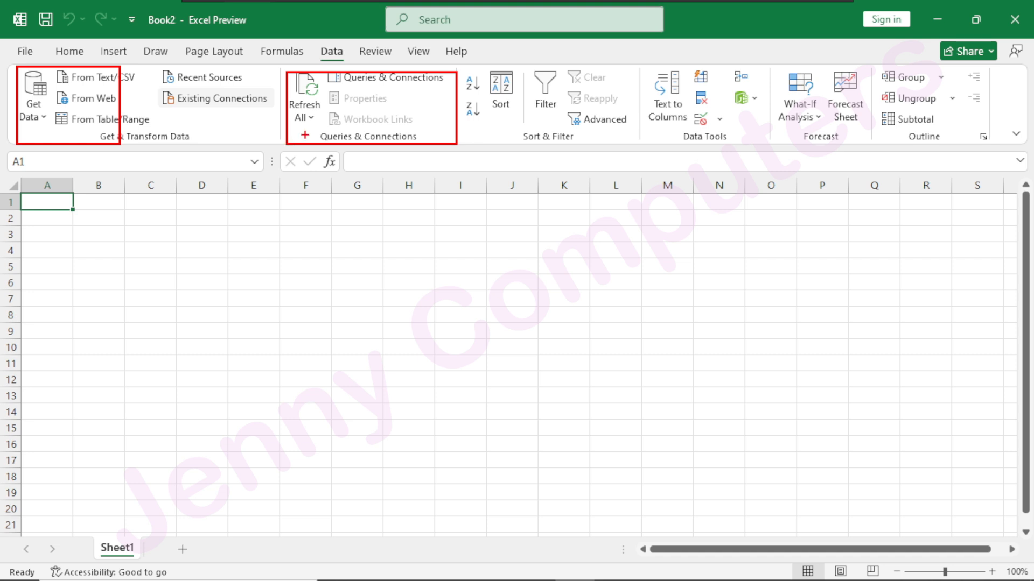
{"action": "key", "text": "Escape"}
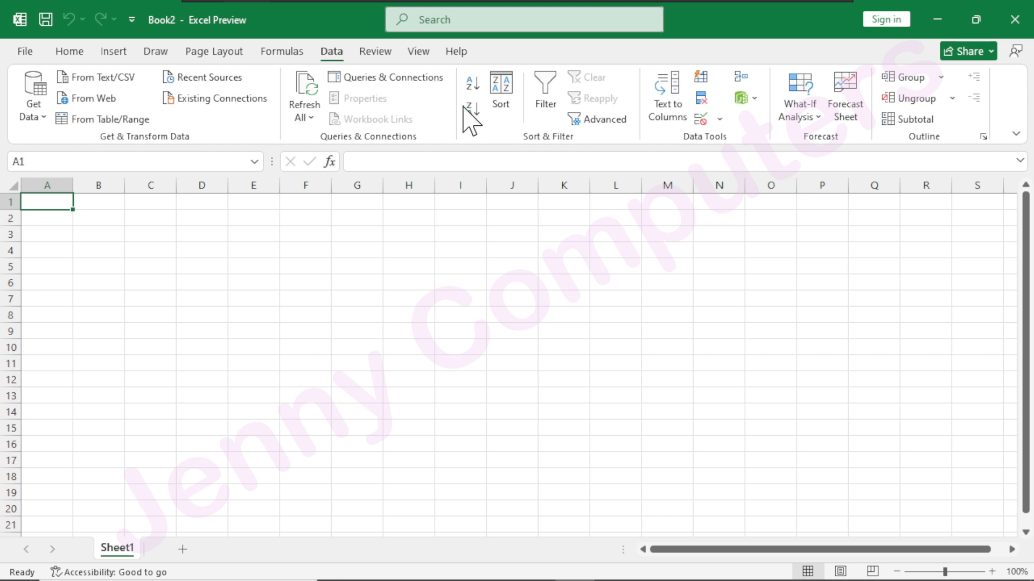
{"action": "mouse_move", "coordinate": [458, 70]}
{"action": "left_mouse_down"}
{"action": "mouse_move", "coordinate": [503, 131]}
{"action": "mouse_move", "coordinate": [643, 139]}
{"action": "left_mouse_up"}
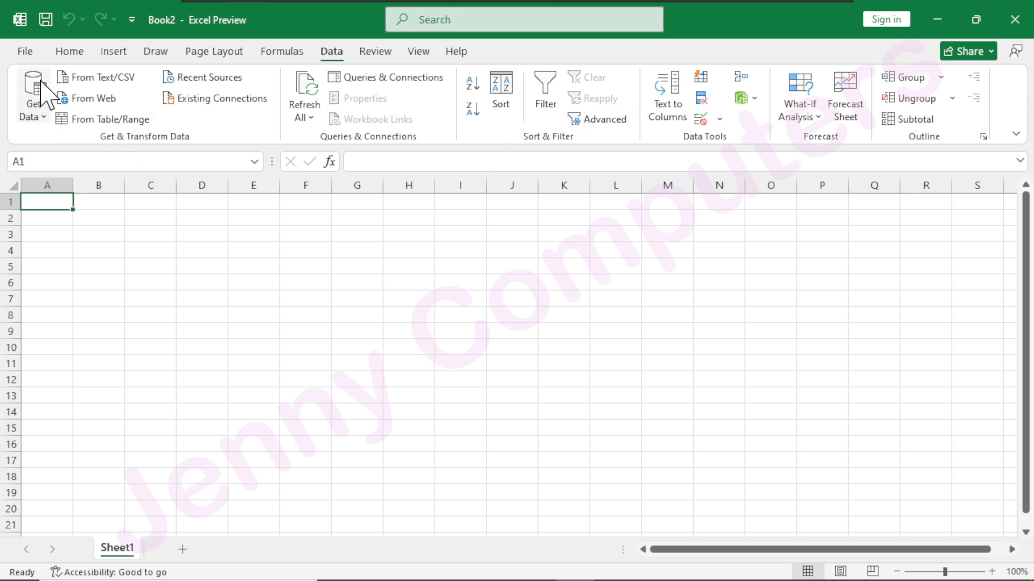
Open the recent workbook Function.xlsx and go to its Result sheet.
{"action": "left_click", "coordinate": [31, 54]}
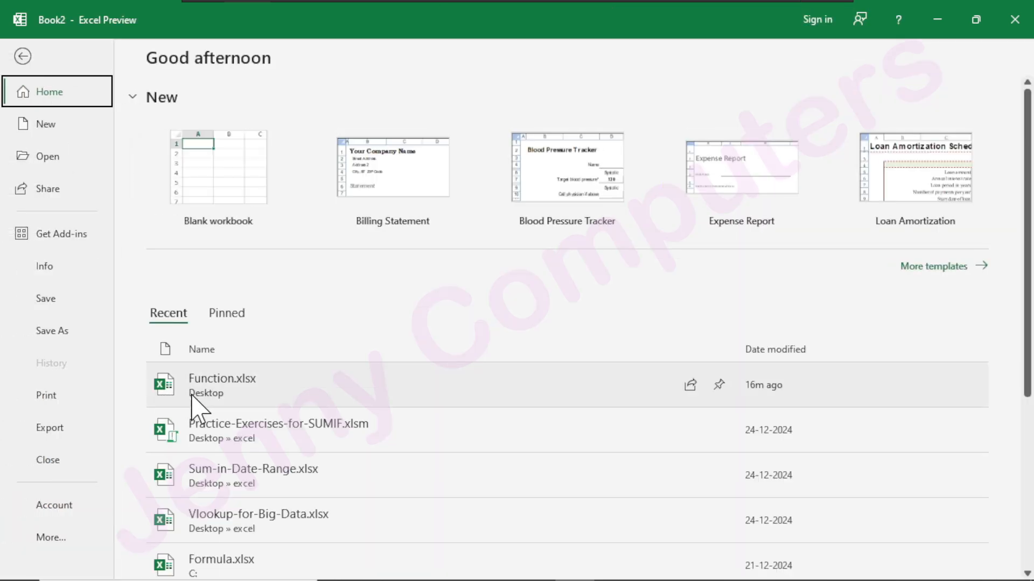
{"action": "key", "text": "Escape"}
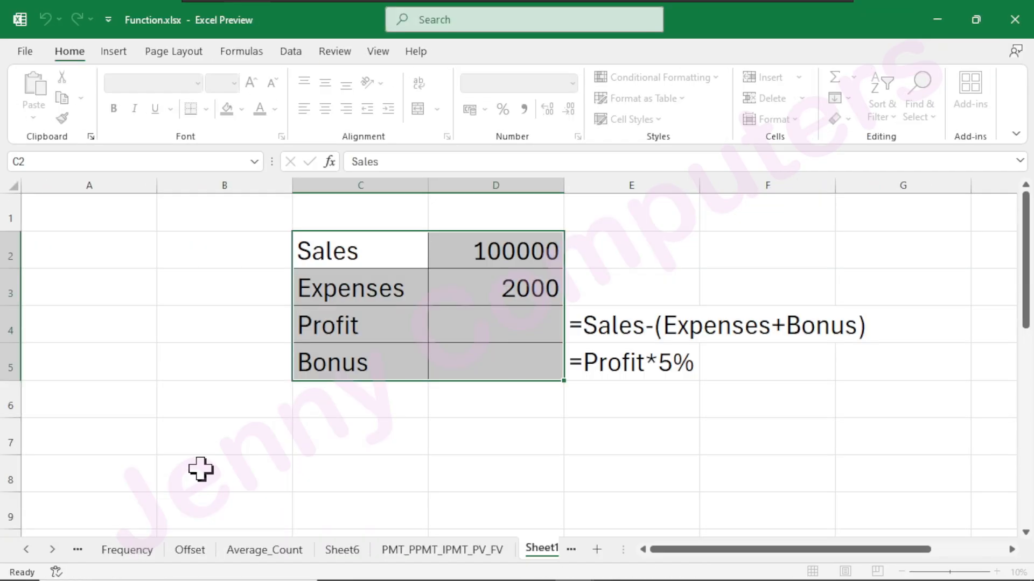
{"action": "left_click", "coordinate": [76, 552]}
{"action": "left_click", "coordinate": [75, 551]}
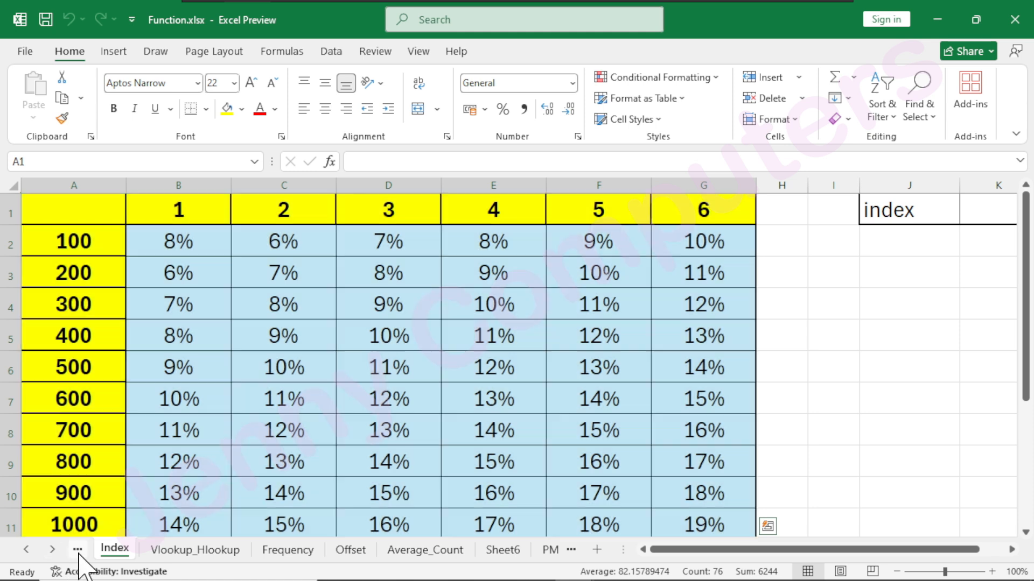
{"action": "left_click", "coordinate": [77, 550]}
{"action": "left_click", "coordinate": [77, 550]}
{"action": "left_click", "coordinate": [77, 550]}
{"action": "left_click", "coordinate": [78, 550]}
{"action": "left_click", "coordinate": [77, 550]}
{"action": "left_click", "coordinate": [78, 550]}
{"action": "left_click", "coordinate": [78, 551]}
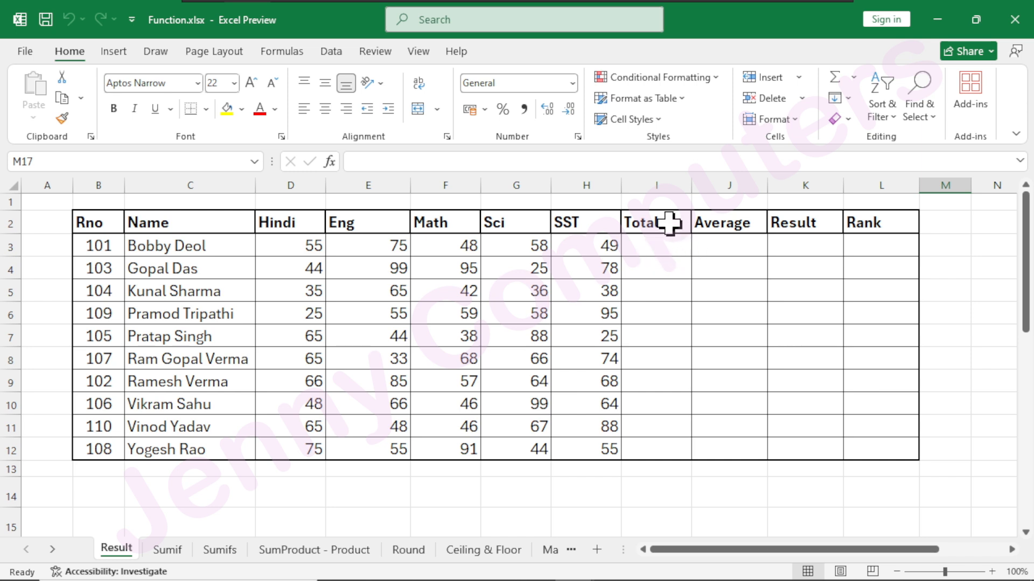
Sum the five subject marks in I3 with AutoSum and fill the Total column down to row 12.
{"action": "left_click", "coordinate": [653, 244]}
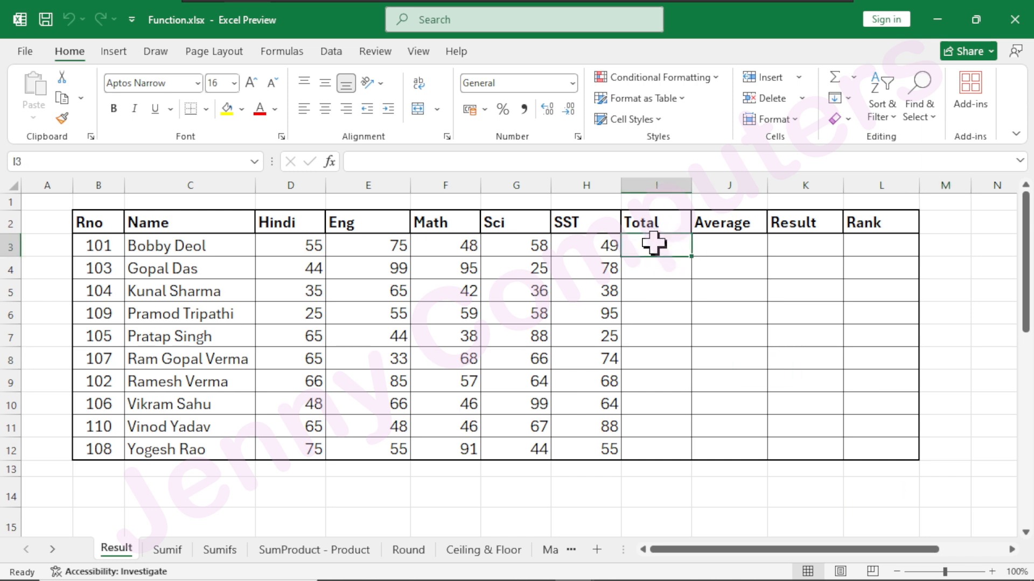
{"action": "key", "text": "alt+equal"}
{"action": "key", "text": "ctrl+Return"}
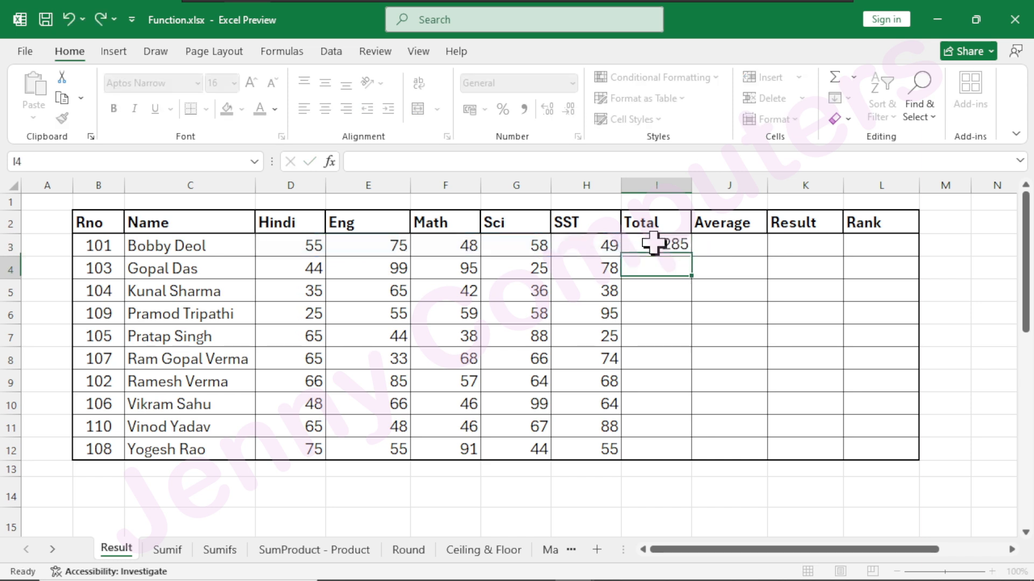
{"action": "double_click", "coordinate": [694, 257]}
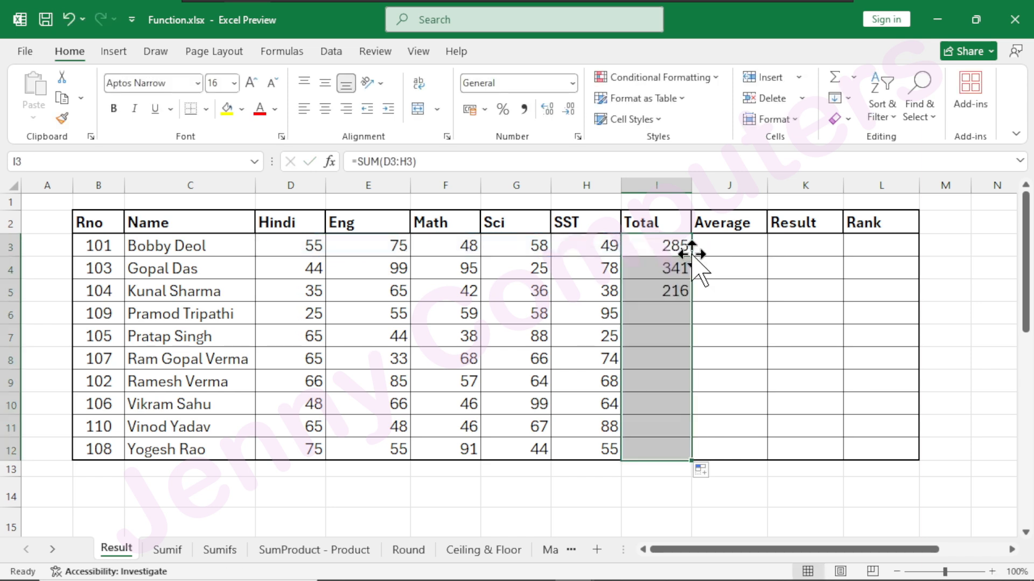
Delete the Average and Rank columns from the marks table.
{"action": "left_click", "coordinate": [734, 185]}
{"action": "right_click", "coordinate": [735, 185]}
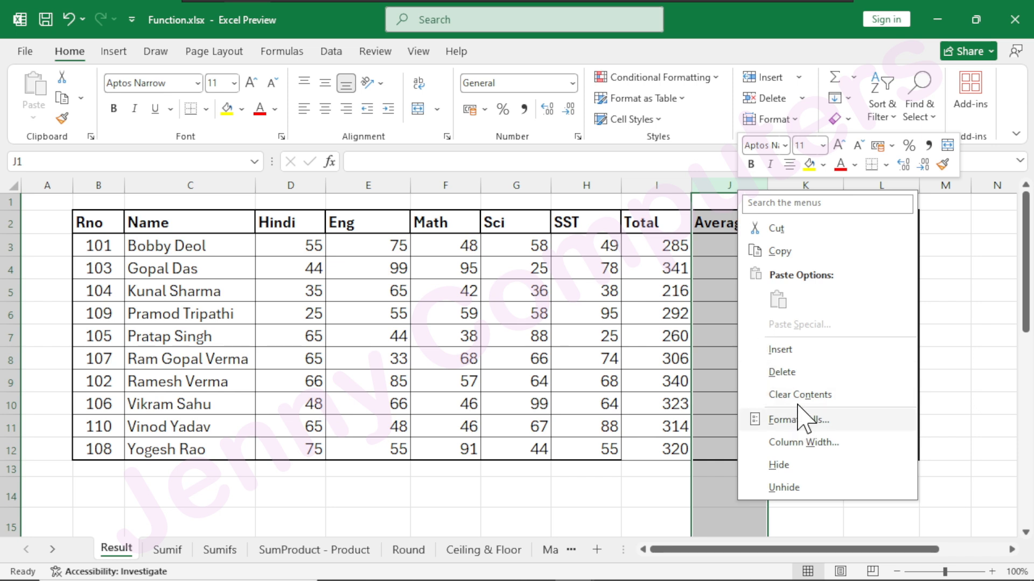
{"action": "left_click", "coordinate": [786, 373]}
{"action": "right_click", "coordinate": [804, 183]}
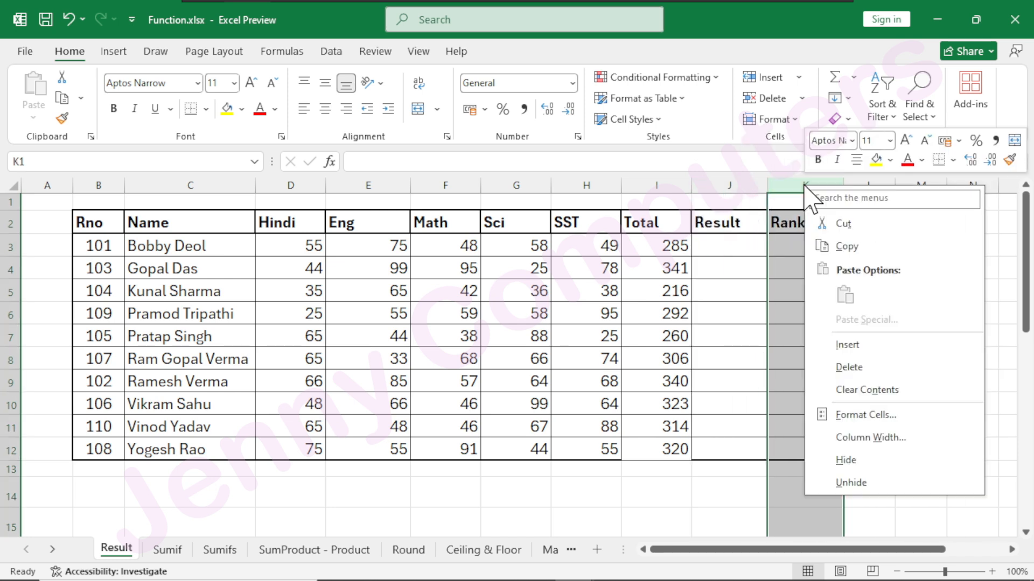
{"action": "left_click", "coordinate": [865, 371]}
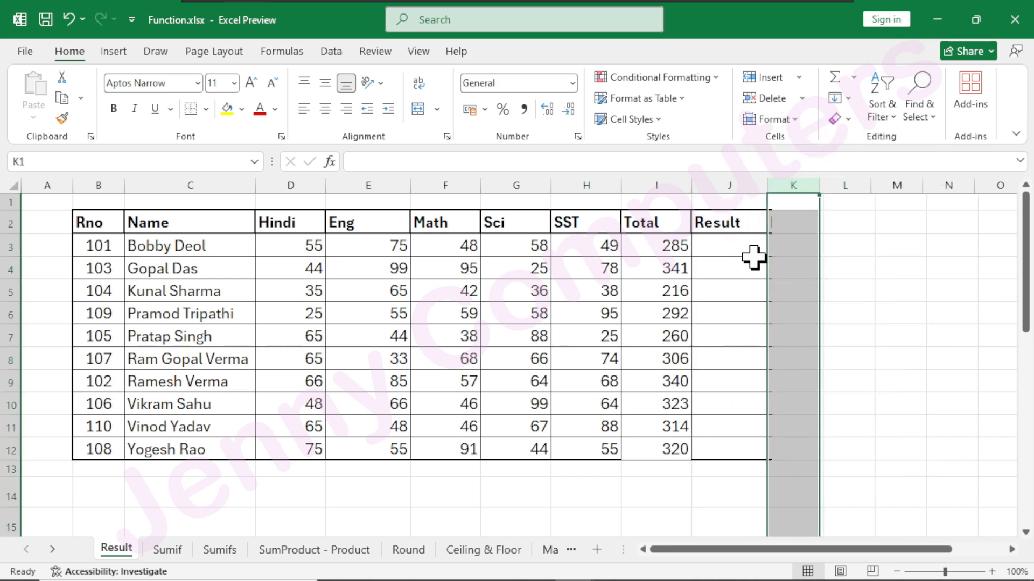
Begin an IF formula in Result cell J3 with an AND test whose first condition is D3>=33.
{"action": "left_click", "coordinate": [733, 249]}
{"action": "type", "text": "="}
{"action": "type", "text": "re"}
{"action": "key", "text": "BackSpace"}
{"action": "key", "text": "BackSpace"}
{"action": "type", "text": "if"}
{"action": "key", "text": "Tab"}
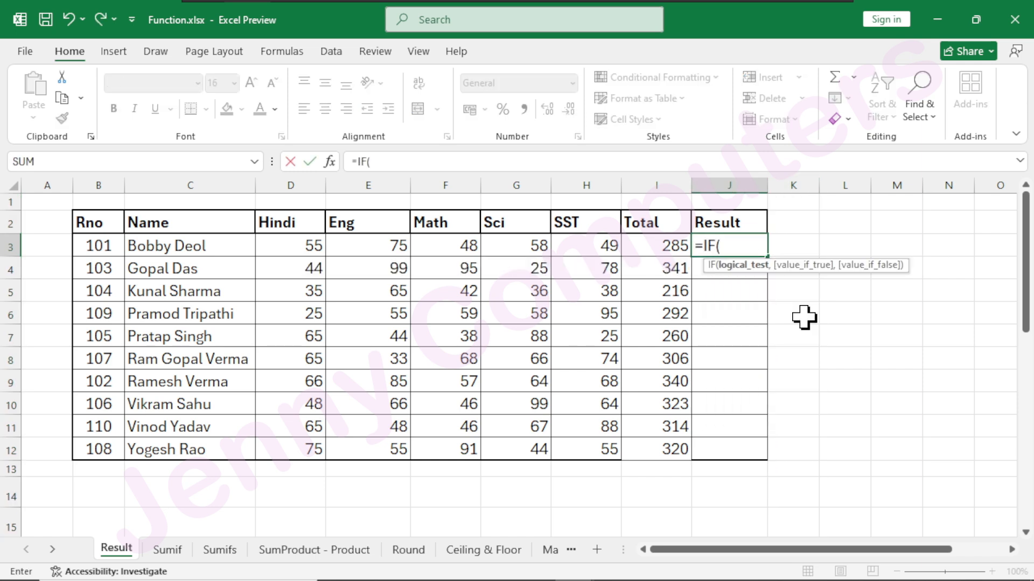
{"action": "type", "text": "and("}
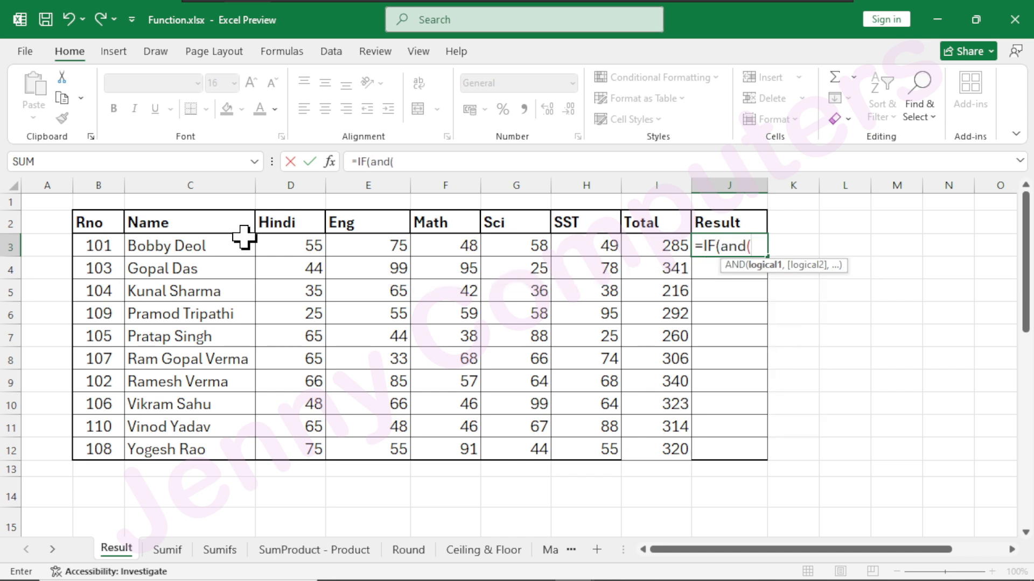
{"action": "left_click", "coordinate": [273, 247]}
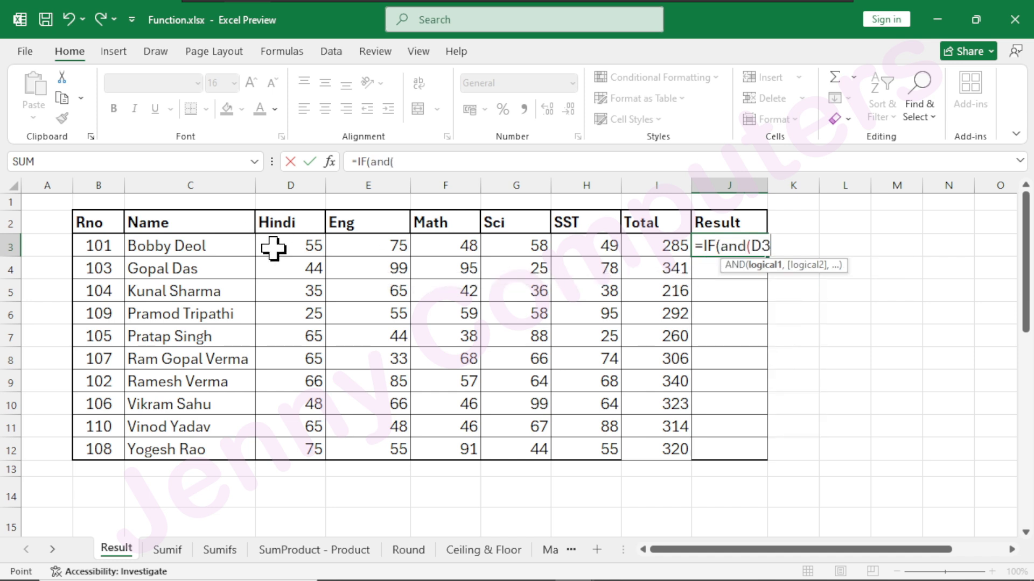
{"action": "type", "text": ">="}
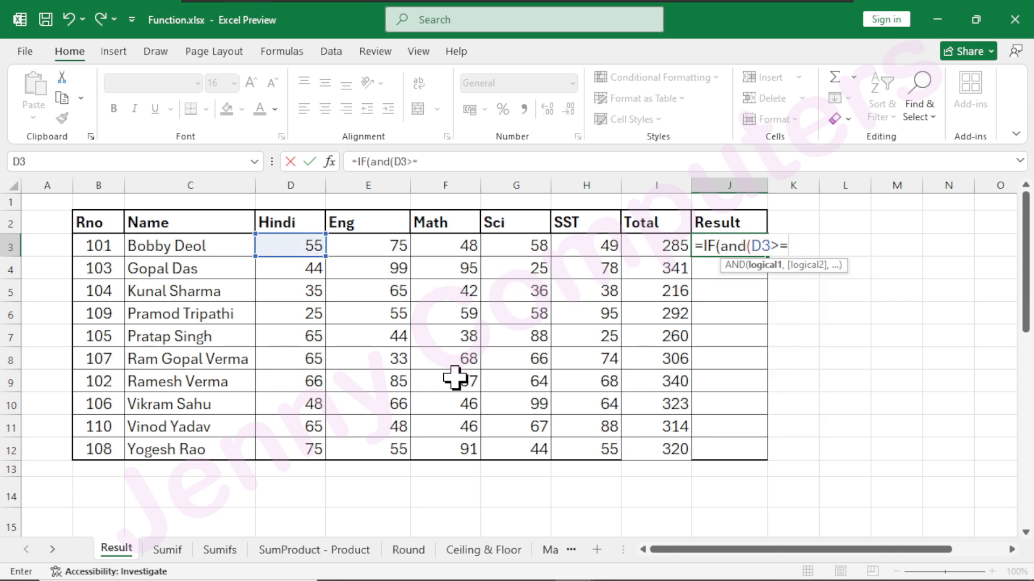
{"action": "type", "text": "33,"}
Add the conditions E3>=33, F3>=33 and G3>=33 to the AND test of the formula in J3.
{"action": "left_click", "coordinate": [385, 253]}
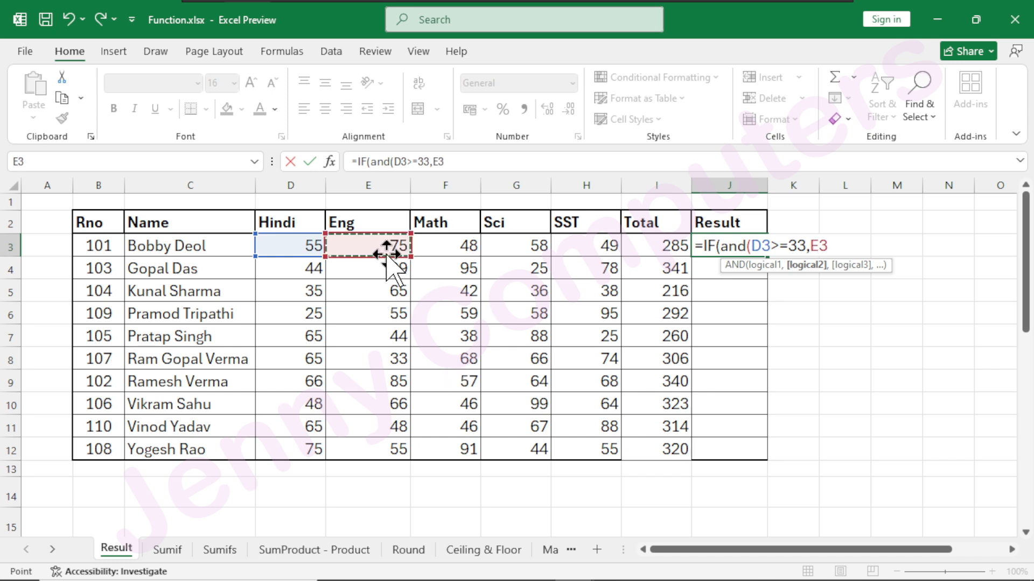
{"action": "type", "text": ">=33,"}
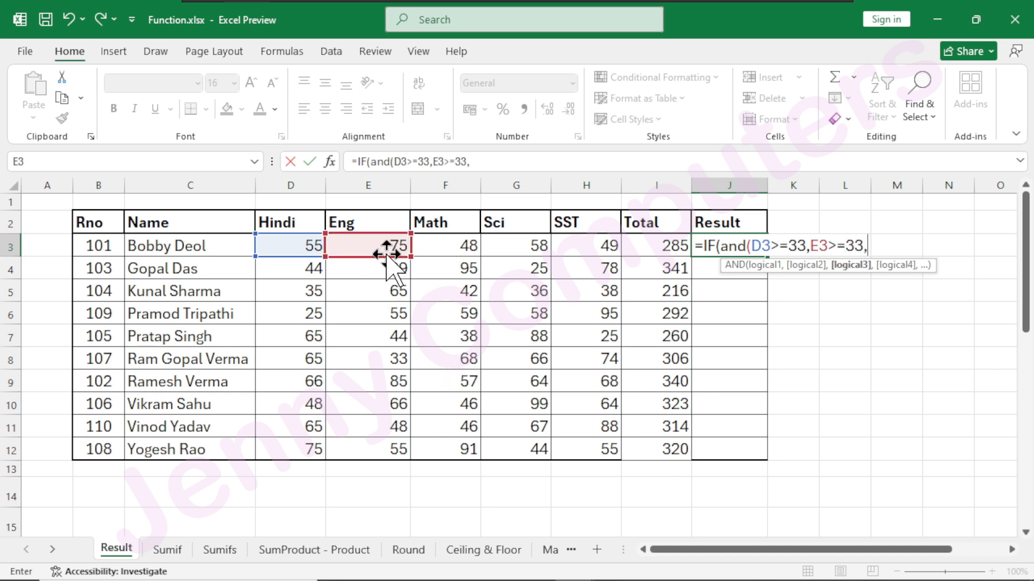
{"action": "left_click", "coordinate": [428, 246]}
{"action": "type", "text": ">=33,"}
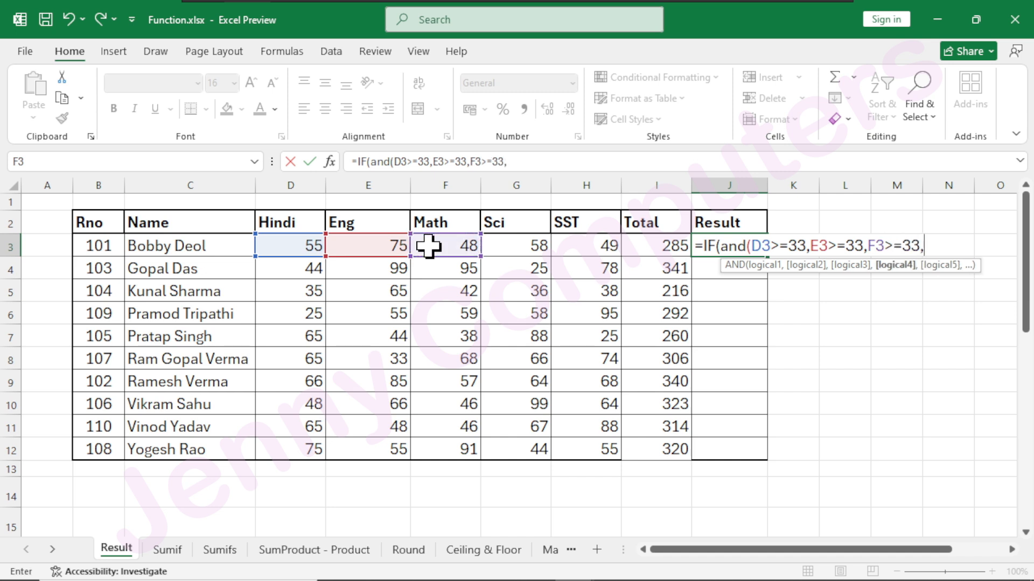
{"action": "left_click", "coordinate": [499, 245]}
{"action": "type", "text": ">"}
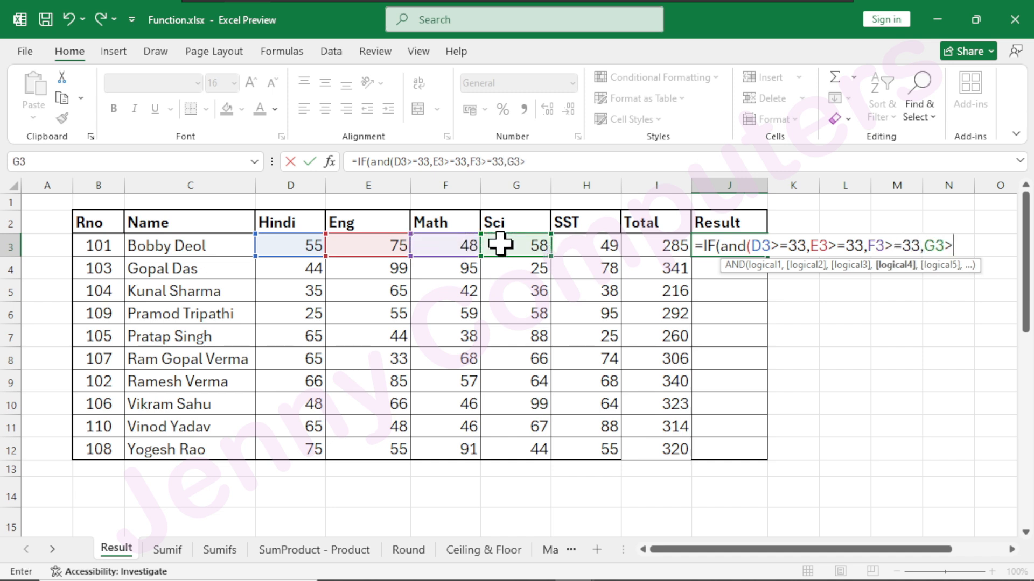
{"action": "type", "text": "=33,"}
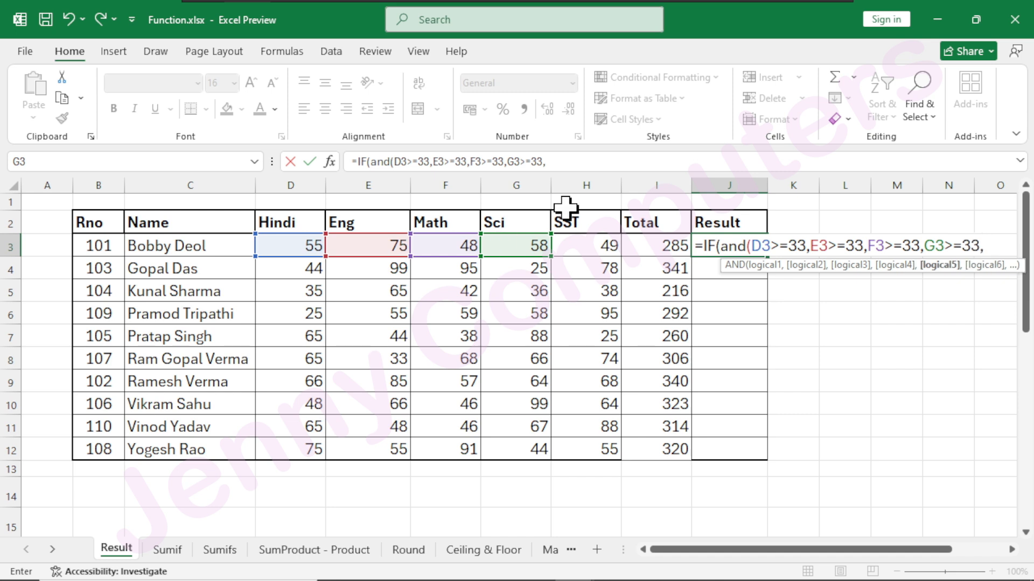
Complete the J3 formula with the last AND condition H3>=33, returning "Pass" if true and "fail" if false.
{"action": "left_click", "coordinate": [584, 245]}
{"action": "type", "text": ">="}
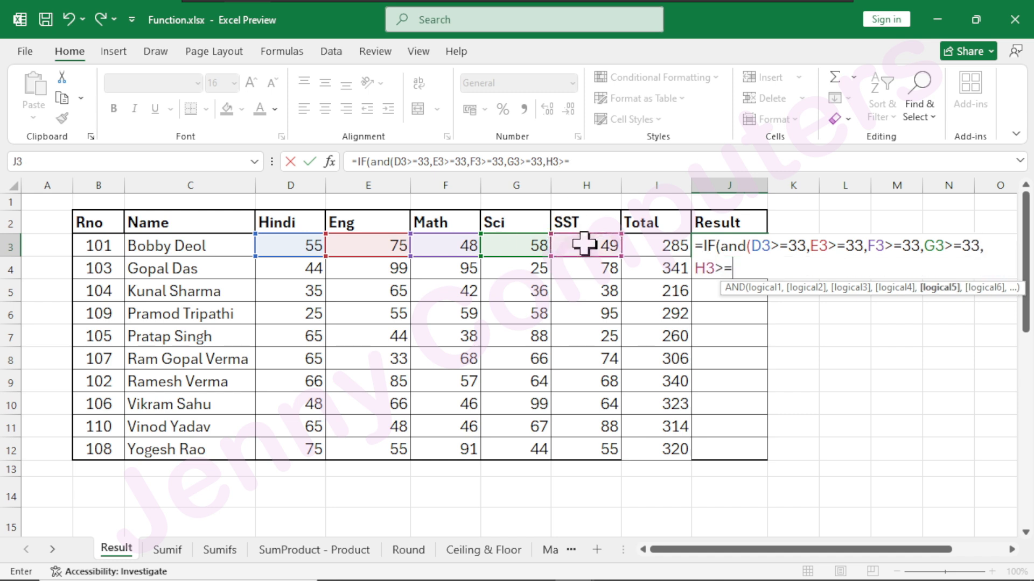
{"action": "type", "text": "33)_"}
{"action": "type", "text": ","}
{"action": "key", "text": "BackSpace"}
{"action": "key", "text": "BackSpace"}
{"action": "type", "text": ","}
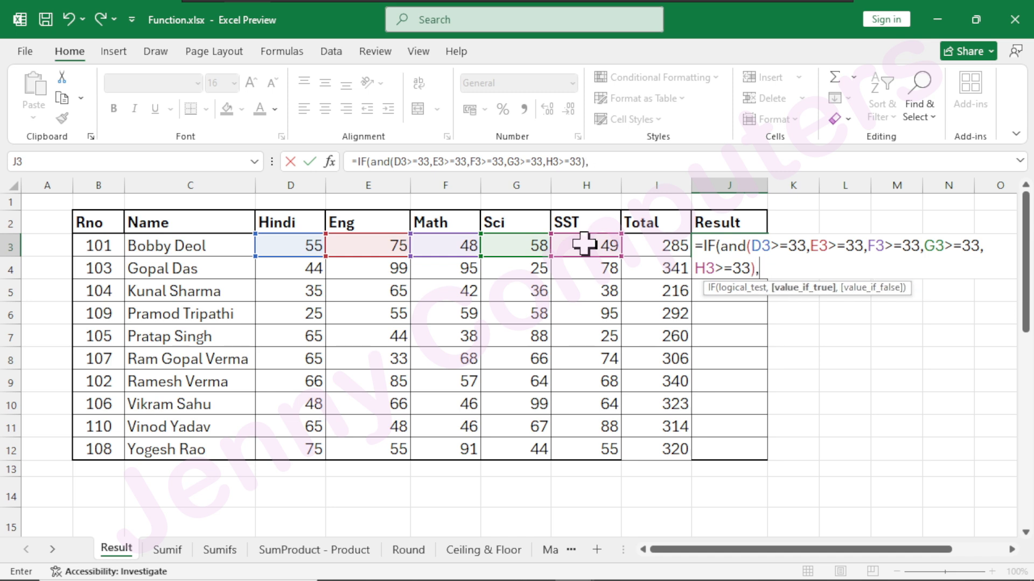
{"action": "type", "text": "\"Pass\",\"fail"}
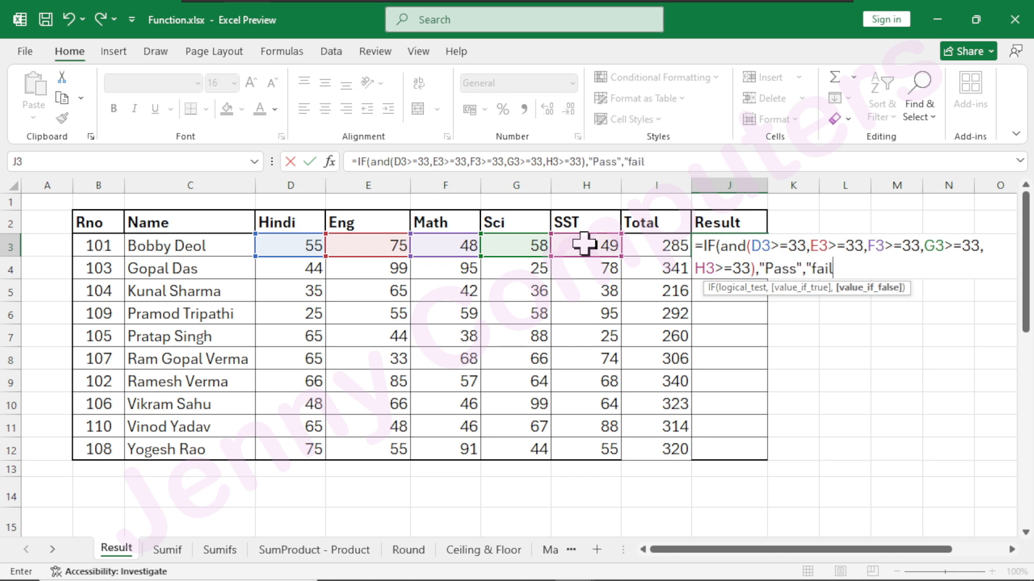
{"action": "type", "text": "\")"}
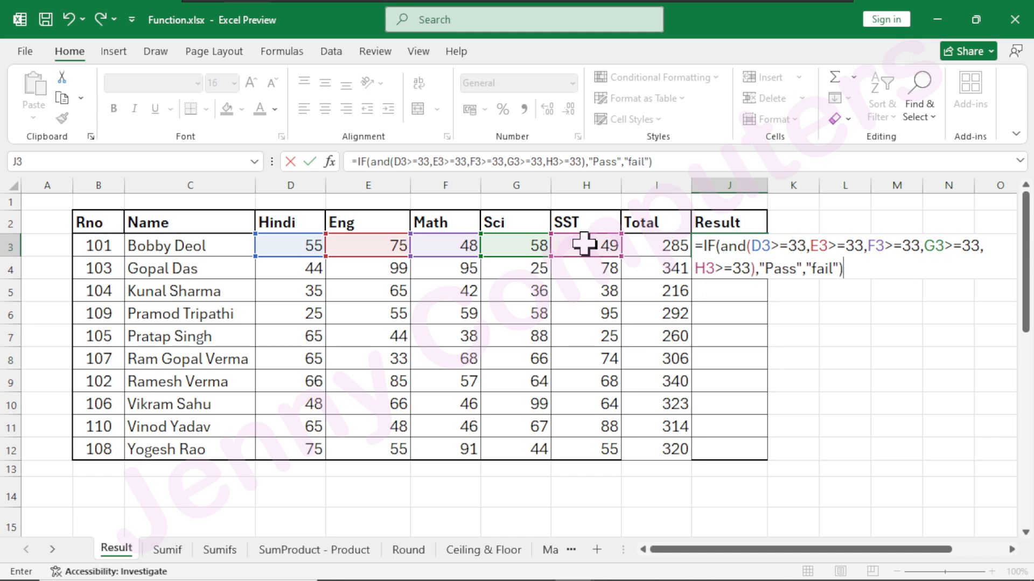
{"action": "key", "text": "Return"}
Fill the Result formula from J3 down to row 12.
{"action": "left_click", "coordinate": [753, 238]}
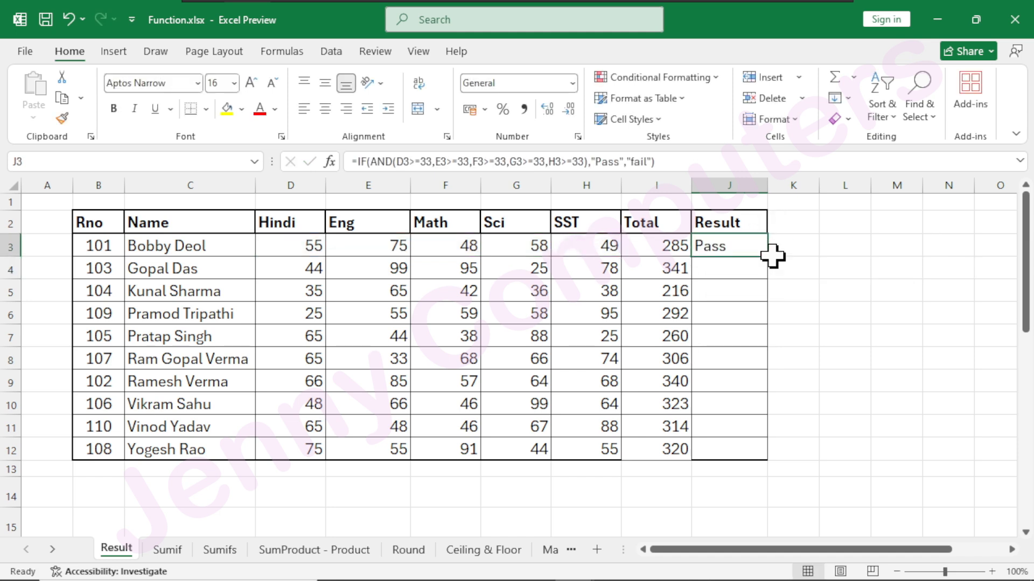
{"action": "double_click", "coordinate": [770, 257]}
{"action": "left_click", "coordinate": [853, 381]}
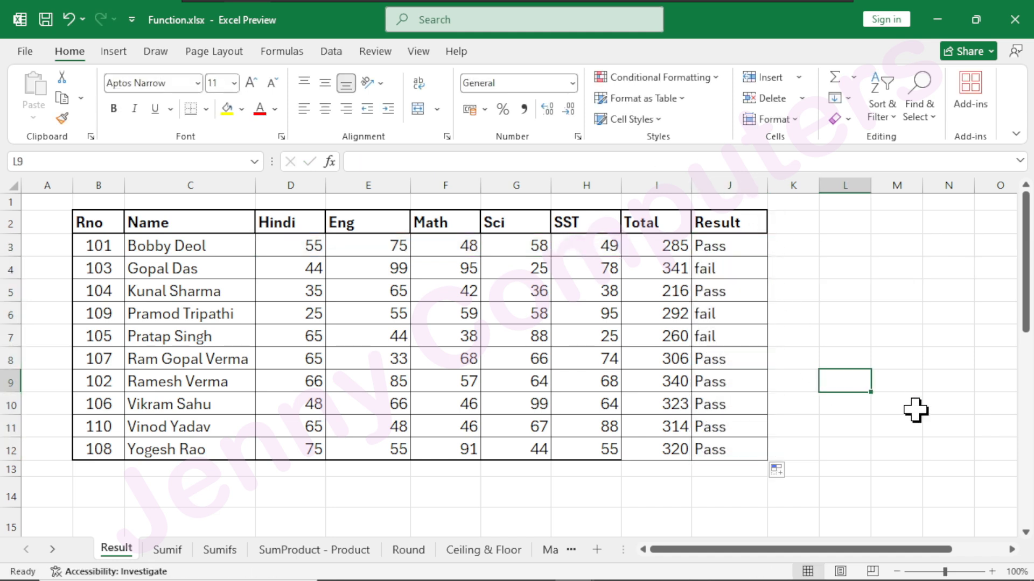
Copy the table's header row B2:J2 and paste it at B14 below the marks table.
{"action": "left_click", "coordinate": [331, 52]}
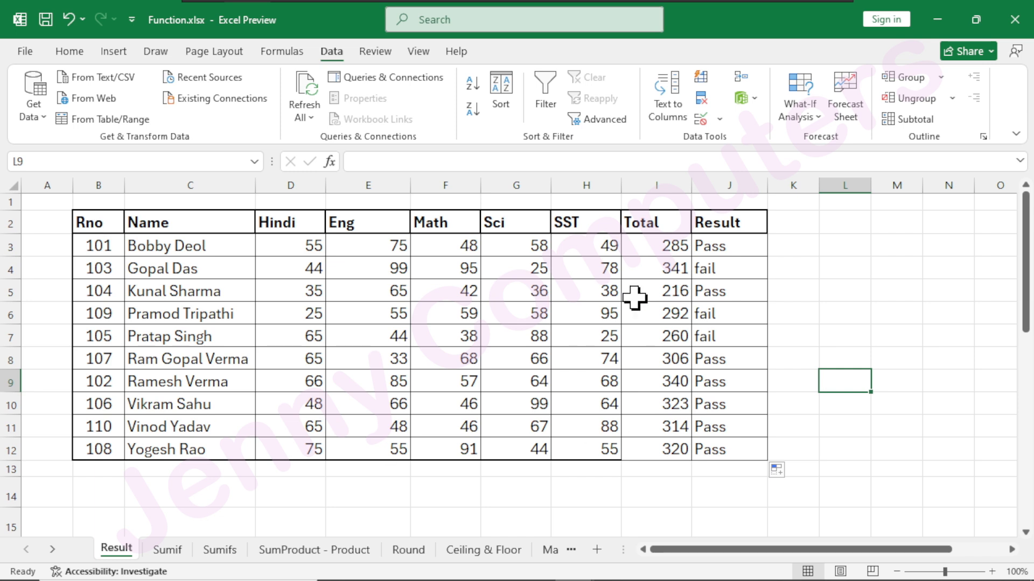
{"action": "left_click_drag", "start_coordinate": [89, 222], "coordinate": [716, 225]}
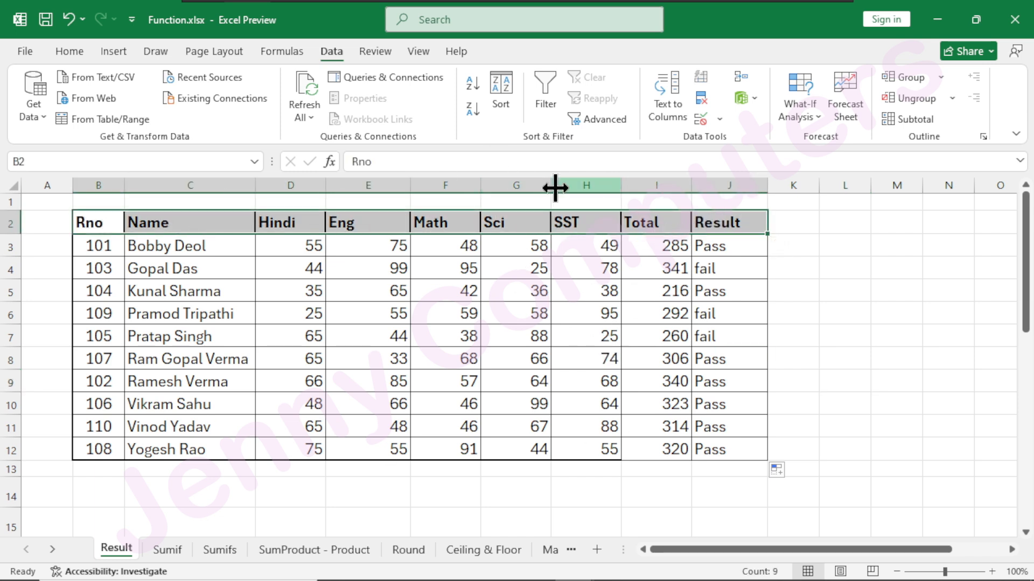
{"action": "left_click", "coordinate": [69, 51]}
{"action": "left_click", "coordinate": [63, 98]}
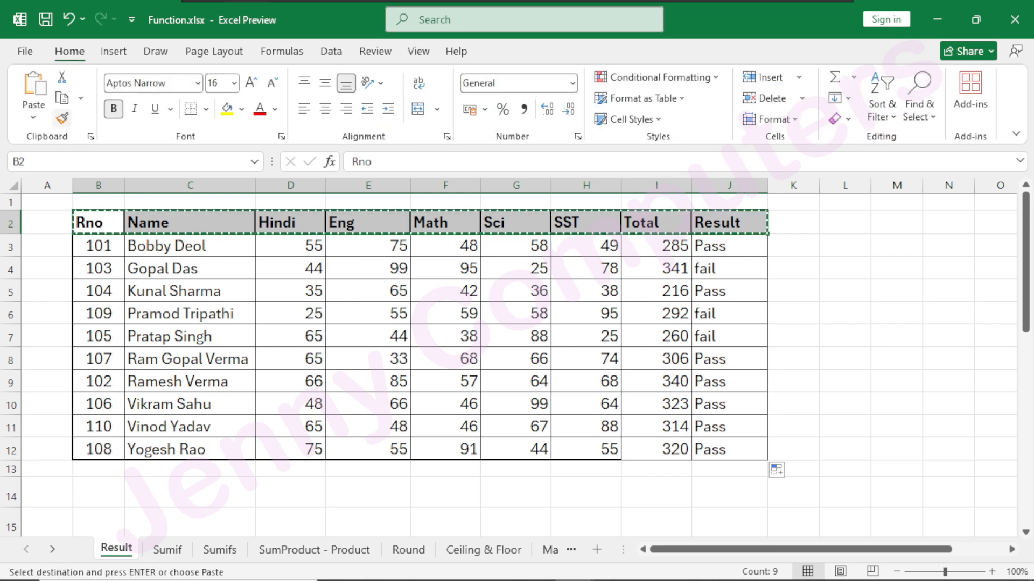
{"action": "left_click", "coordinate": [96, 496]}
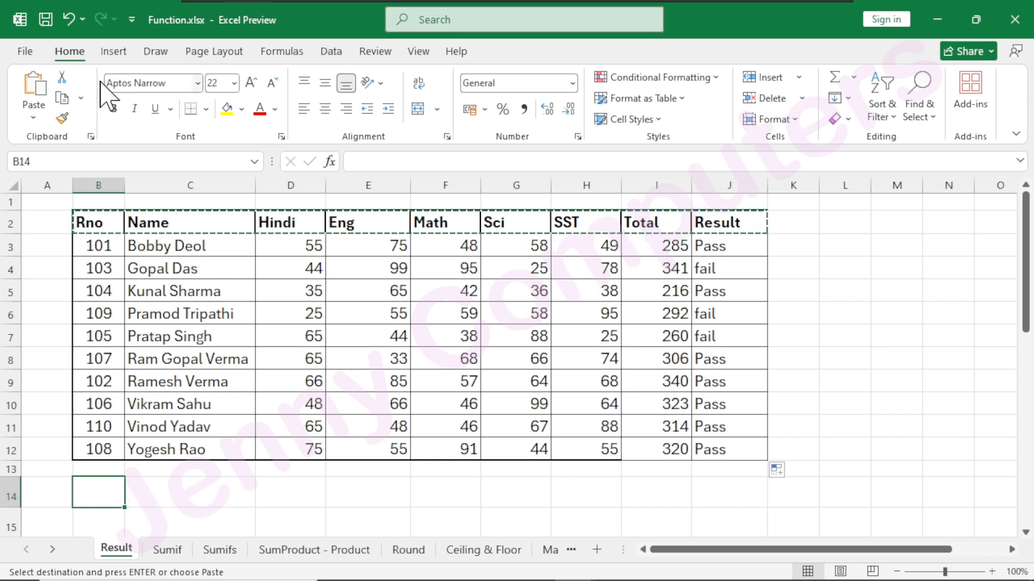
{"action": "left_click", "coordinate": [33, 89]}
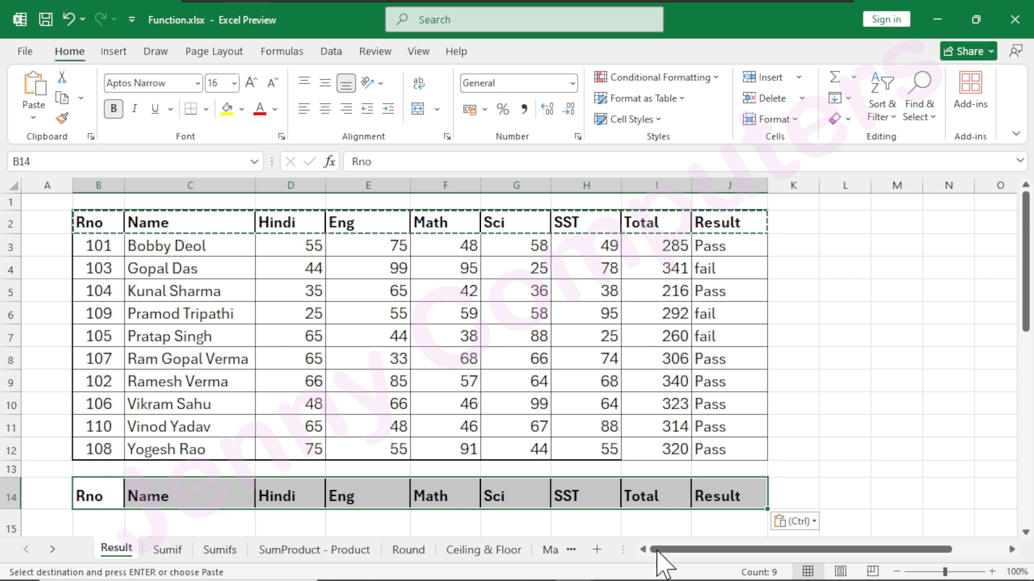
Enter Pass in J15 under the copied Result header as the filter criterion.
{"action": "scroll", "coordinate": [886, 347], "scroll_direction": "down", "scroll_amount": 1}
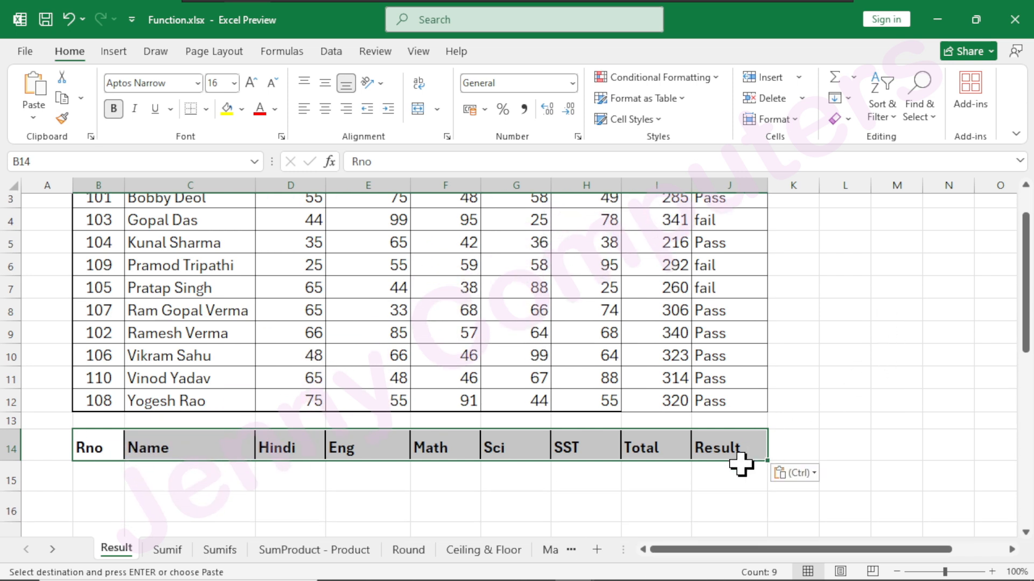
{"action": "left_click", "coordinate": [715, 478]}
{"action": "type", "text": "P"}
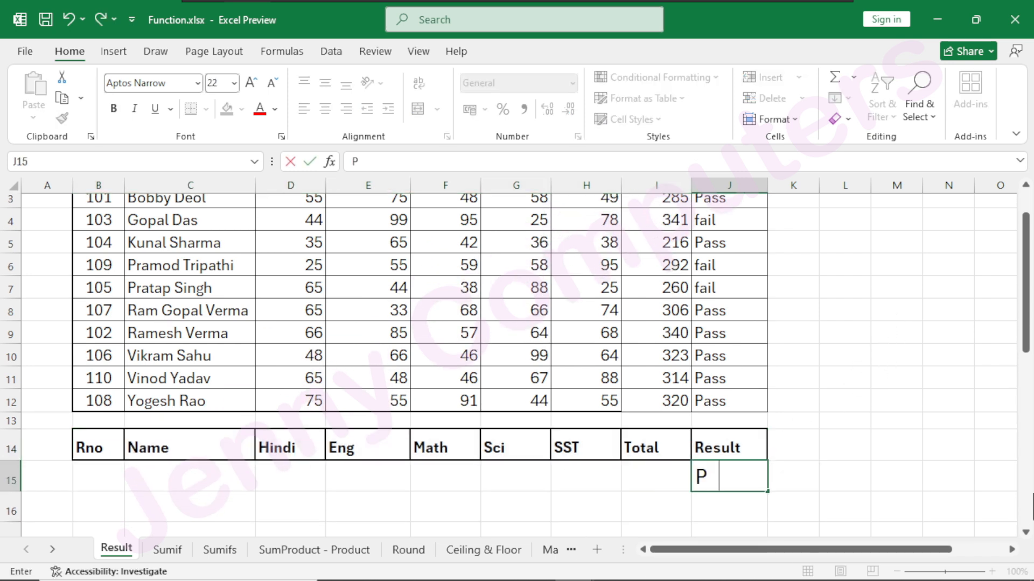
{"action": "type", "text": "ass"}
{"action": "key", "text": "Return"}
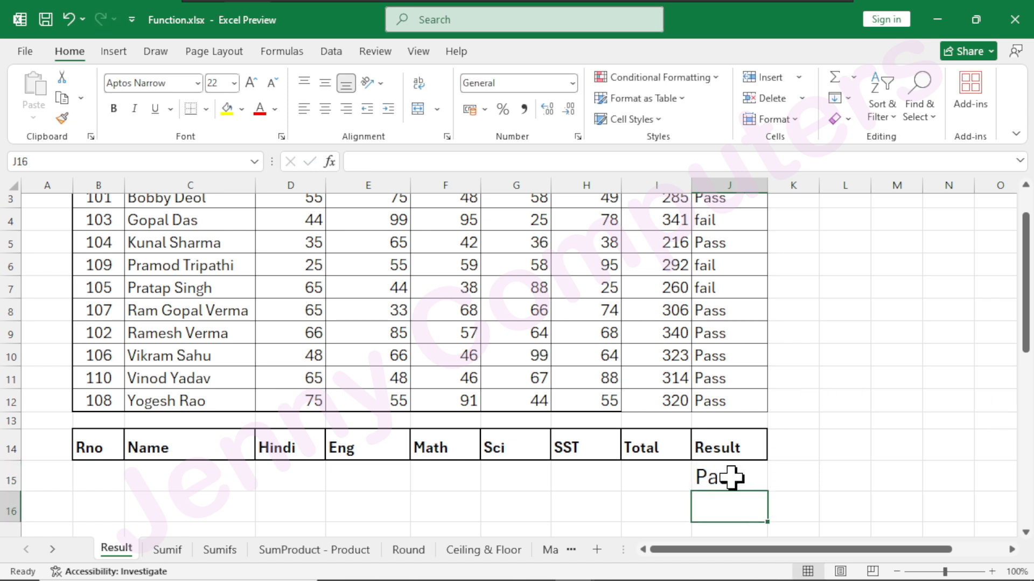
Apply an in-place Advanced Filter with list range B2:J12 and criteria range J14:J15.
{"action": "left_click", "coordinate": [102, 508]}
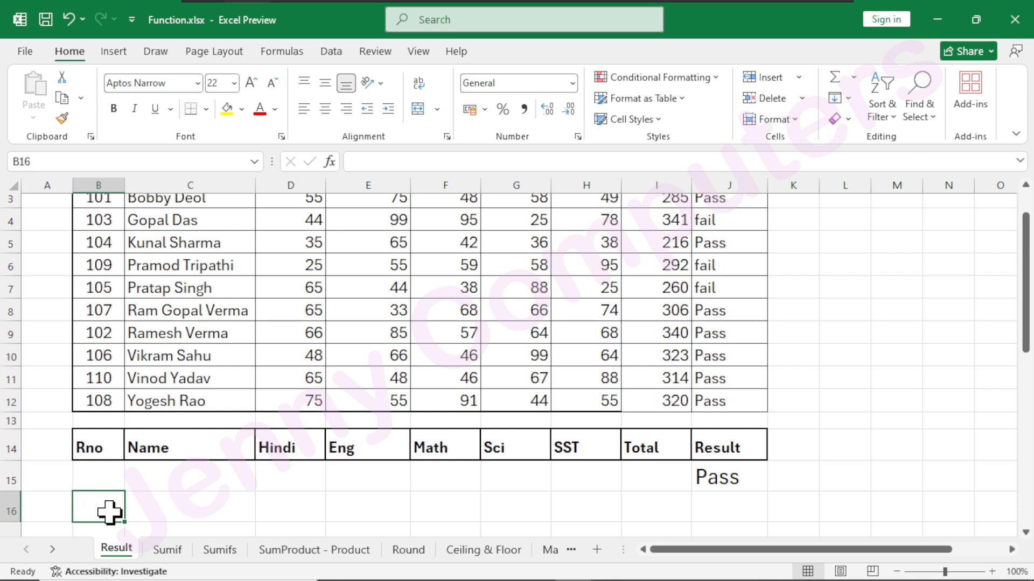
{"action": "scroll", "coordinate": [308, 321], "scroll_direction": "up", "scroll_amount": 1}
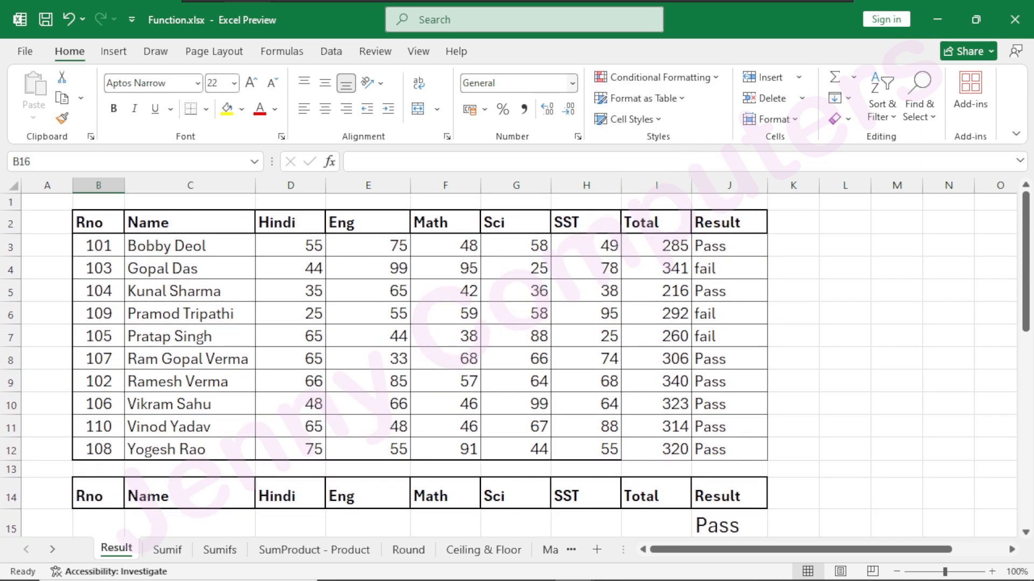
{"action": "left_click", "coordinate": [331, 51]}
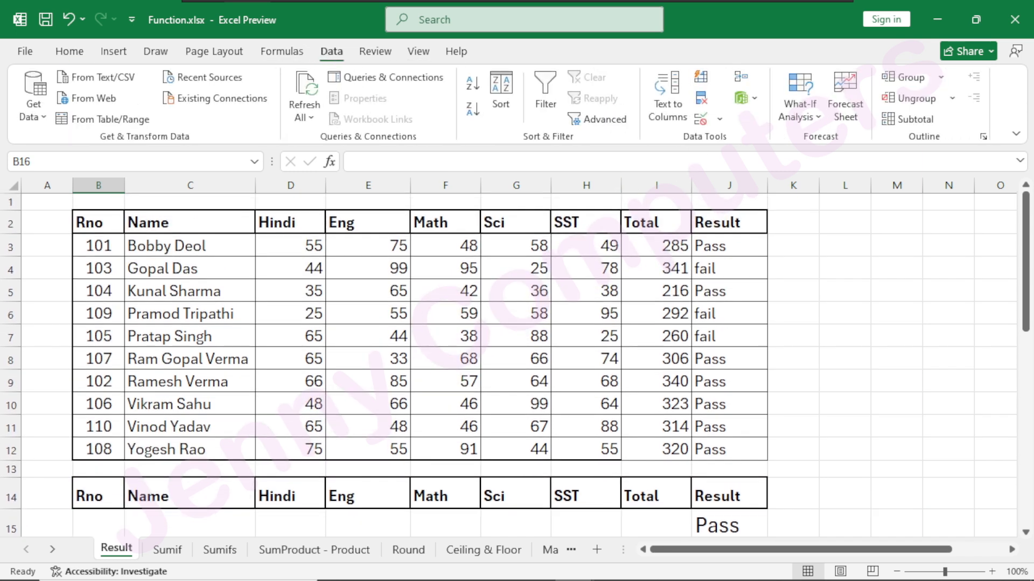
{"action": "left_click", "coordinate": [606, 119]}
{"action": "left_click_drag", "start_coordinate": [422, 90], "coordinate": [462, 206]}
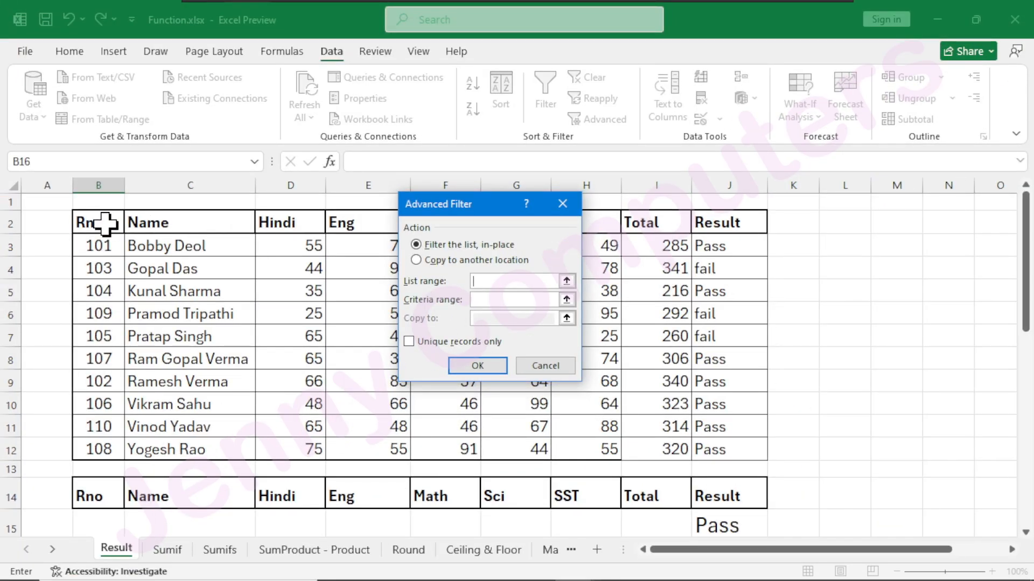
{"action": "left_click_drag", "start_coordinate": [105, 223], "coordinate": [714, 447]}
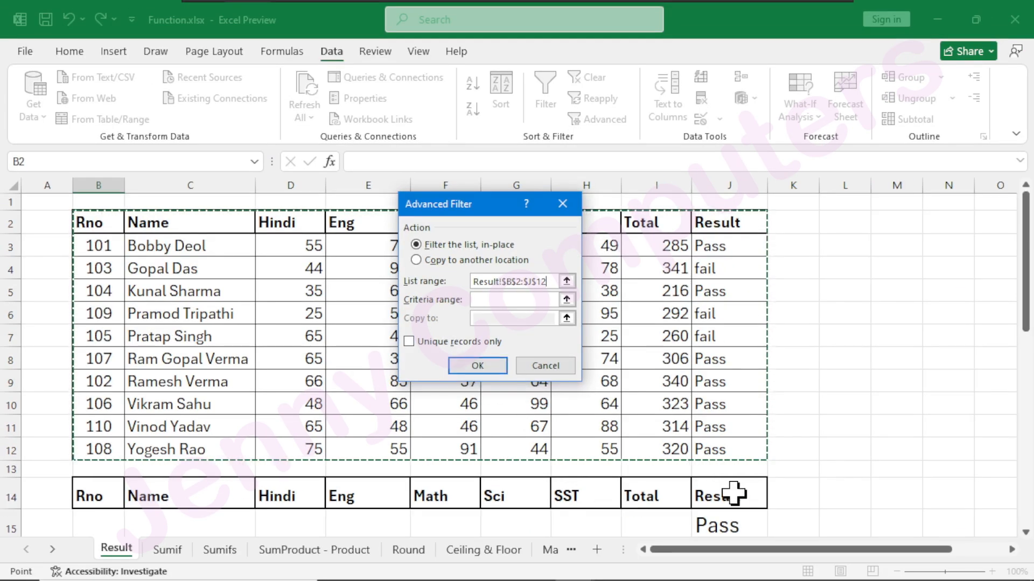
{"action": "left_click", "coordinate": [485, 300]}
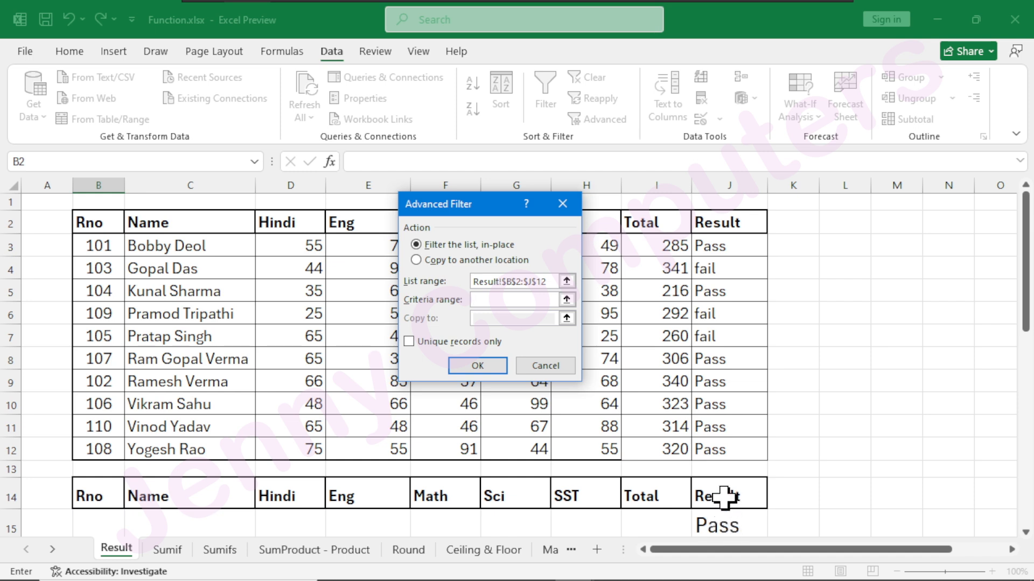
{"action": "left_click_drag", "start_coordinate": [719, 492], "coordinate": [727, 531]}
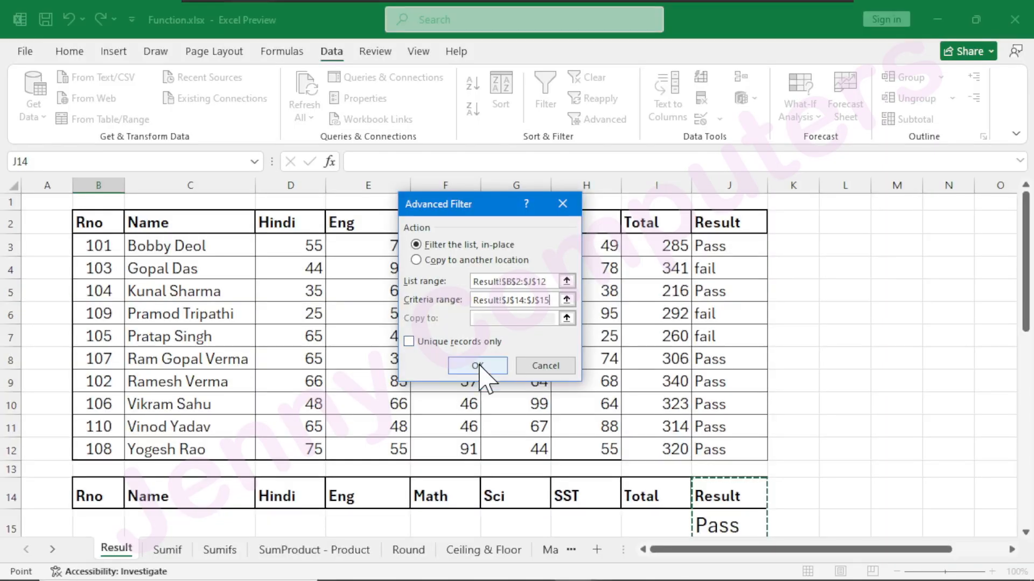
{"action": "left_click", "coordinate": [524, 372]}
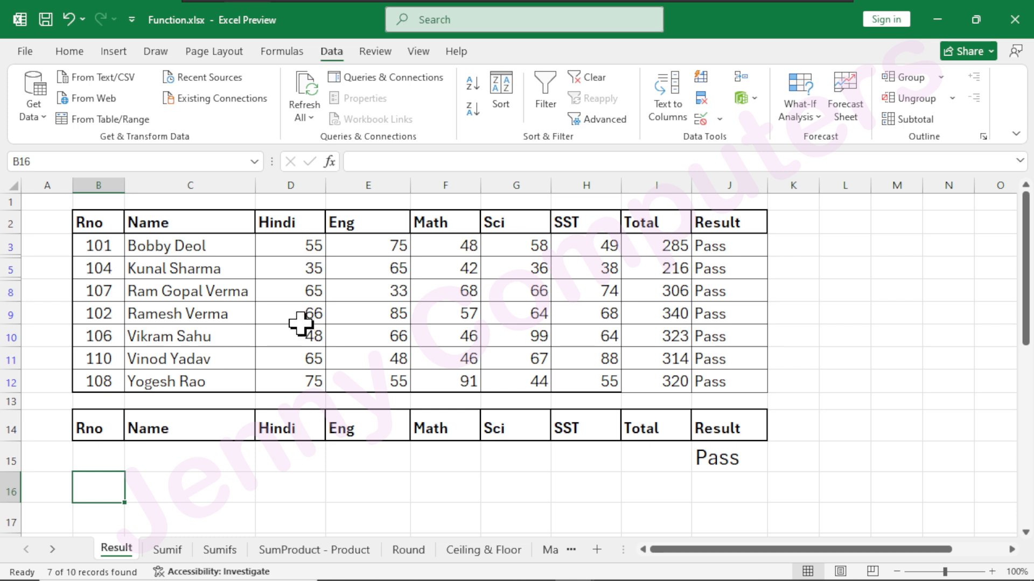
Undo the in-place advanced filter and try to turn on Filter from the empty cell B16.
{"action": "scroll", "coordinate": [301, 323], "scroll_direction": "down", "scroll_amount": 1}
{"action": "key", "text": "ctrl+z"}
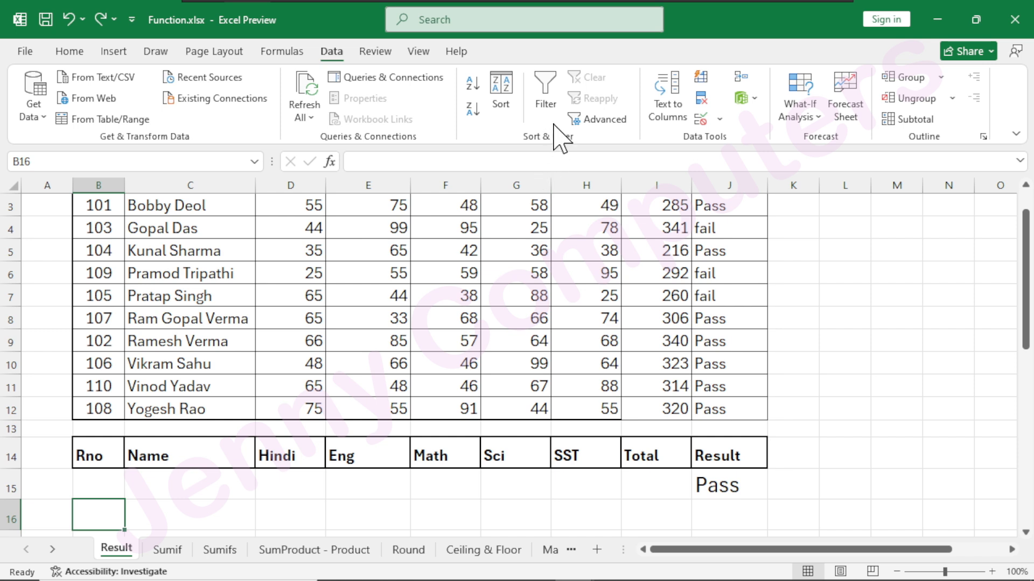
{"action": "left_click", "coordinate": [541, 89]}
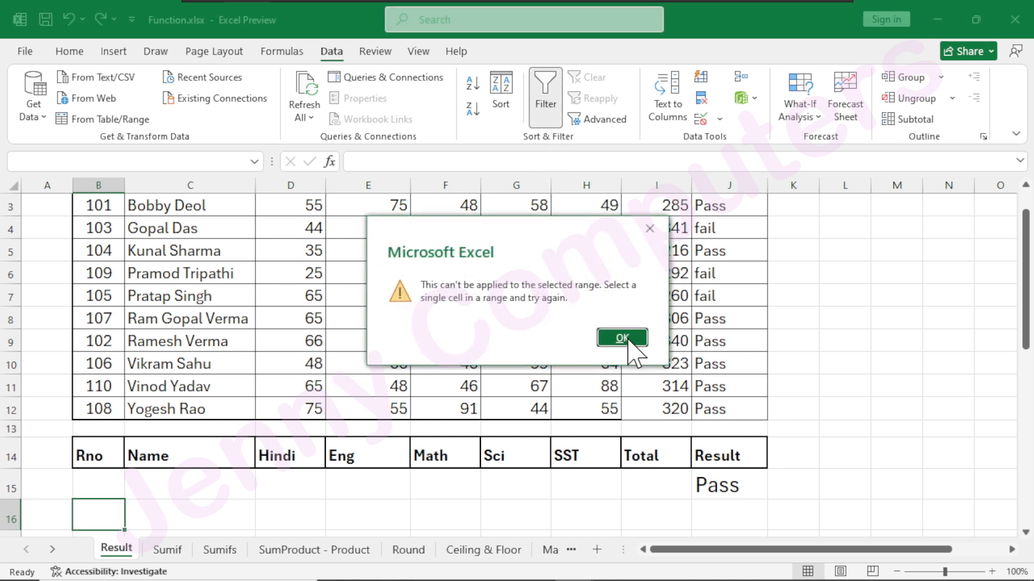
{"action": "left_click", "coordinate": [627, 344]}
Set up an Advanced Filter that copies to another location, with list range B2:J12 and criteria range J14:J15.
{"action": "left_click", "coordinate": [203, 258]}
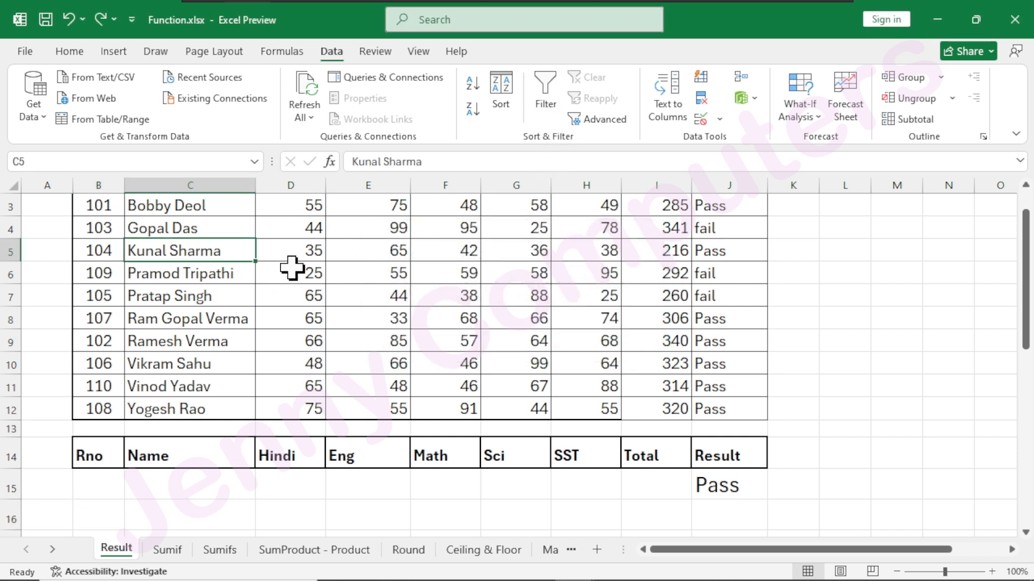
{"action": "left_click", "coordinate": [604, 120]}
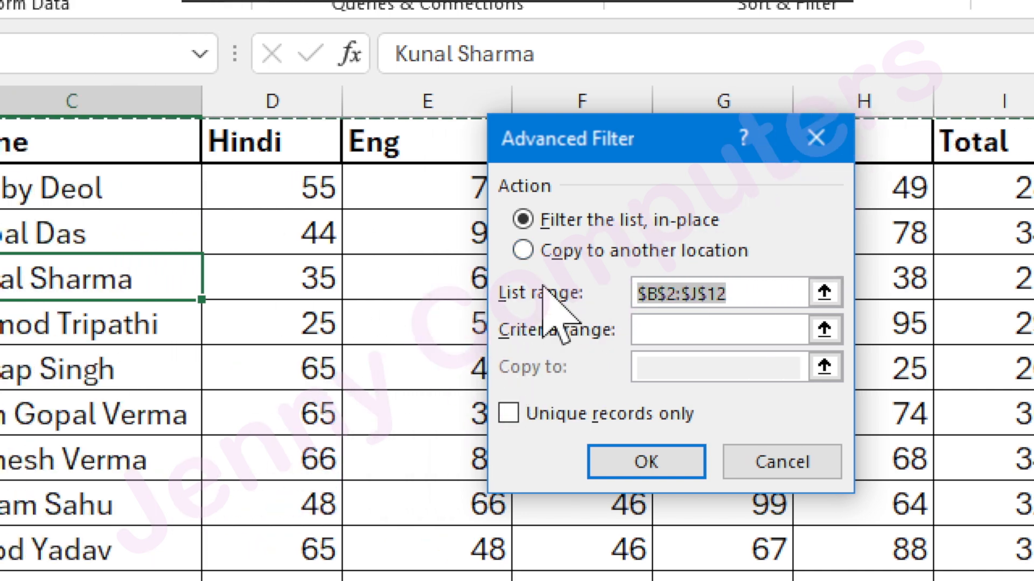
{"action": "left_click", "coordinate": [526, 250]}
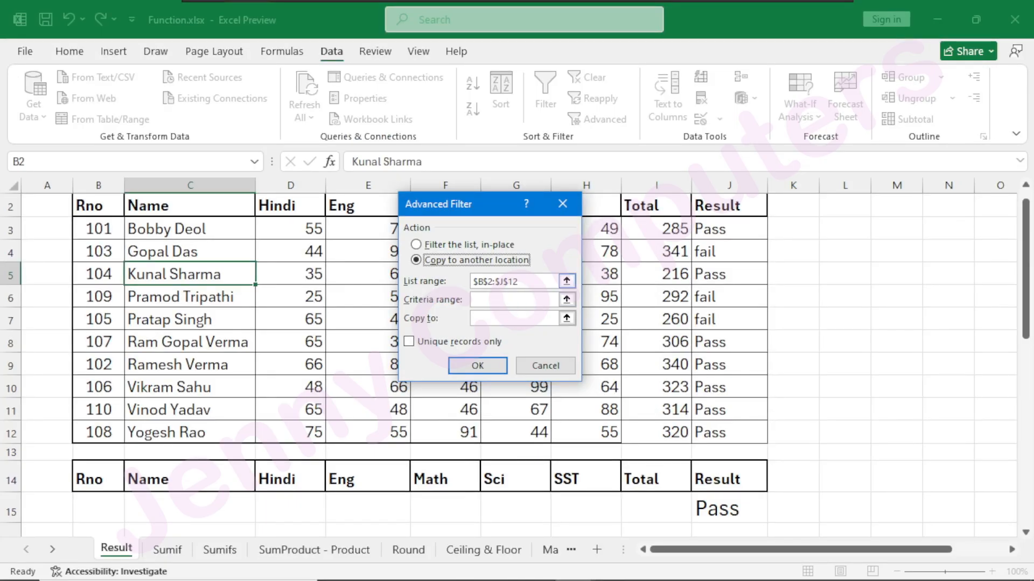
{"action": "left_click", "coordinate": [540, 282]}
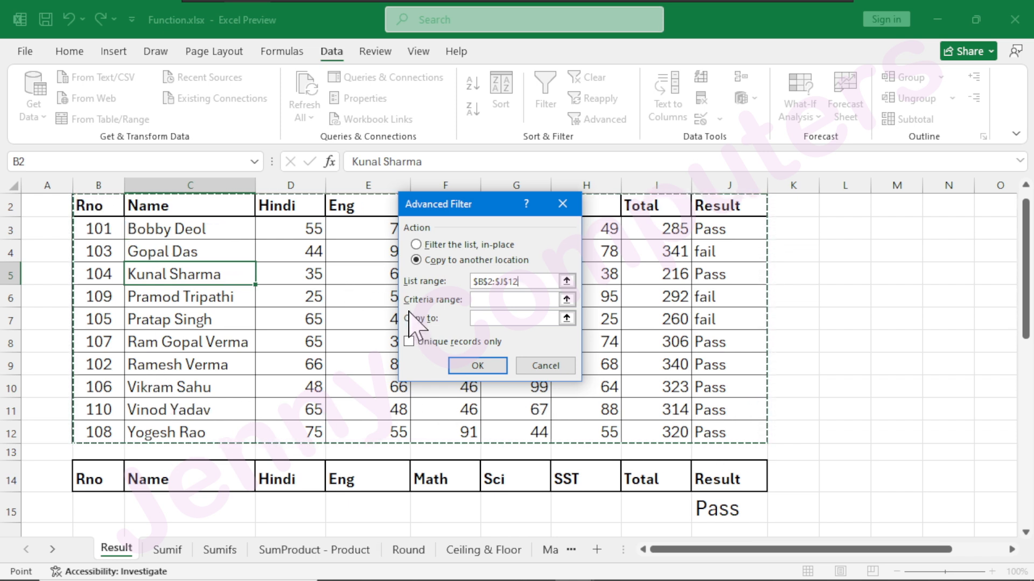
{"action": "key", "text": "Tab"}
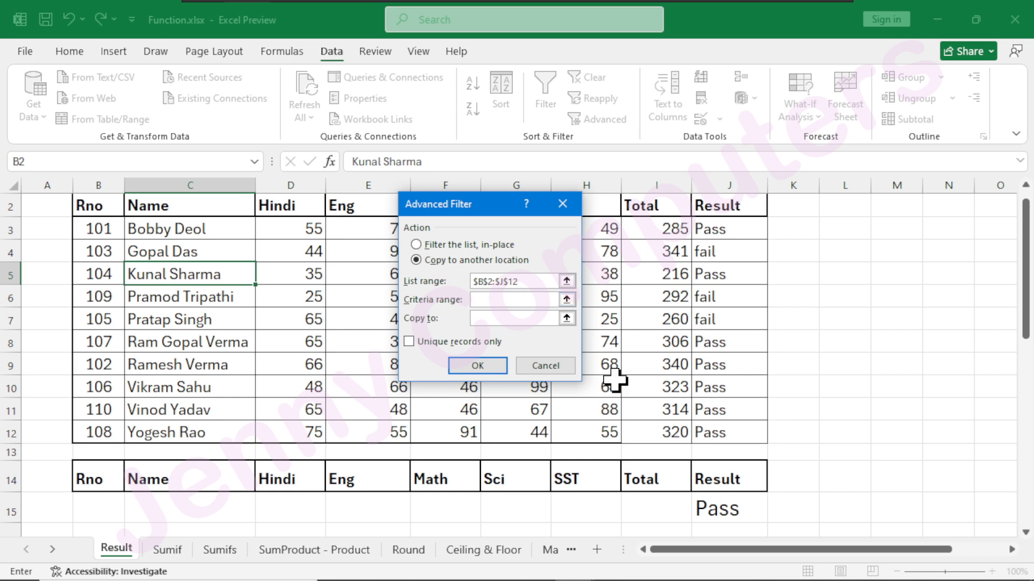
{"action": "left_click_drag", "start_coordinate": [713, 474], "coordinate": [728, 511]}
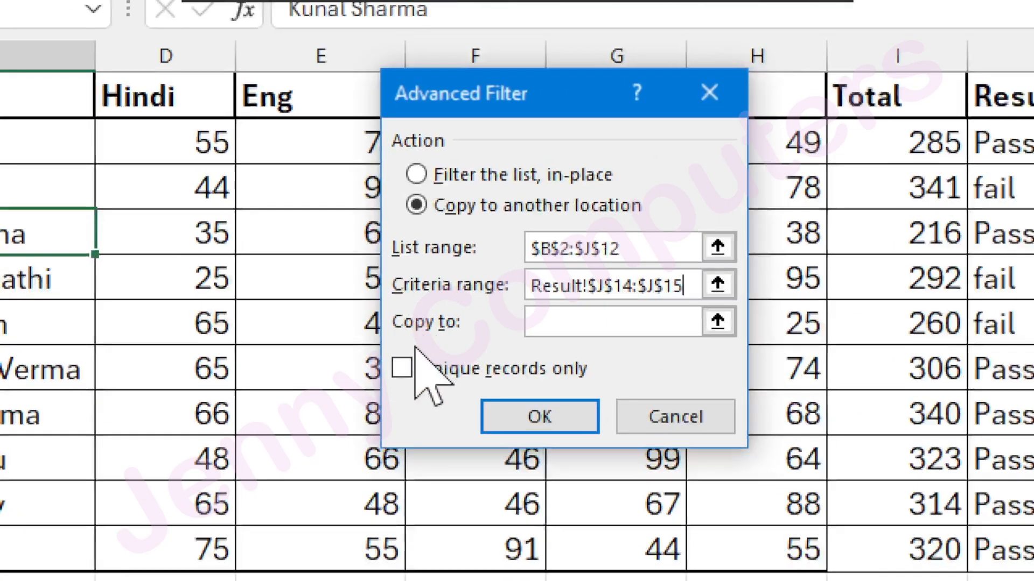
Set B16 as the Advanced Filter's copy destination, run it, and review the extracted records below the criteria.
{"action": "left_click", "coordinate": [536, 333]}
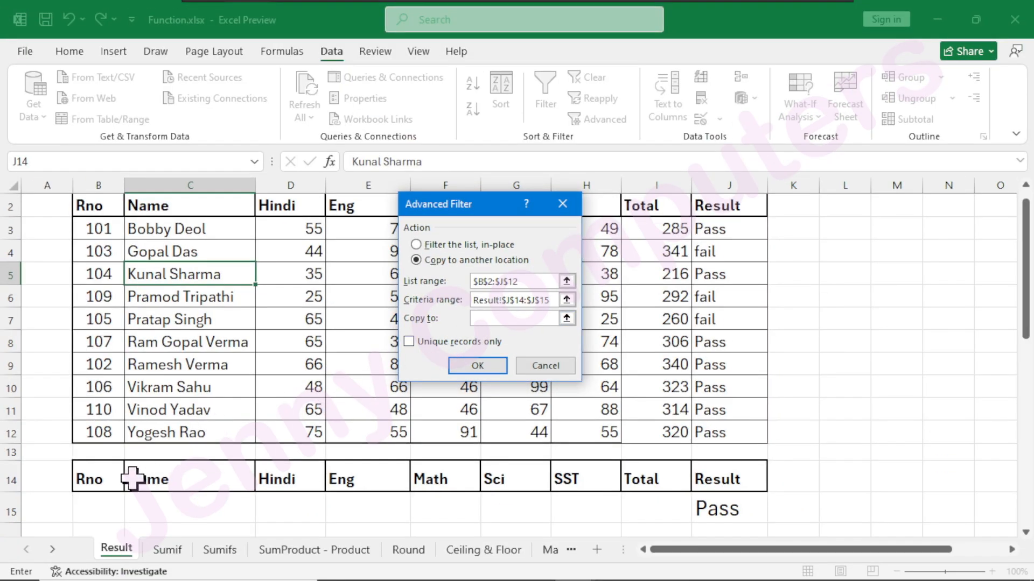
{"action": "scroll", "coordinate": [132, 478], "scroll_direction": "down", "scroll_amount": 2}
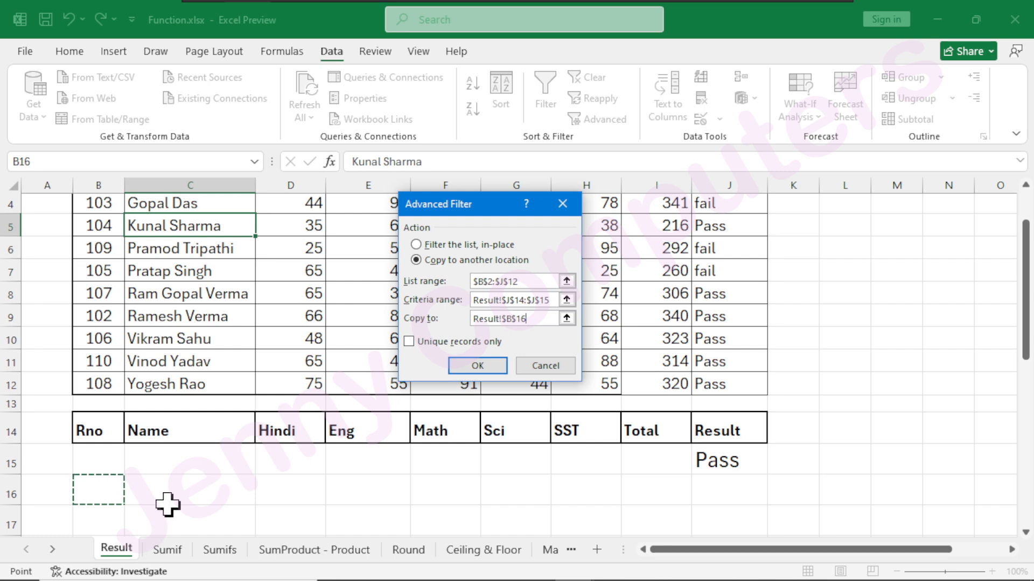
{"action": "left_click", "coordinate": [474, 366]}
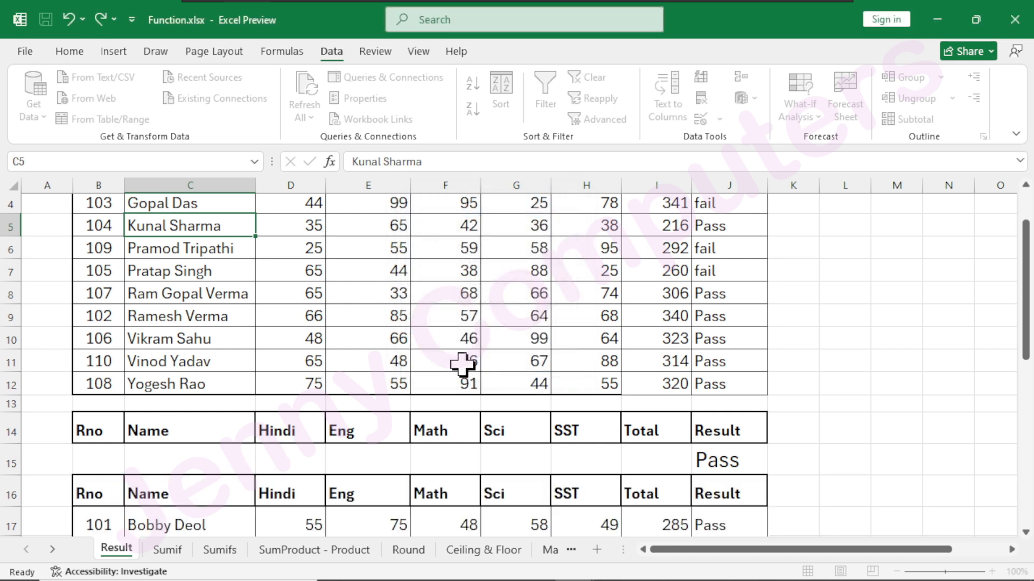
{"action": "scroll", "coordinate": [473, 372], "scroll_direction": "down", "scroll_amount": 1}
{"action": "scroll", "coordinate": [473, 372], "scroll_direction": "down", "scroll_amount": 2}
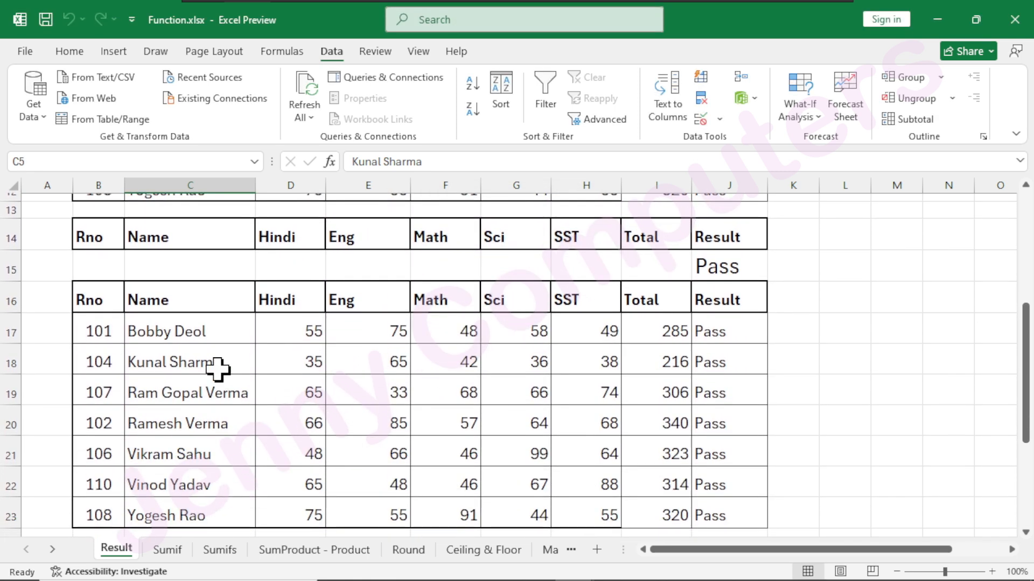
{"action": "scroll", "coordinate": [485, 473], "scroll_direction": "down", "scroll_amount": 2}
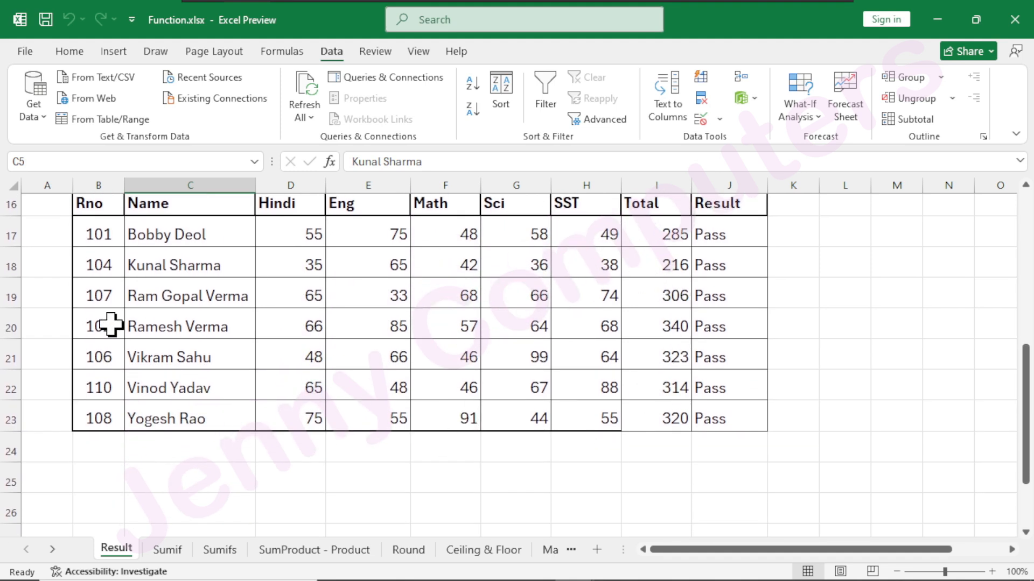
{"action": "scroll", "coordinate": [111, 324], "scroll_direction": "up", "scroll_amount": 1}
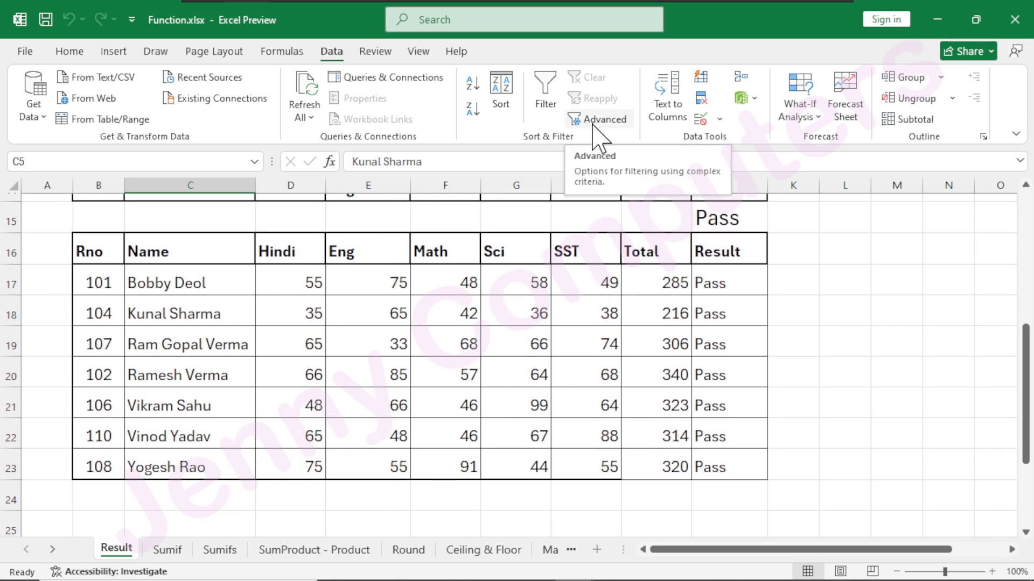
{"action": "left_click", "coordinate": [593, 126]}
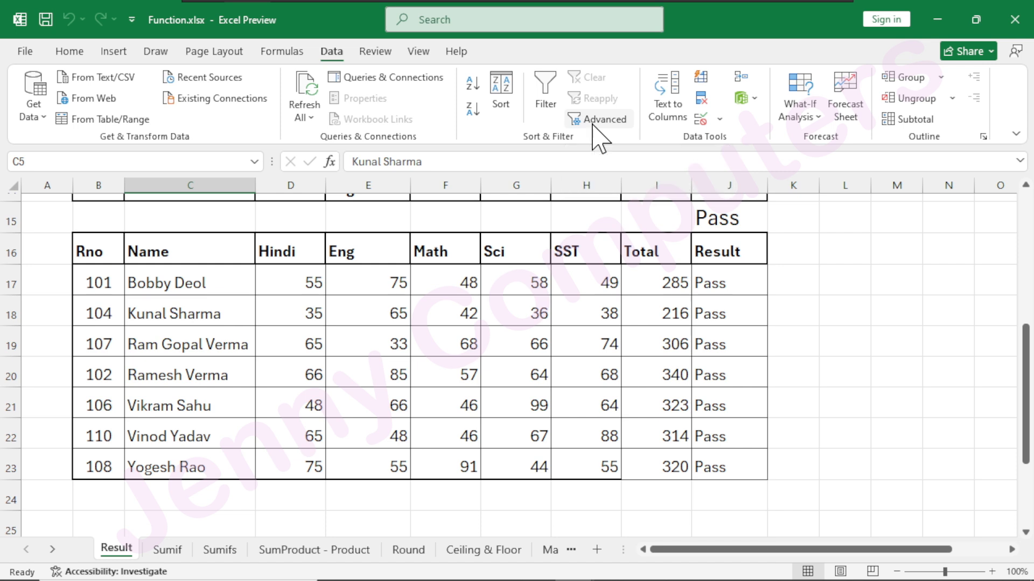
{"action": "left_click", "coordinate": [860, 291]}
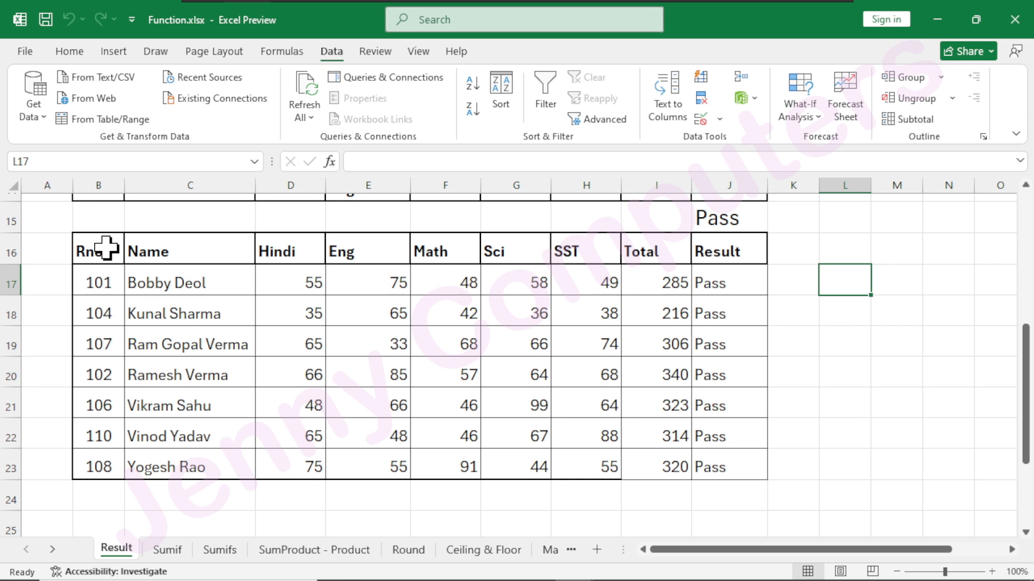
Delete rows 16 to 25, which hold the extracted Pass records.
{"action": "scroll", "coordinate": [180, 256], "scroll_direction": "up", "scroll_amount": 2}
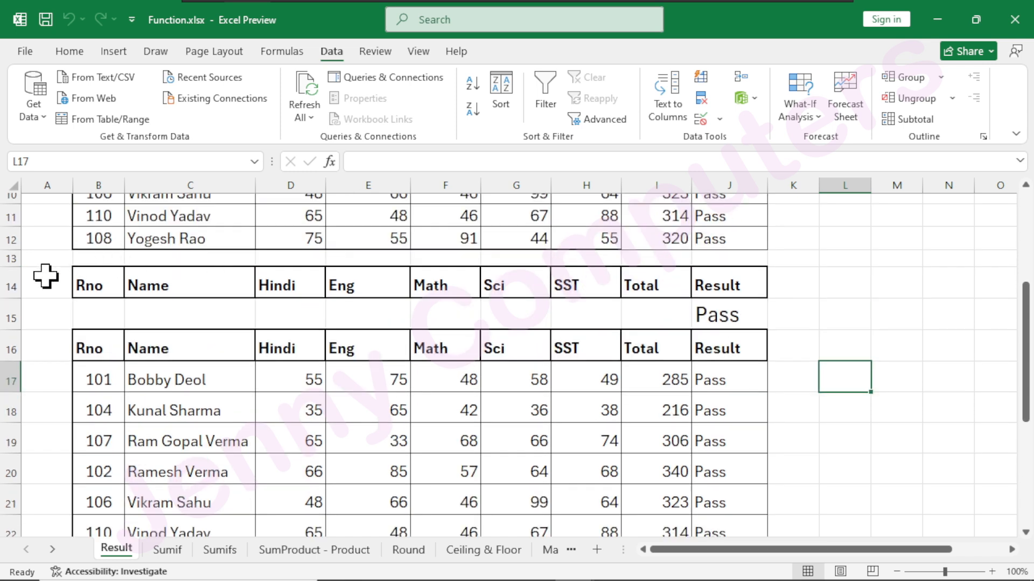
{"action": "left_click_drag", "start_coordinate": [8, 281], "coordinate": [39, 444]}
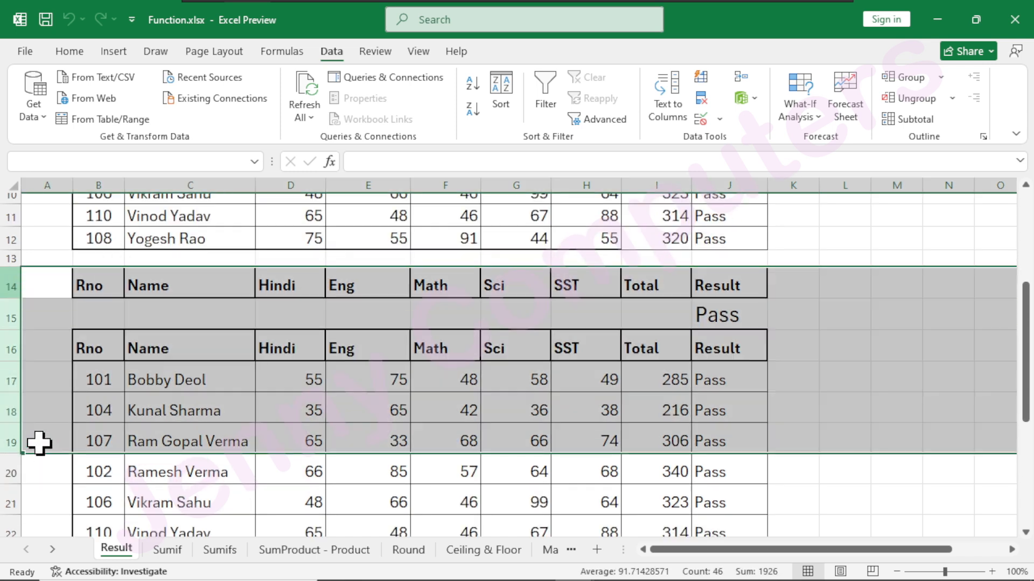
{"action": "left_click", "coordinate": [86, 353]}
{"action": "left_click_drag", "start_coordinate": [9, 347], "coordinate": [67, 573]}
{"action": "right_click", "coordinate": [58, 334]}
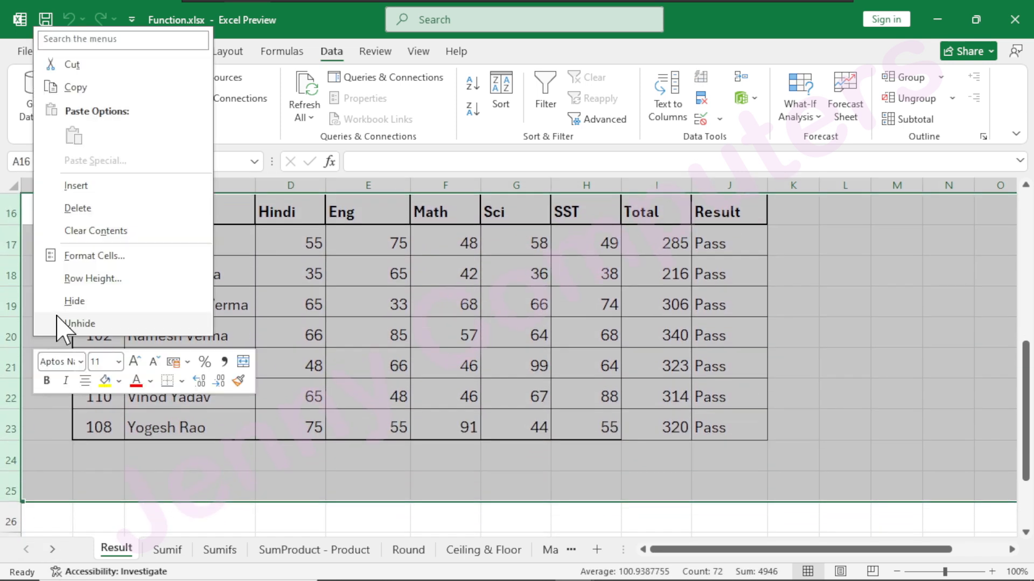
{"action": "left_click", "coordinate": [91, 209]}
{"action": "scroll", "coordinate": [404, 342], "scroll_direction": "up", "scroll_amount": 4}
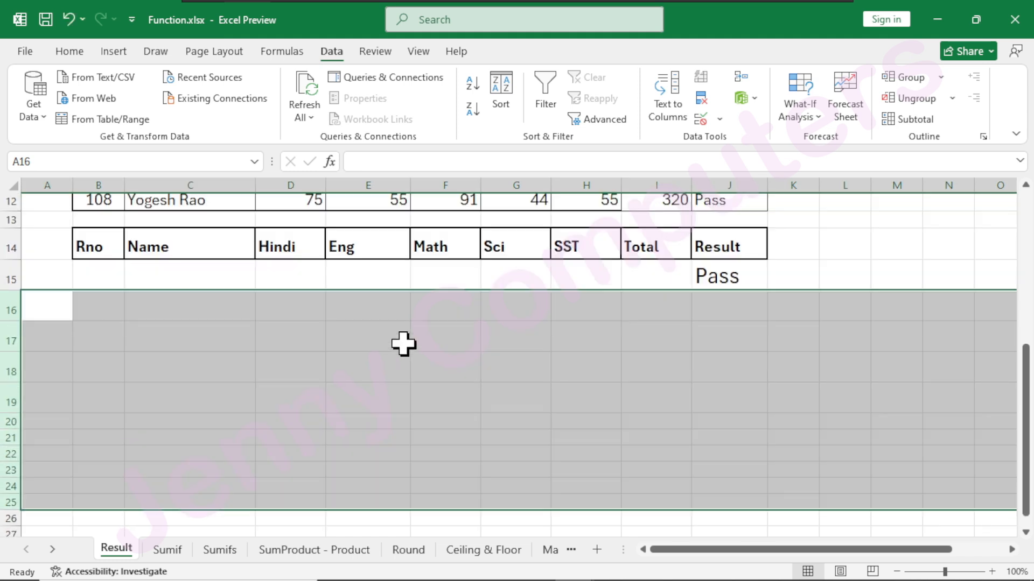
Start a FILTER formula in B17 with the marks table B2:J12 as its array.
{"action": "left_click", "coordinate": [96, 479]}
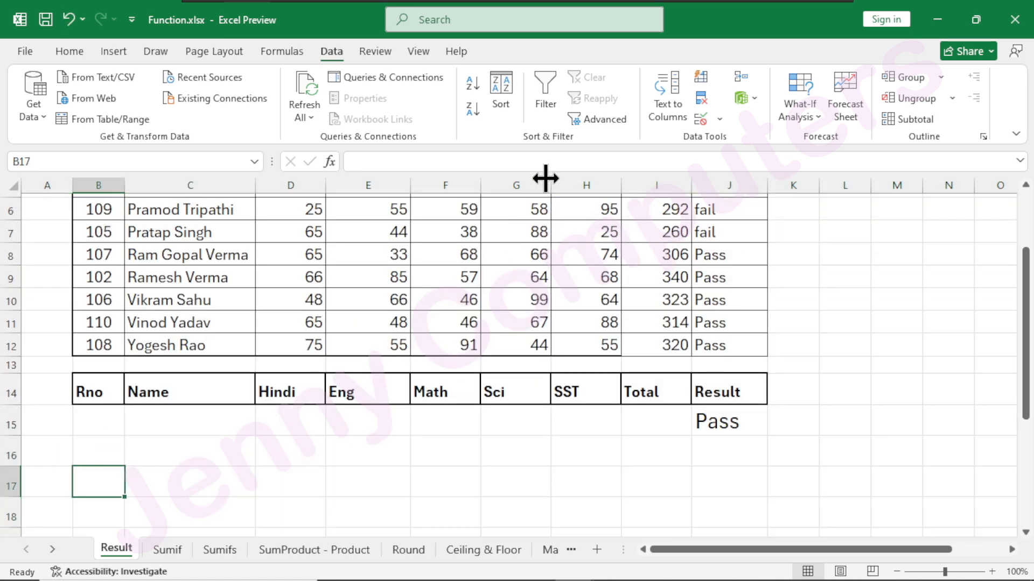
{"action": "type", "text": "=fil"}
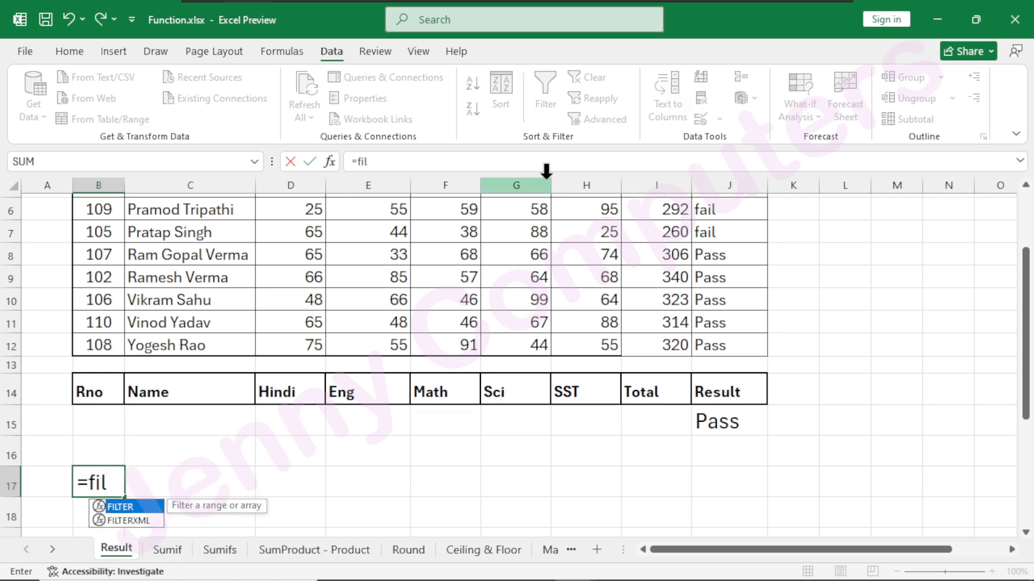
{"action": "key", "text": "Tab"}
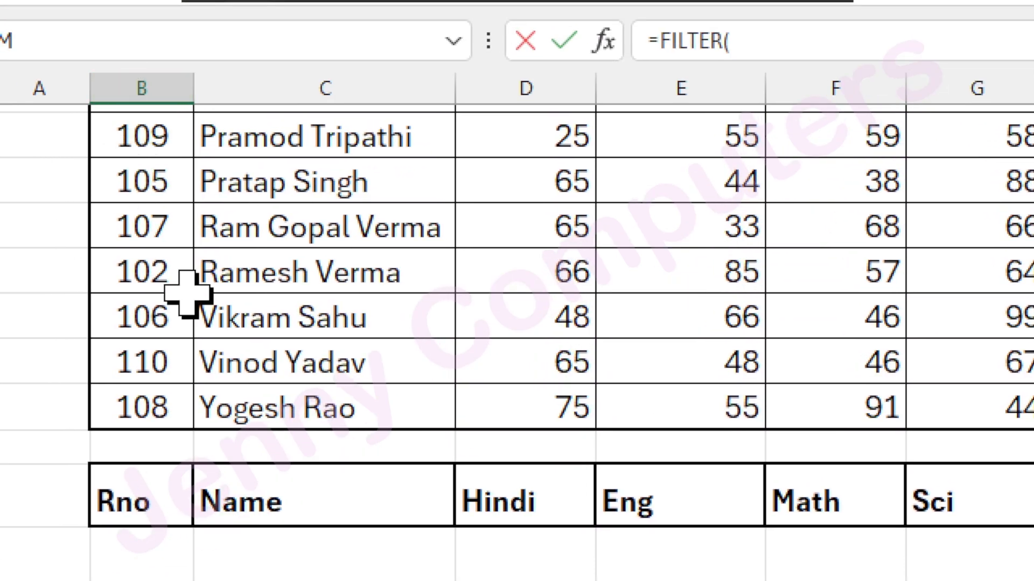
{"action": "scroll", "coordinate": [137, 184], "scroll_direction": "up", "scroll_amount": 2}
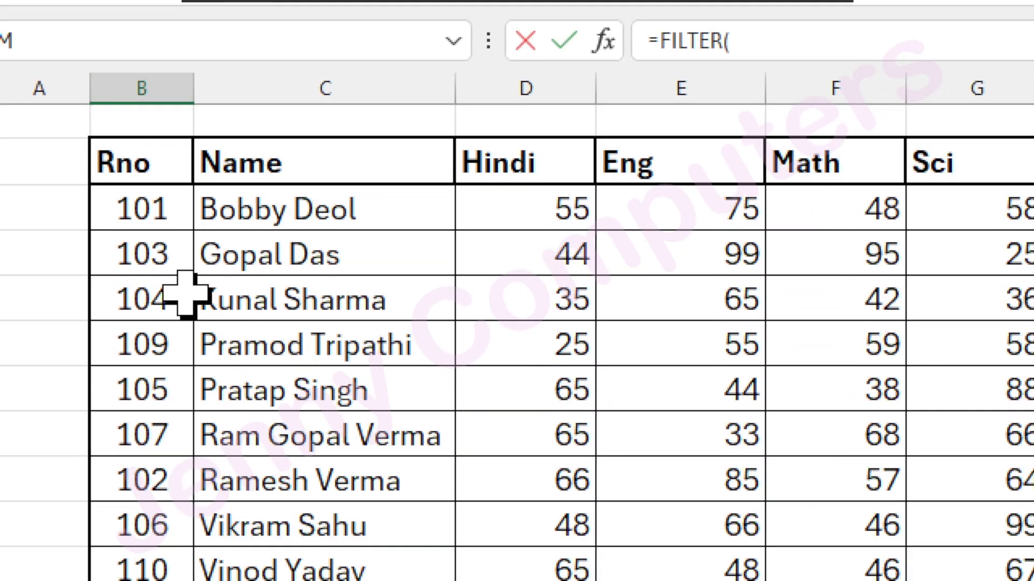
{"action": "left_click_drag", "start_coordinate": [128, 156], "coordinate": [957, 568]}
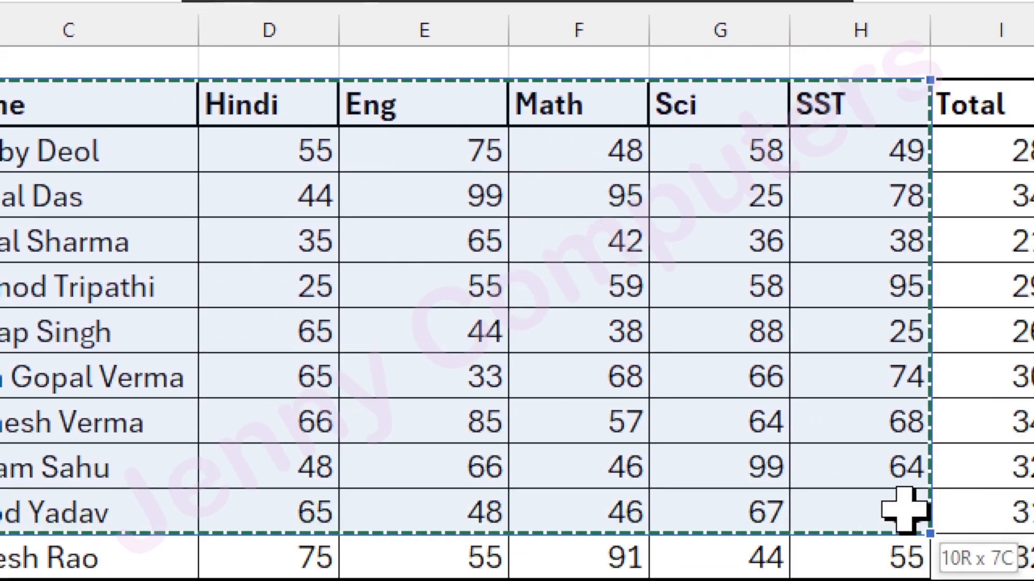
{"action": "mouse_move", "coordinate": [905, 509]}
{"action": "left_mouse_down"}
{"action": "mouse_move", "coordinate": [919, 512]}
{"action": "mouse_move", "coordinate": [900, 492]}
{"action": "mouse_move", "coordinate": [900, 508]}
{"action": "mouse_move", "coordinate": [894, 502]}
{"action": "left_mouse_up"}
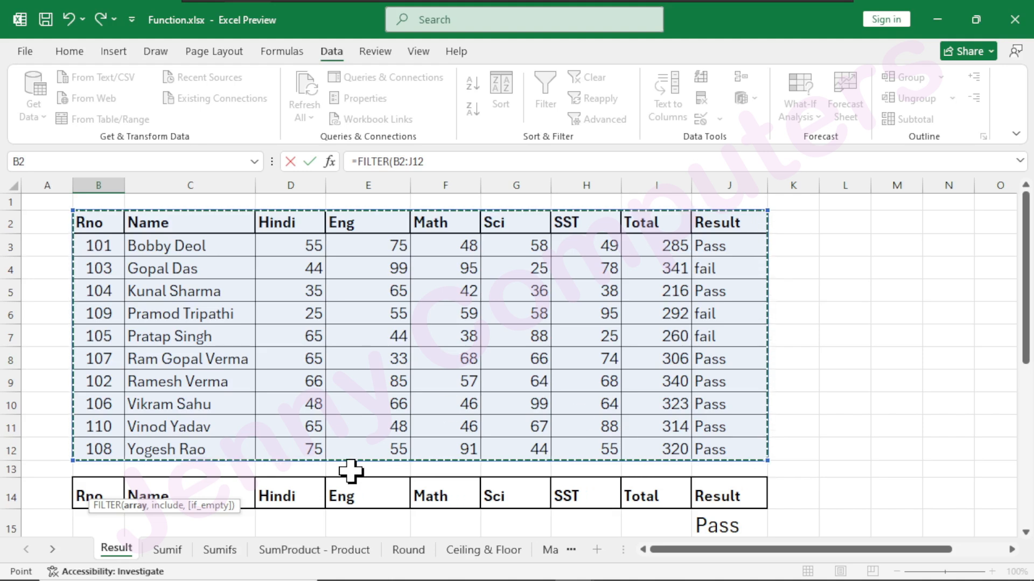
Make the FILTER array B2:J124 and add the absolute Result column range $J$2:$J$12 as the include argument.
{"action": "scroll", "coordinate": [99, 479], "scroll_direction": "down", "scroll_amount": 3}
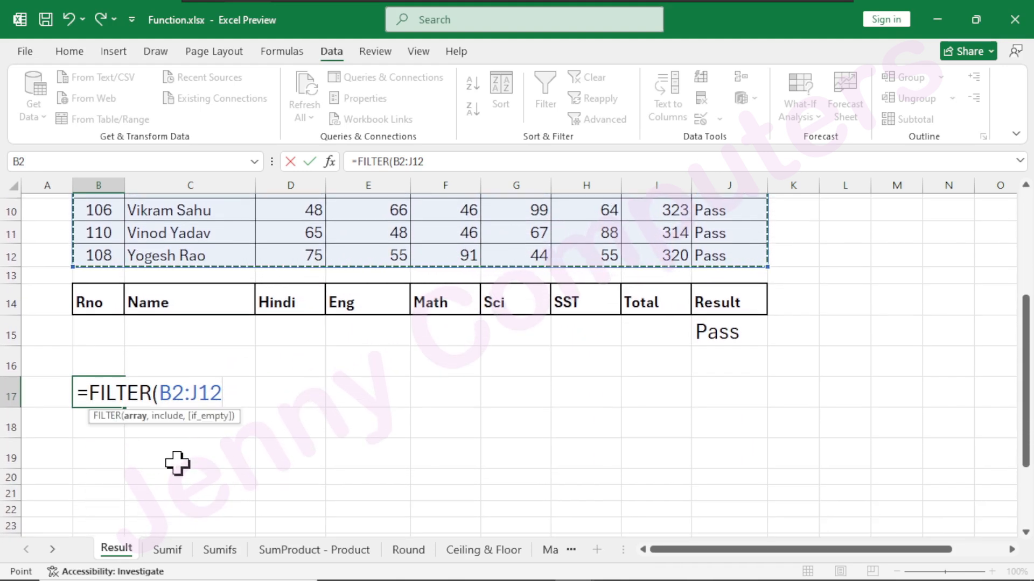
{"action": "type", "text": "4,"}
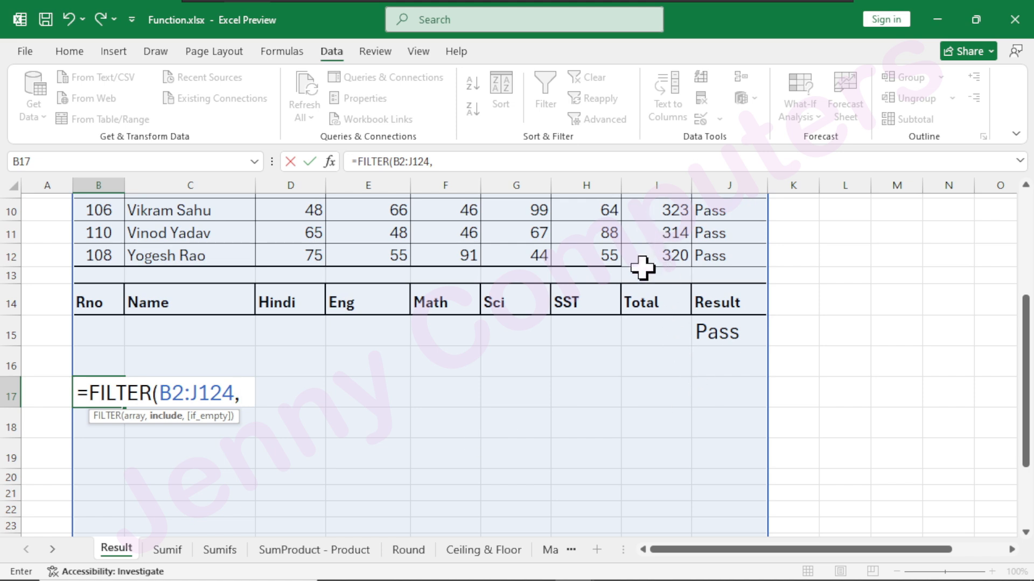
{"action": "scroll", "coordinate": [642, 280], "scroll_direction": "up", "scroll_amount": 3}
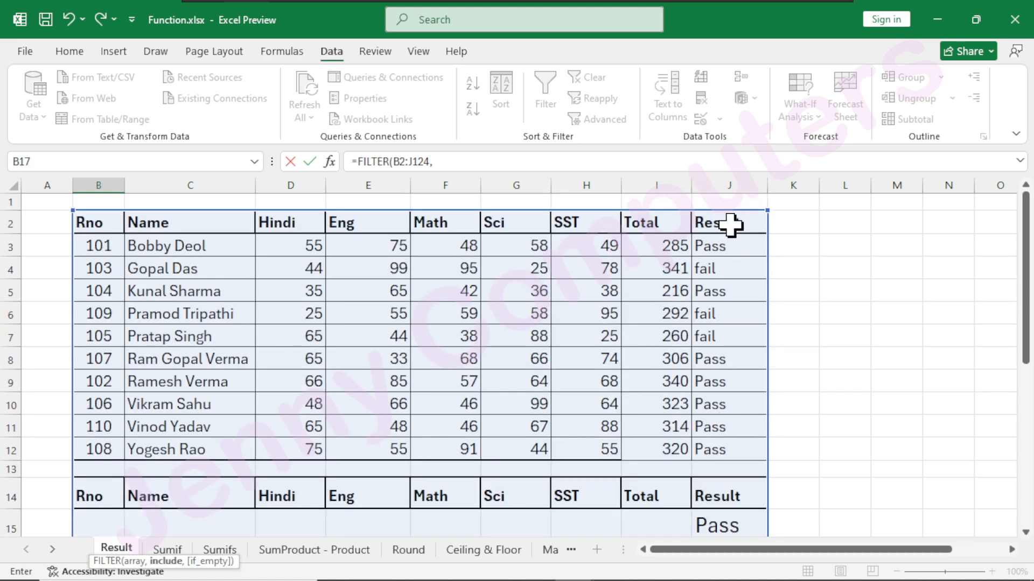
{"action": "left_click_drag", "start_coordinate": [730, 222], "coordinate": [733, 447]}
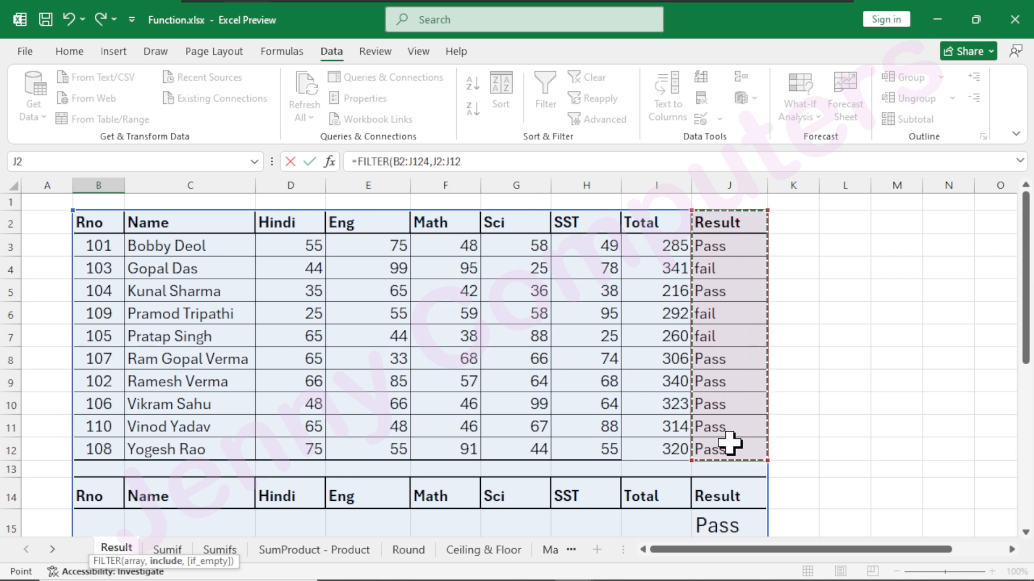
{"action": "scroll", "coordinate": [261, 476], "scroll_direction": "down", "scroll_amount": 3}
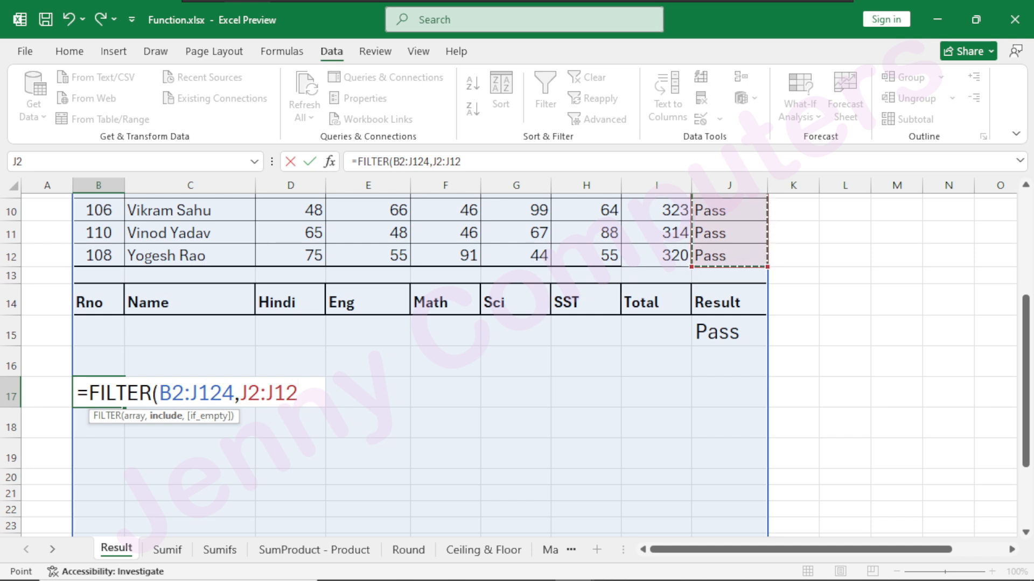
{"action": "key", "text": "F4"}
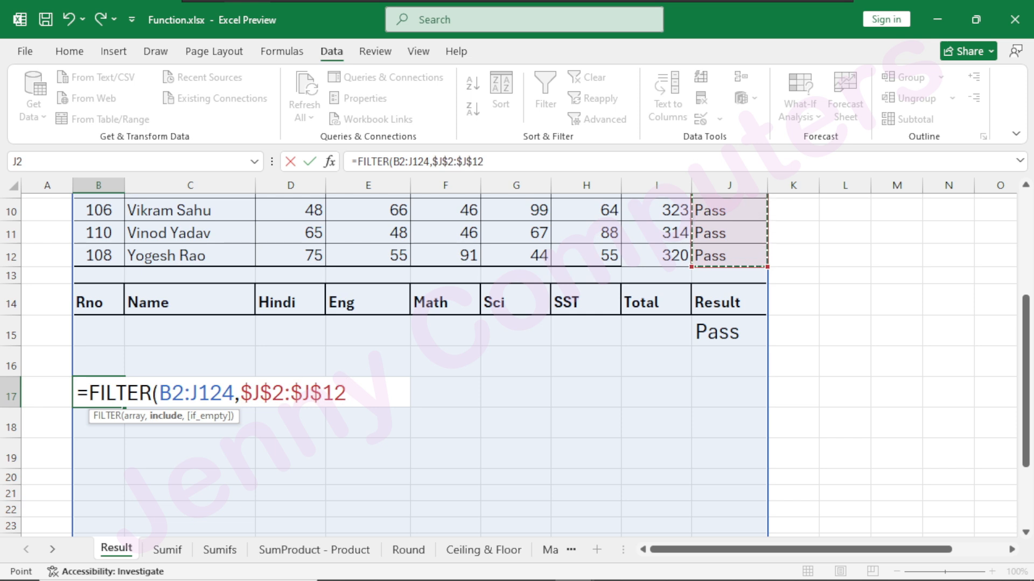
Complete the include condition as equal to J15, enter the FILTER formula, and reselect B17.
{"action": "type", "text": "="}
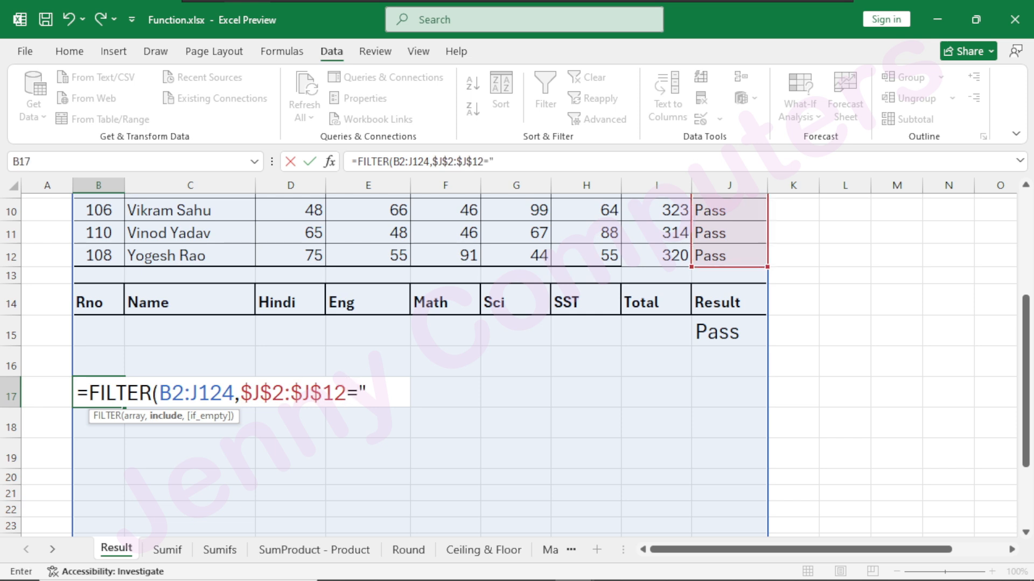
{"action": "type", "text": "\"P{ass"}
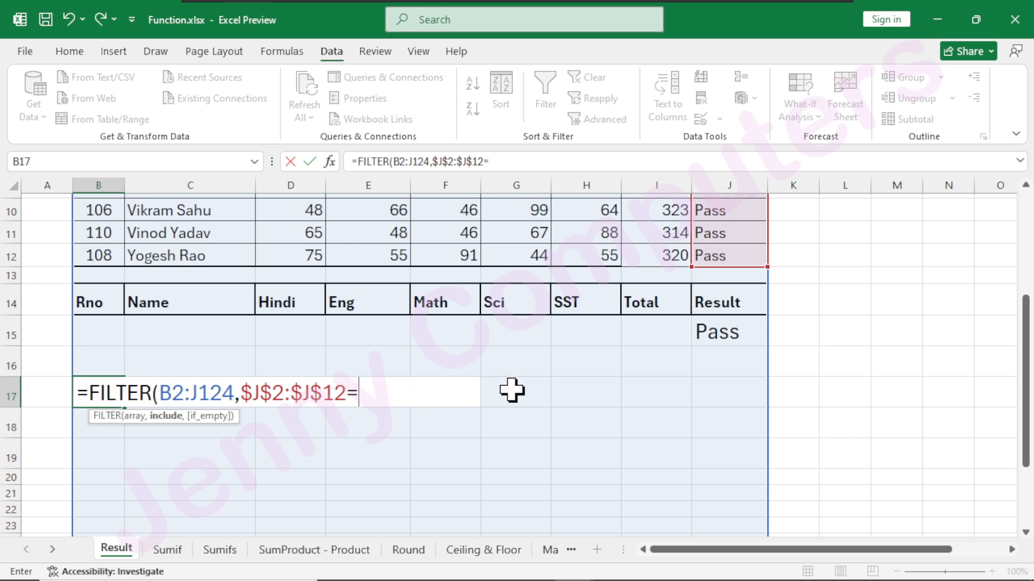
{"action": "left_click", "coordinate": [710, 331]}
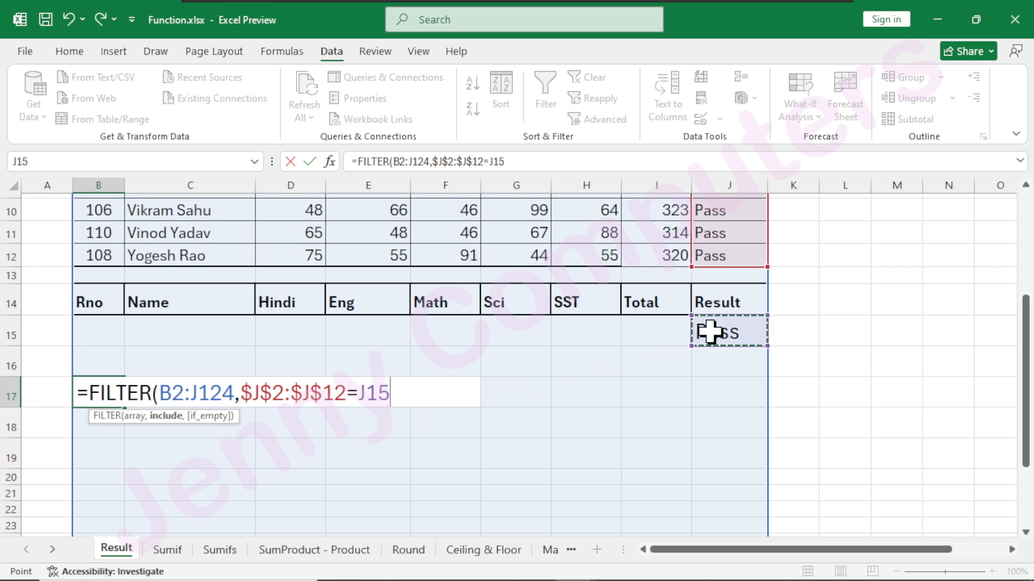
{"action": "type", "text": ")"}
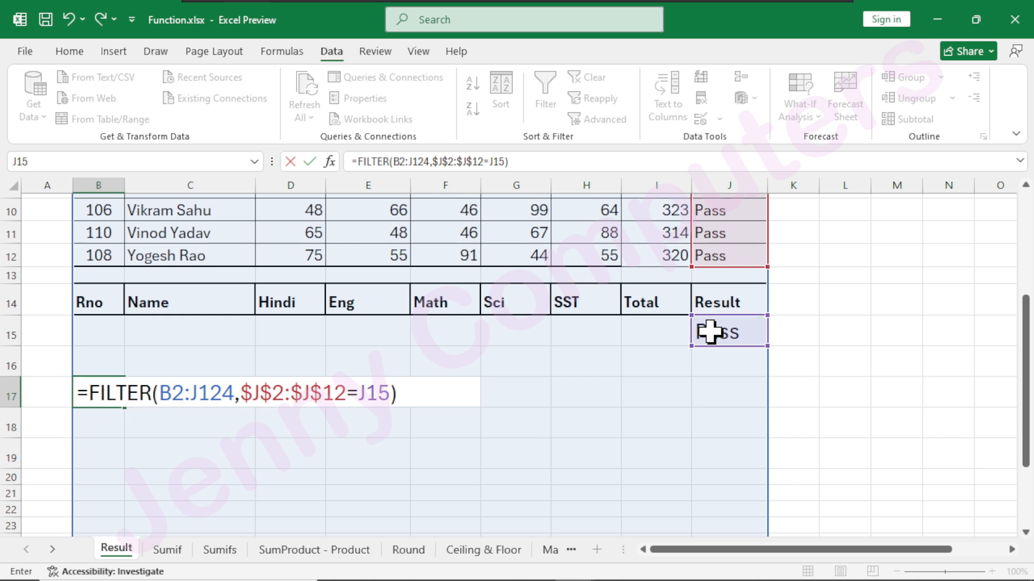
{"action": "key", "text": "Return"}
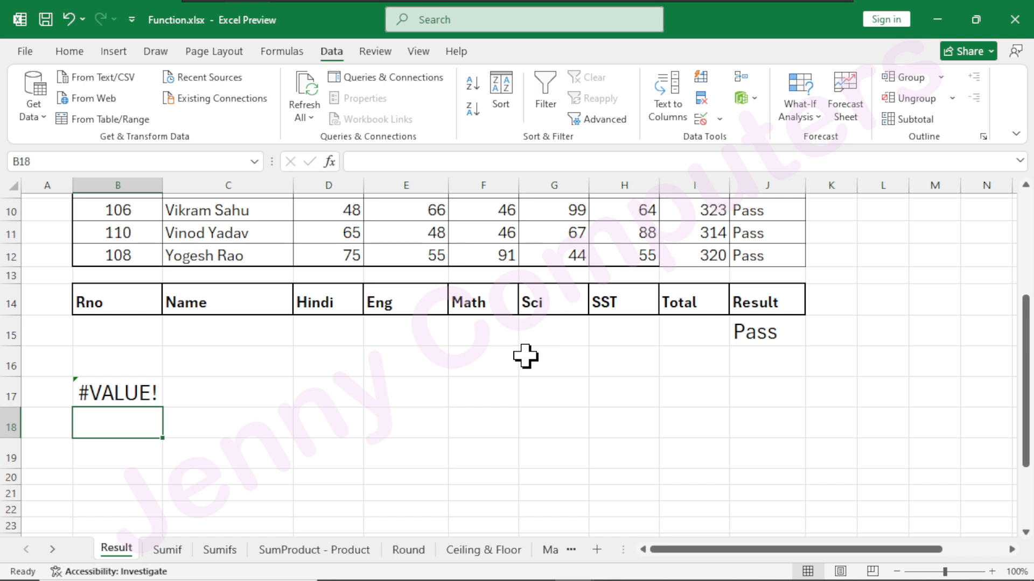
{"action": "key", "text": "Up"}
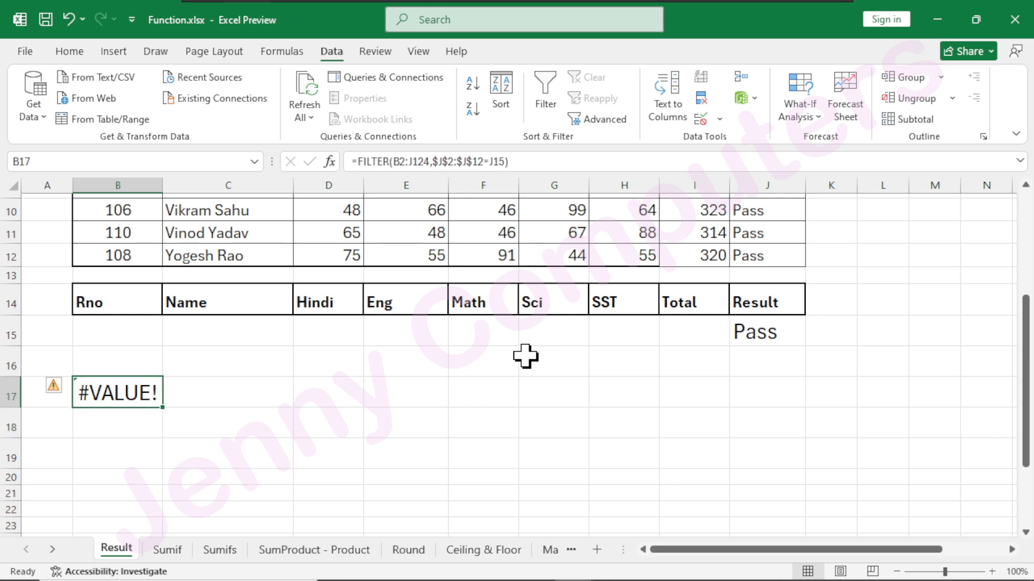
Edit the FILTER formula in B17, replacing its array argument with the marks table range B2:J12.
{"action": "double_click", "coordinate": [89, 392]}
{"action": "key", "text": "Right"}
{"action": "key", "text": "Right"}
{"action": "key", "text": "Right"}
{"action": "key", "text": "Right"}
{"action": "key", "text": "Right"}
{"action": "key", "text": "Right"}
{"action": "key", "text": "Right"}
{"action": "key", "text": "Right"}
{"action": "key", "text": "Right"}
{"action": "key", "text": "Right"}
{"action": "key", "text": "Right"}
{"action": "key", "text": "Right"}
{"action": "key", "text": "Right"}
{"action": "key", "text": "Right"}
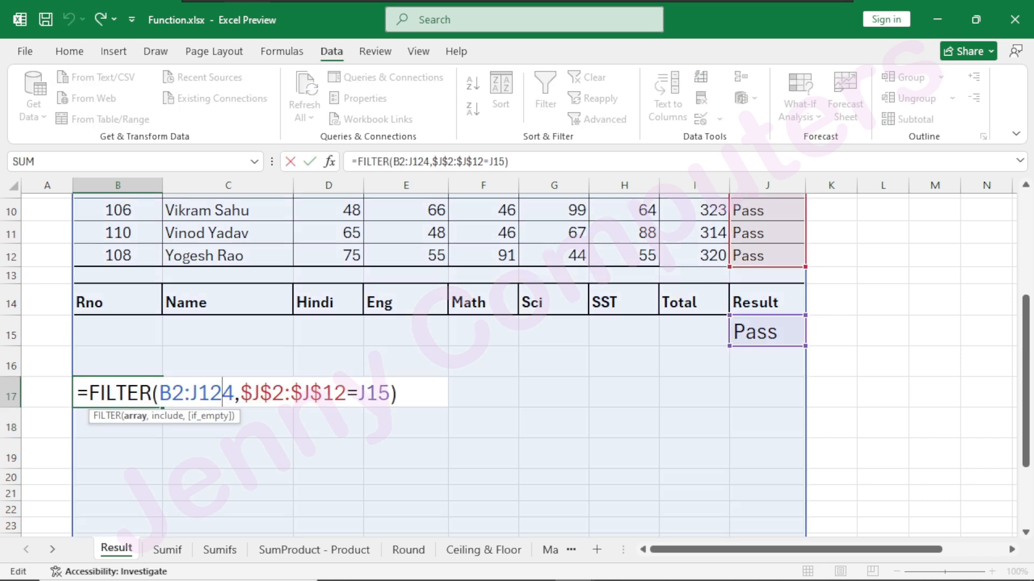
{"action": "key", "text": "BackSpace"}
{"action": "key", "text": "BackSpace"}
{"action": "key", "text": "BackSpace"}
{"action": "key", "text": "BackSpace"}
{"action": "key", "text": "BackSpace"}
{"action": "key", "text": "BackSpace"}
{"action": "key", "text": "BackSpace"}
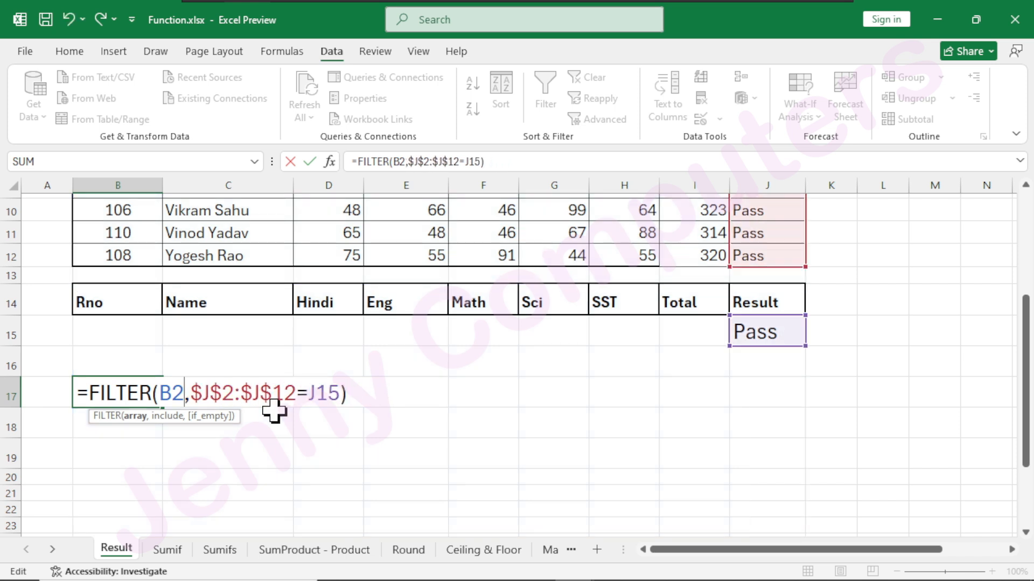
{"action": "scroll", "coordinate": [251, 362], "scroll_direction": "up", "scroll_amount": 3}
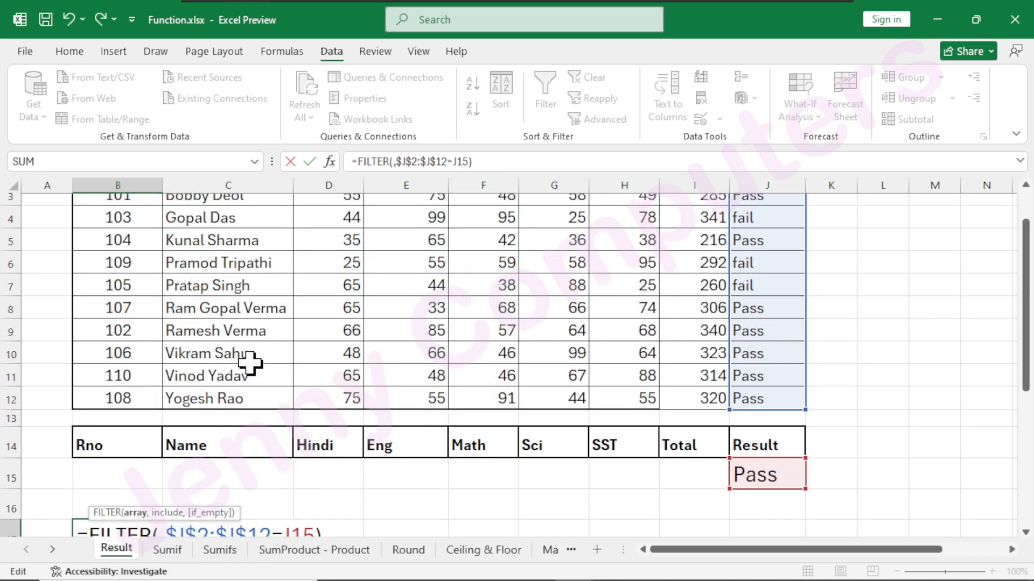
{"action": "left_click_drag", "start_coordinate": [100, 225], "coordinate": [743, 448]}
{"action": "scroll", "coordinate": [219, 434], "scroll_direction": "down", "scroll_amount": 2}
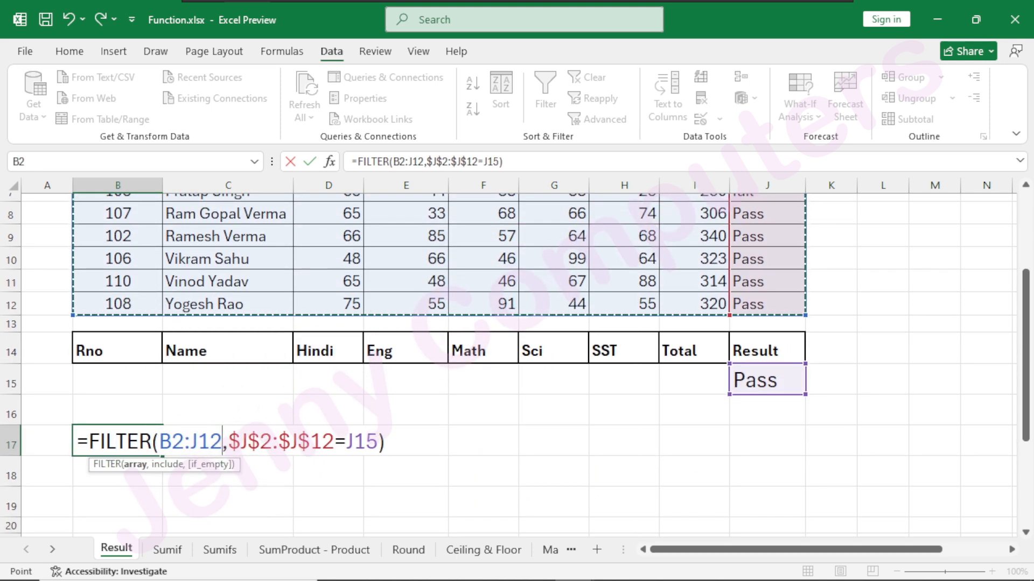
Make the FILTER array reference absolute as $B$2:$J$12, enter the formula, and check the extracted records.
{"action": "double_click", "coordinate": [172, 442]}
{"action": "left_click_drag", "start_coordinate": [184, 443], "coordinate": [221, 443]}
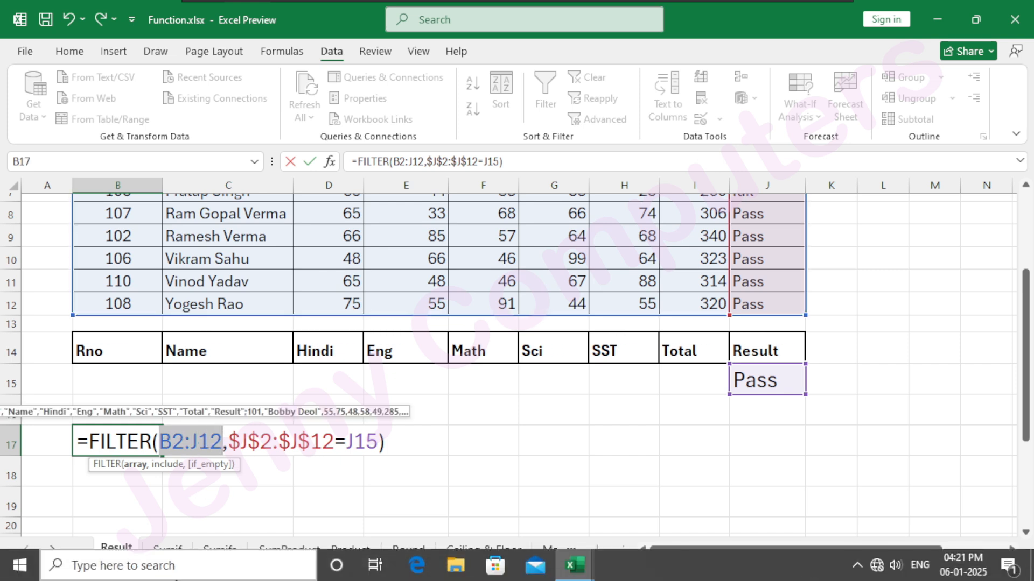
{"action": "double_click", "coordinate": [172, 442]}
{"action": "key", "text": "F4"}
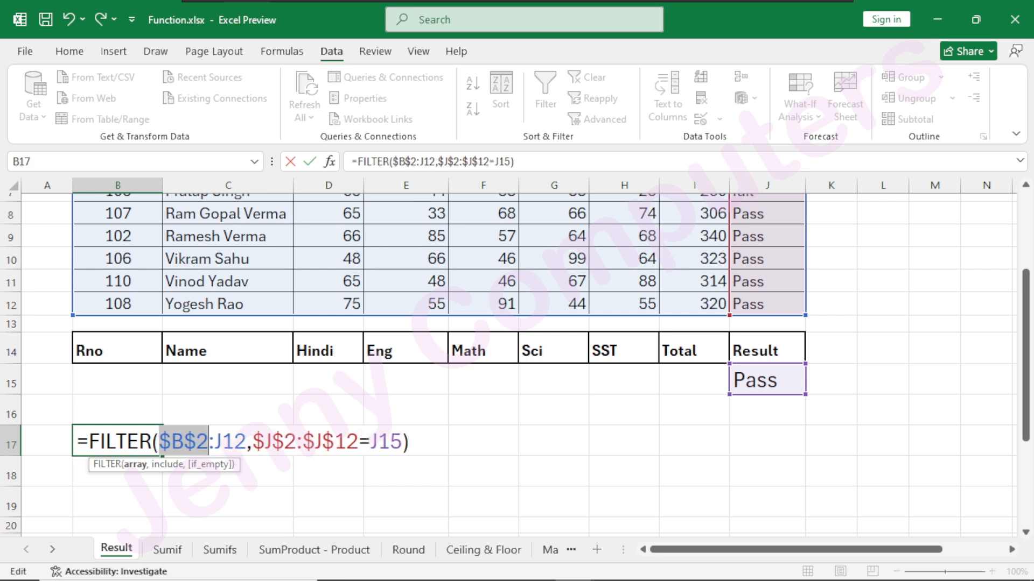
{"action": "double_click", "coordinate": [228, 441]}
{"action": "key", "text": "F4"}
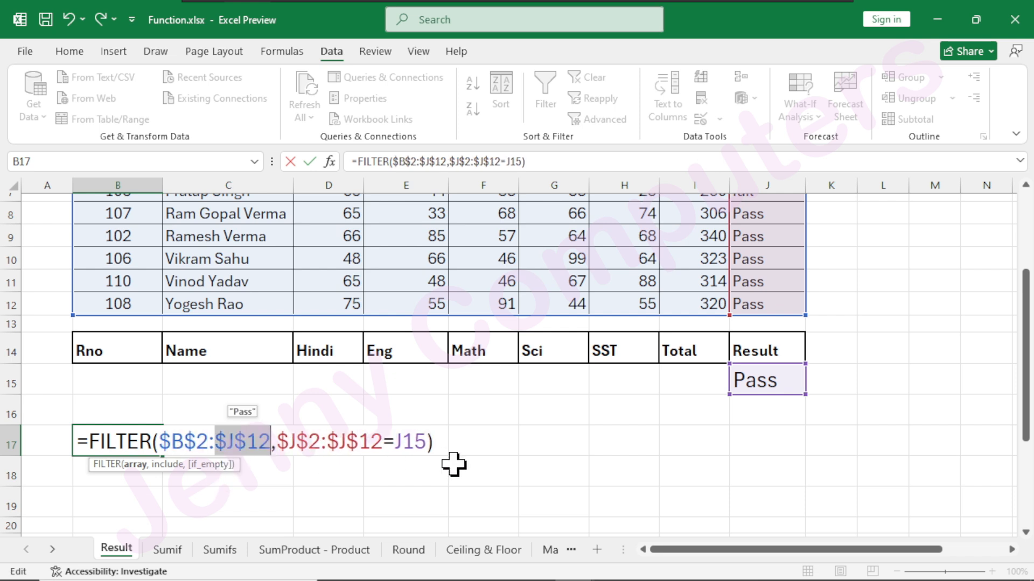
{"action": "key", "text": "Return"}
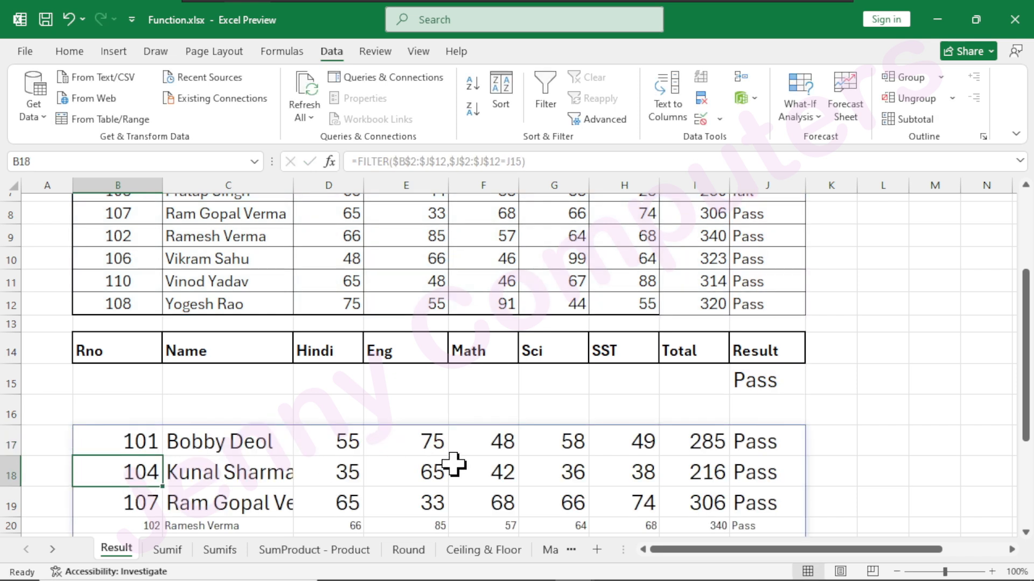
{"action": "scroll", "coordinate": [344, 352], "scroll_direction": "down", "scroll_amount": 1}
{"action": "scroll", "coordinate": [345, 352], "scroll_direction": "down", "scroll_amount": 2}
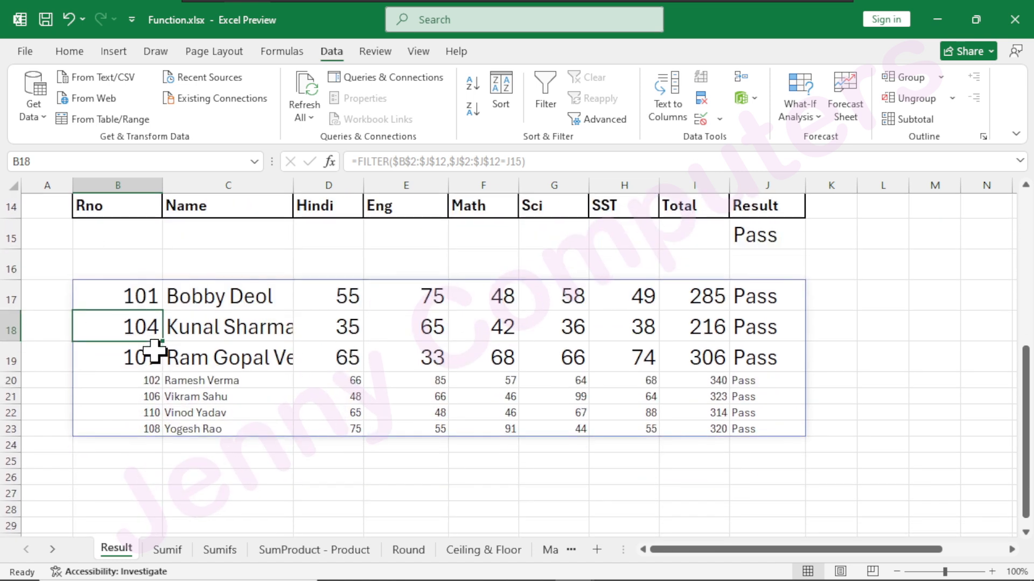
Change the criterion in J15 to Fail.
{"action": "left_click", "coordinate": [789, 231]}
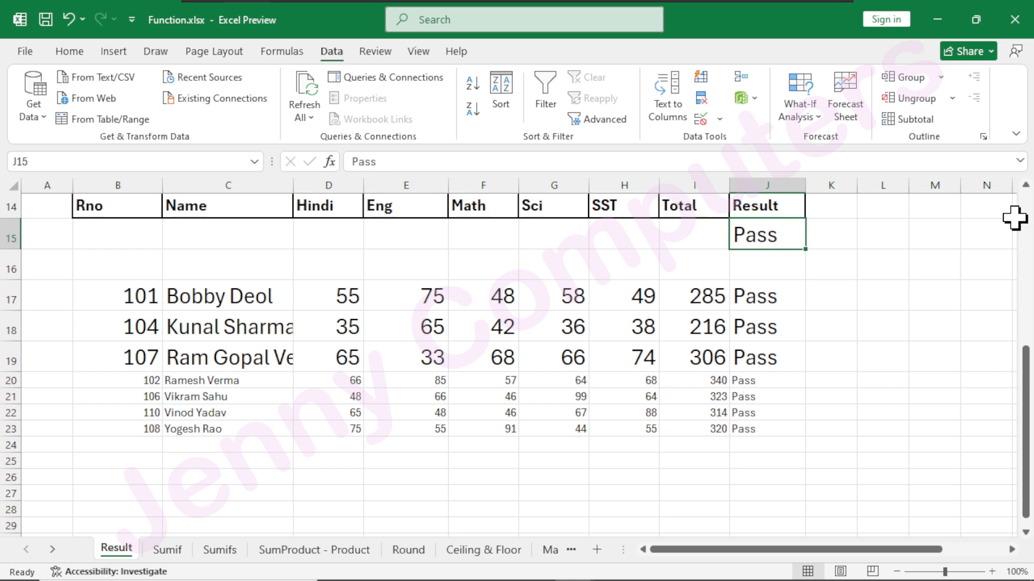
{"action": "type", "text": "Fa"}
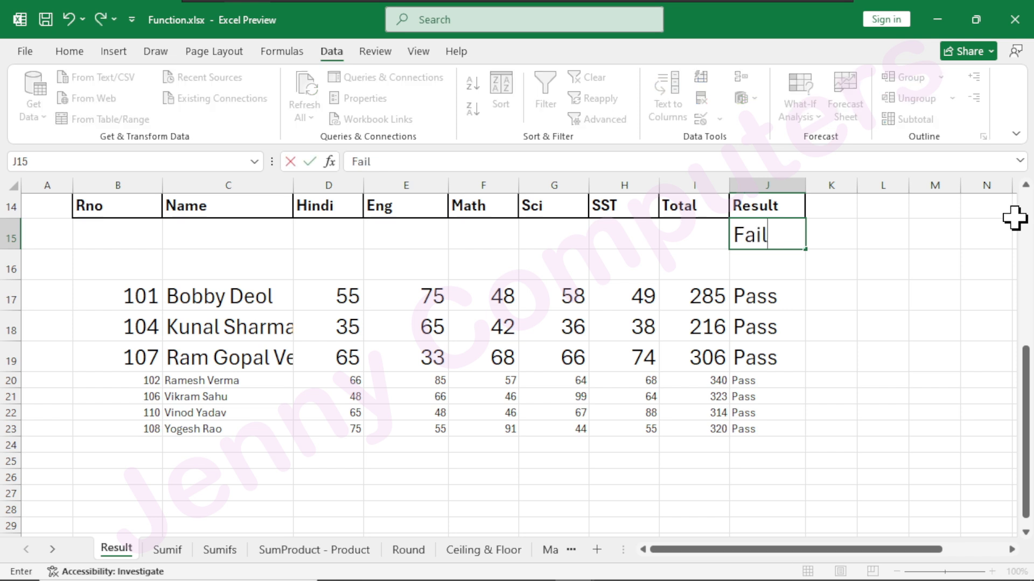
{"action": "type", "text": "il"}
{"action": "key", "text": "Return"}
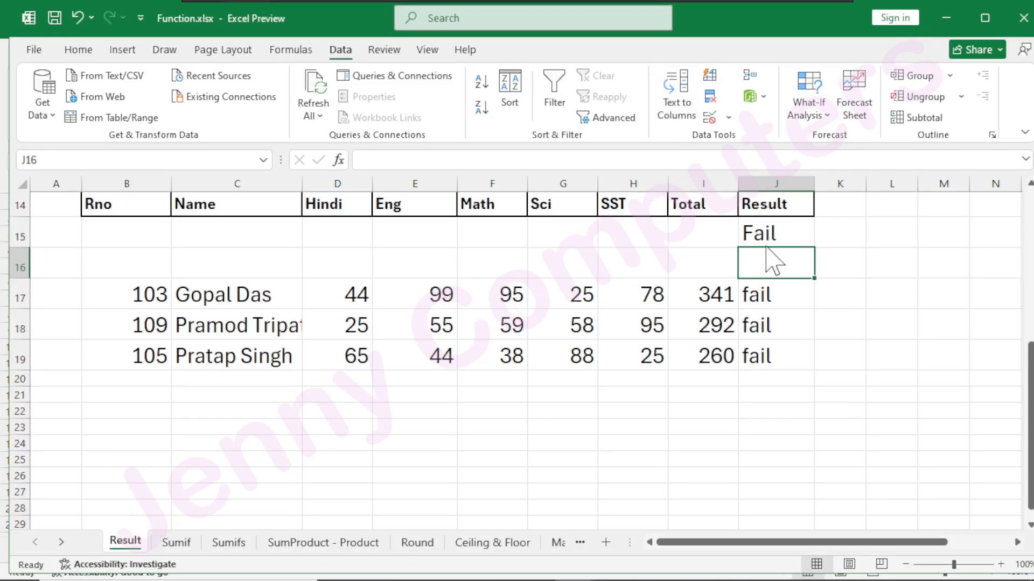
Close the Function.xlsx workbook without saving its changes.
{"action": "left_click_drag", "start_coordinate": [773, 20], "coordinate": [680, 234]}
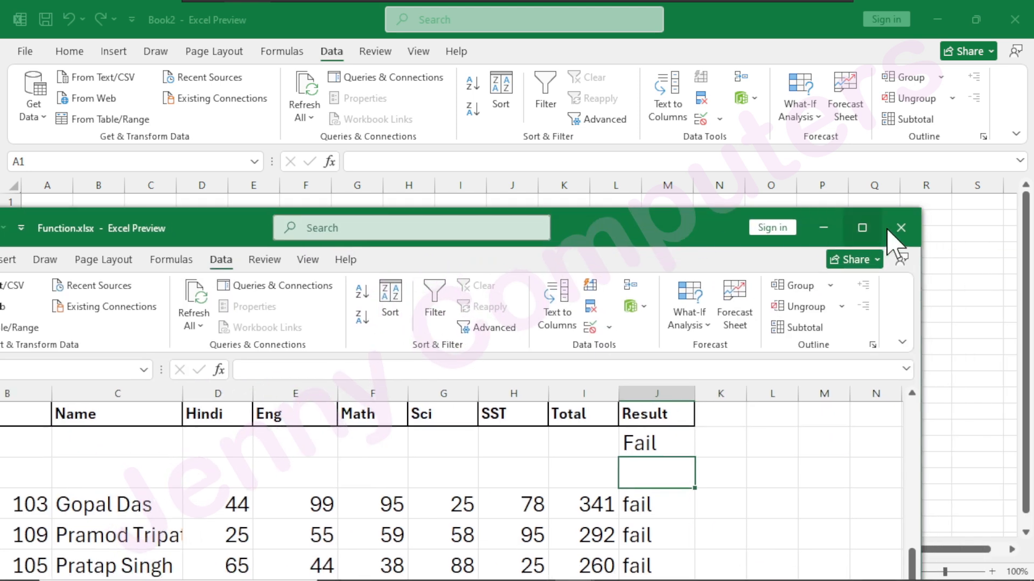
{"action": "left_click", "coordinate": [900, 228]}
{"action": "left_click", "coordinate": [614, 336]}
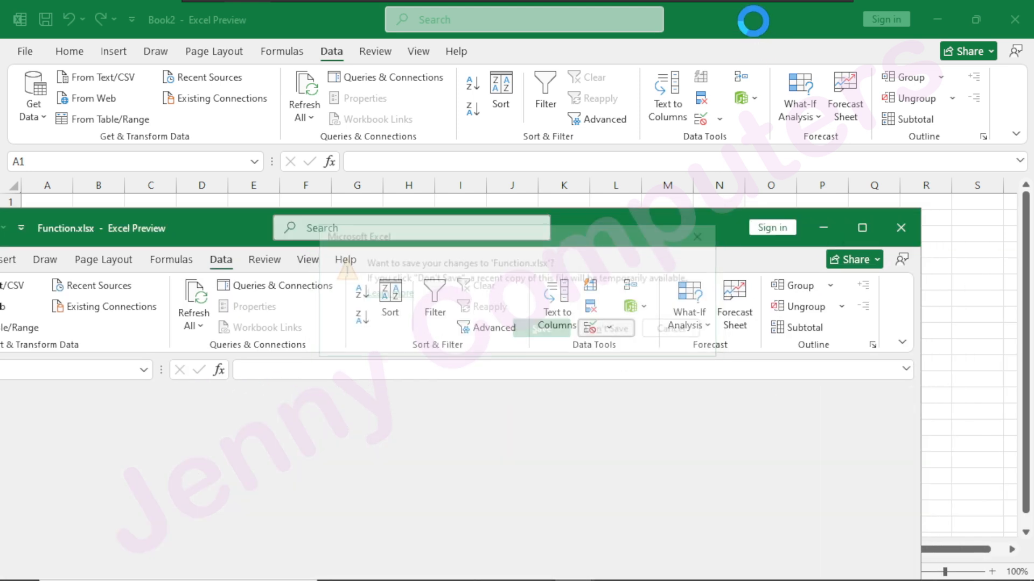
Uncover the desktop to view data.csv, close that file, and maximize the Book2 window.
{"action": "left_click_drag", "start_coordinate": [749, 27], "coordinate": [756, 343]}
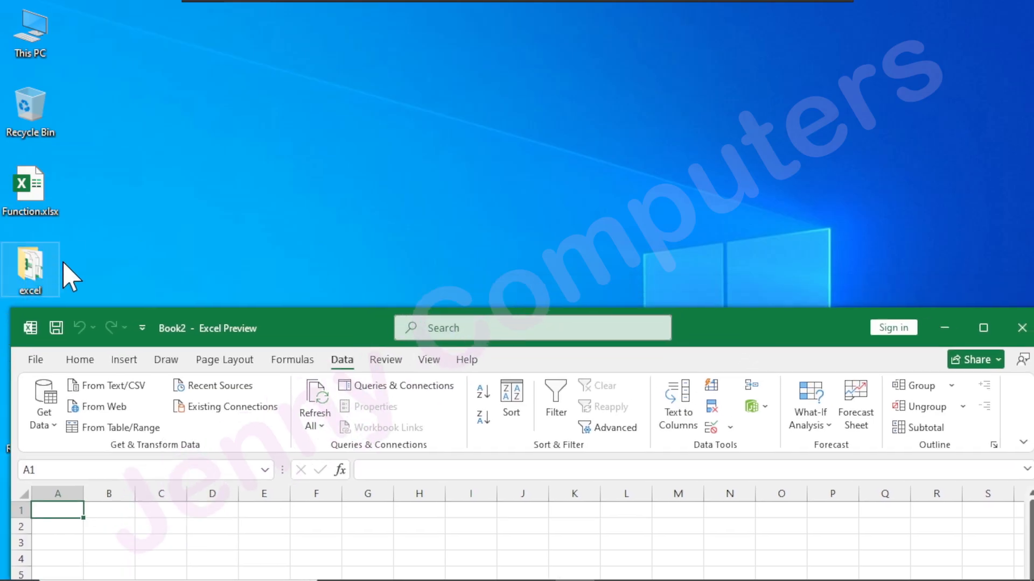
{"action": "left_click_drag", "start_coordinate": [296, 330], "coordinate": [405, 247]}
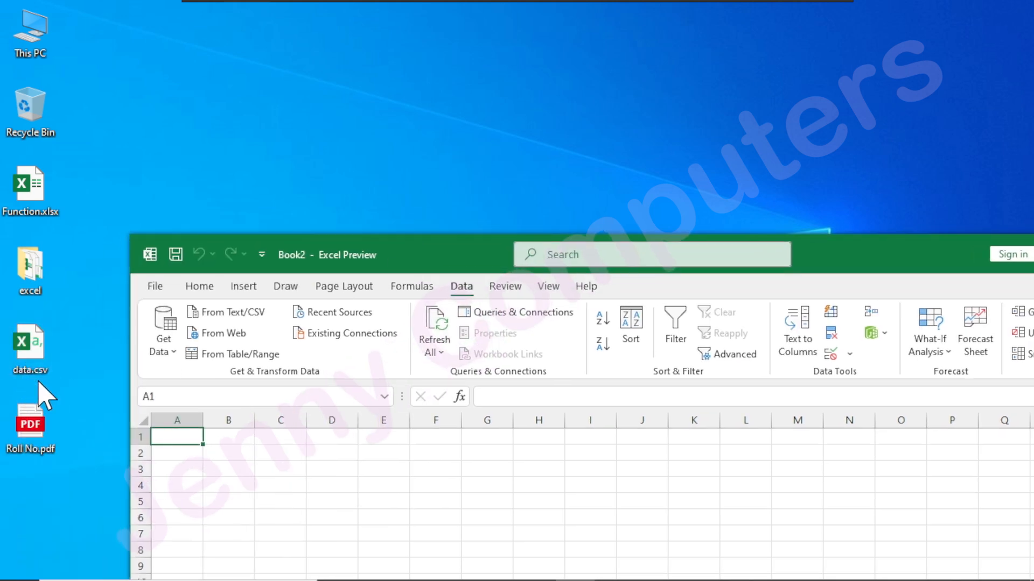
{"action": "double_click", "coordinate": [35, 350]}
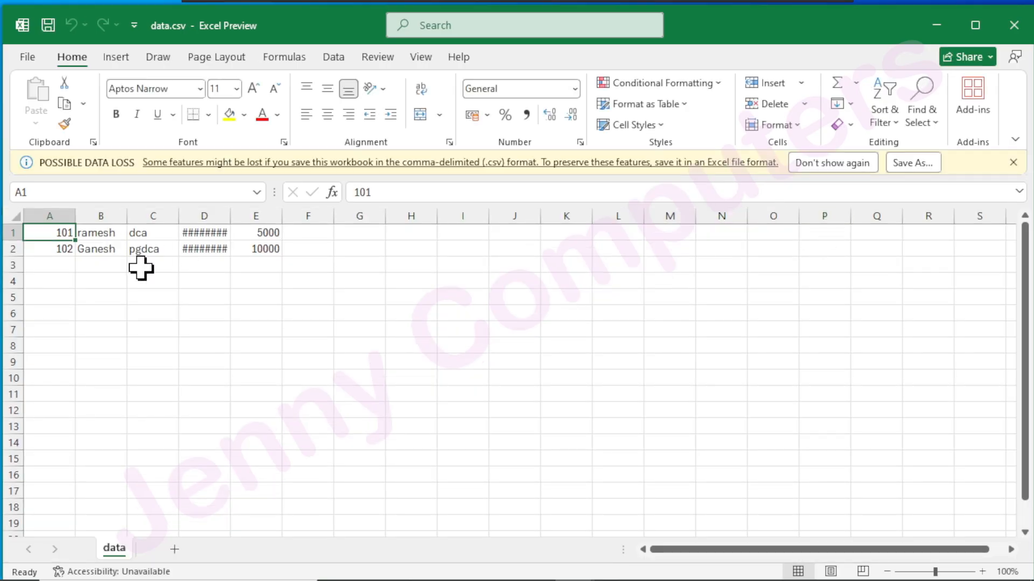
{"action": "left_click", "coordinate": [1013, 26]}
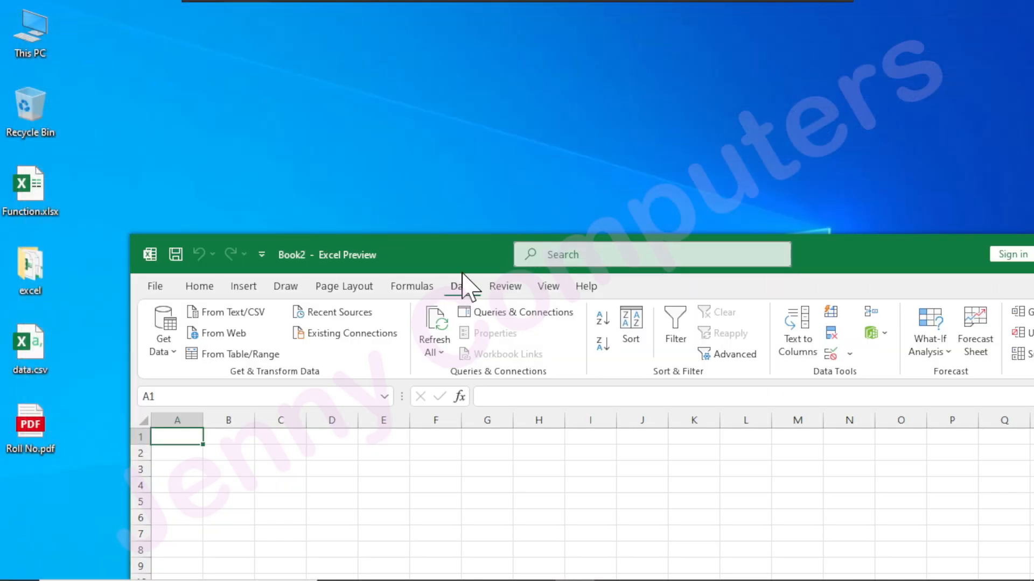
{"action": "double_click", "coordinate": [466, 255]}
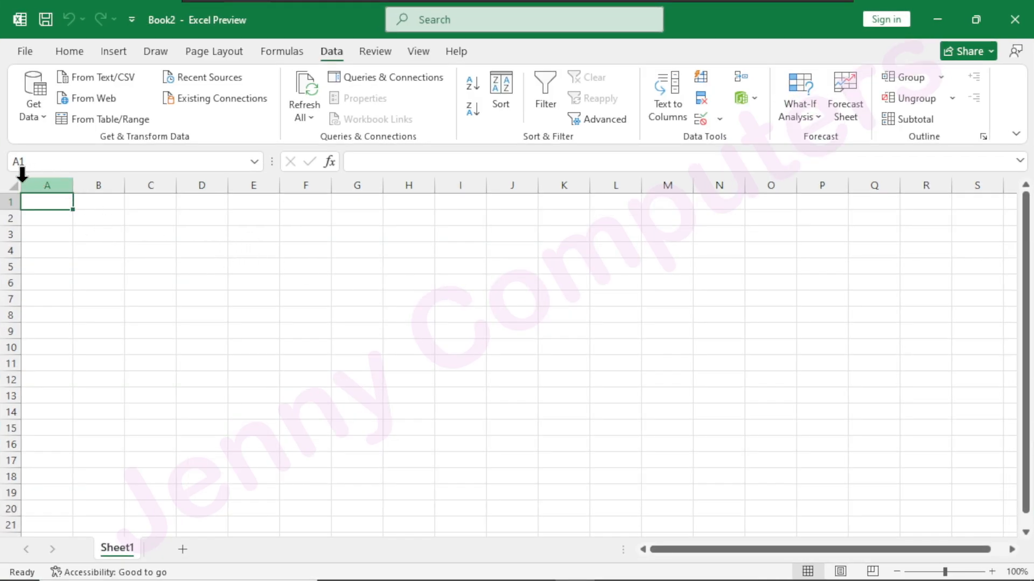
Set the font size of all cells in Sheet1 to 24, widen all columns, and select A1.
{"action": "left_click", "coordinate": [13, 186]}
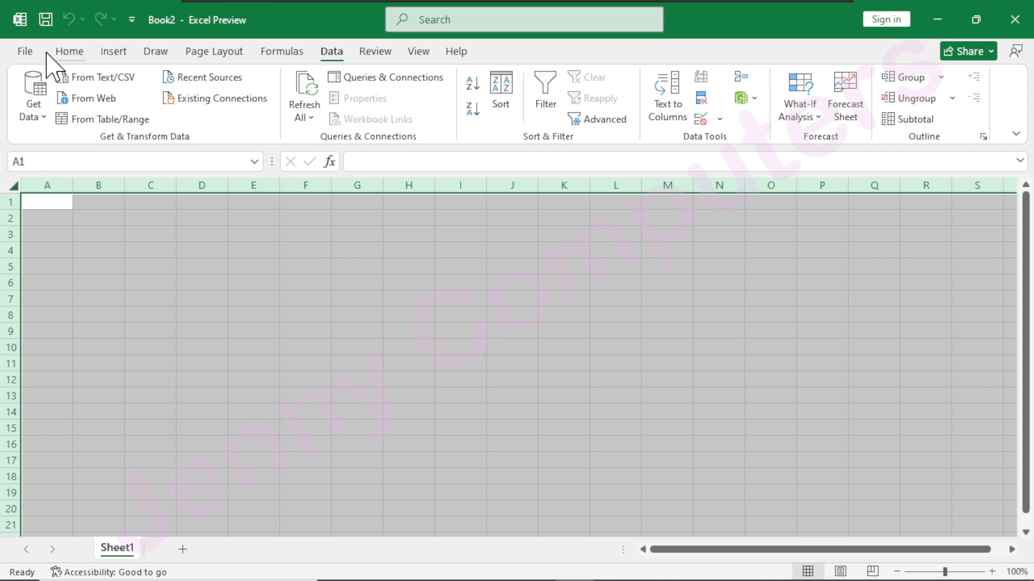
{"action": "left_click", "coordinate": [65, 54]}
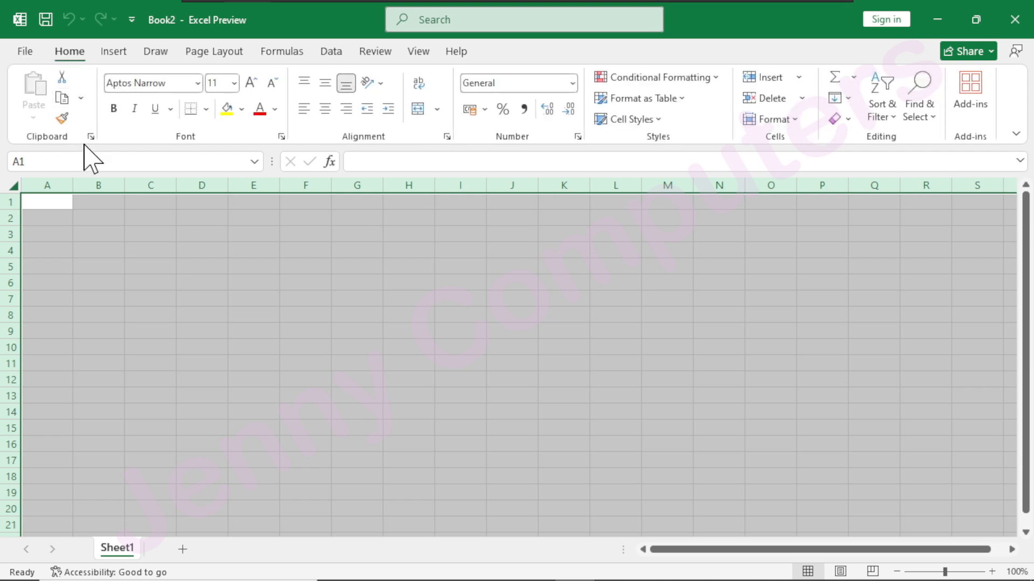
{"action": "left_click", "coordinate": [251, 83]}
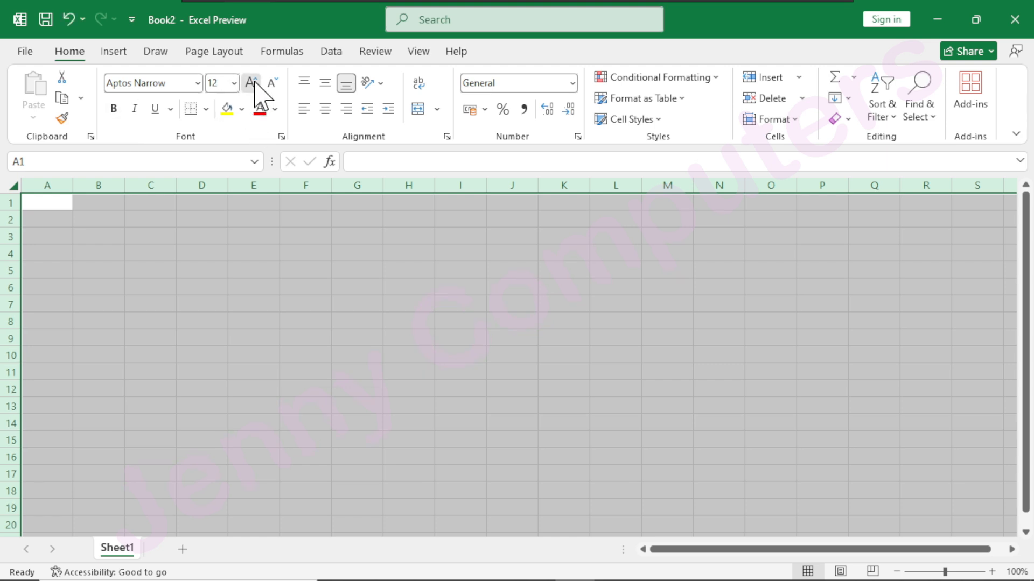
{"action": "left_click", "coordinate": [251, 83]}
{"action": "left_click", "coordinate": [251, 83]}
{"action": "left_click", "coordinate": [250, 83]}
{"action": "left_click", "coordinate": [251, 83]}
{"action": "left_click", "coordinate": [251, 83]}
{"action": "left_click", "coordinate": [251, 83]}
{"action": "left_click_drag", "start_coordinate": [66, 178], "coordinate": [122, 183]}
{"action": "left_click", "coordinate": [83, 215]}
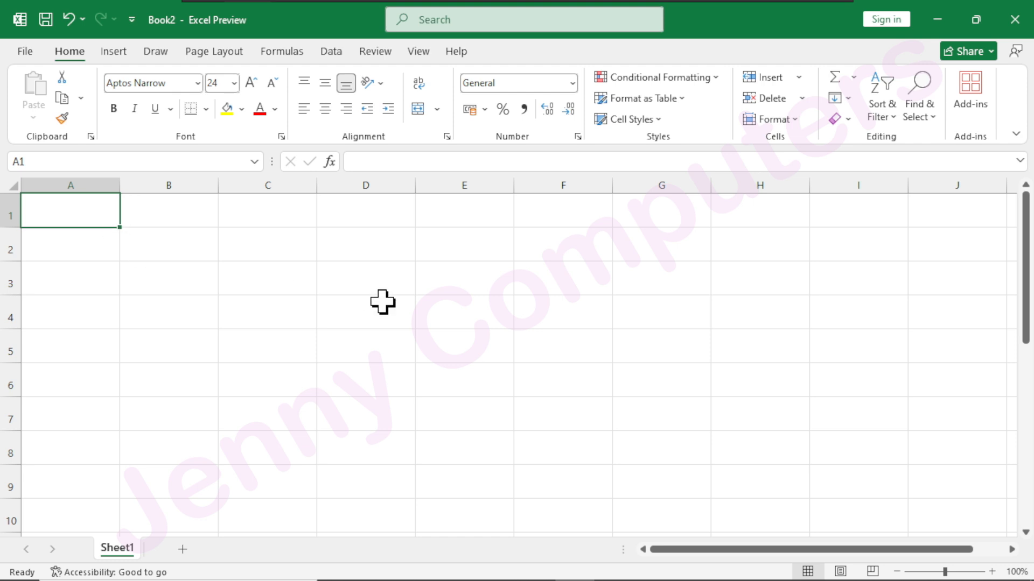
Enter the roll number 101 and the student's first name in A1, separated by a comma.
{"action": "type", "text": "101"}
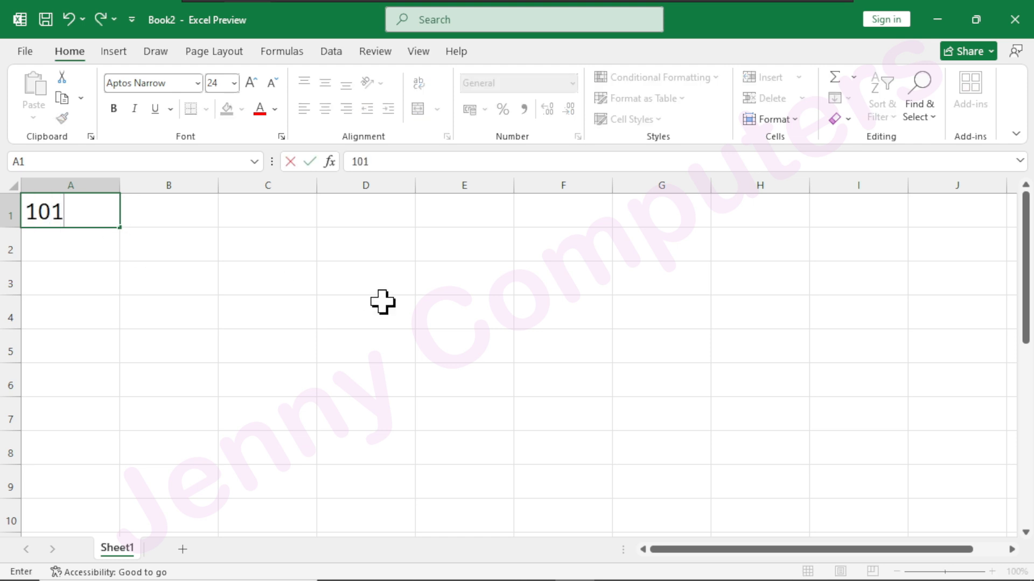
{"action": "type", "text": ",Ramesh"}
{"action": "key", "text": "Tab"}
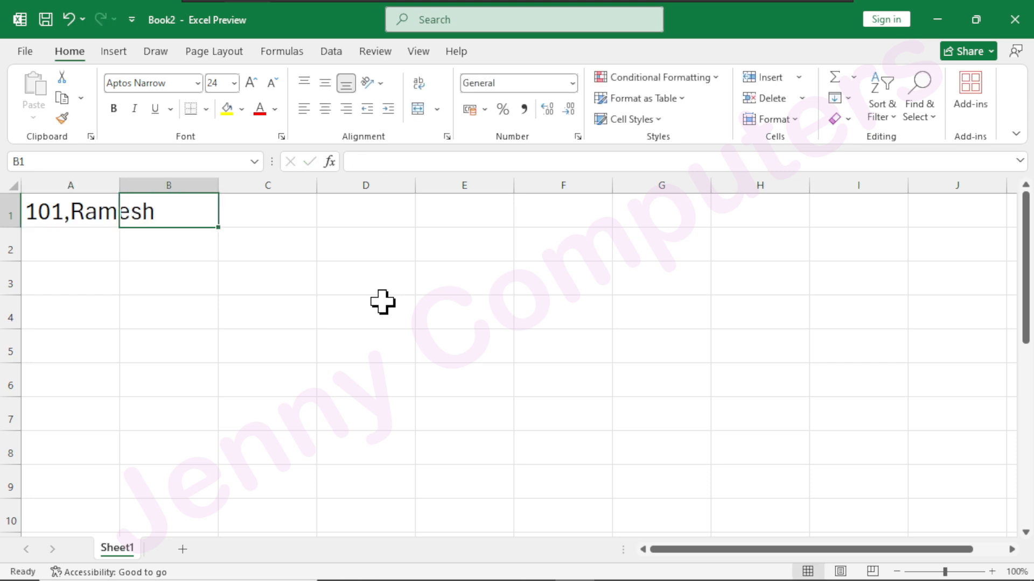
Append ,DCA,01-01-2025,50000 to the record in A1 and widen column A to fit the whole text.
{"action": "left_click", "coordinate": [50, 208]}
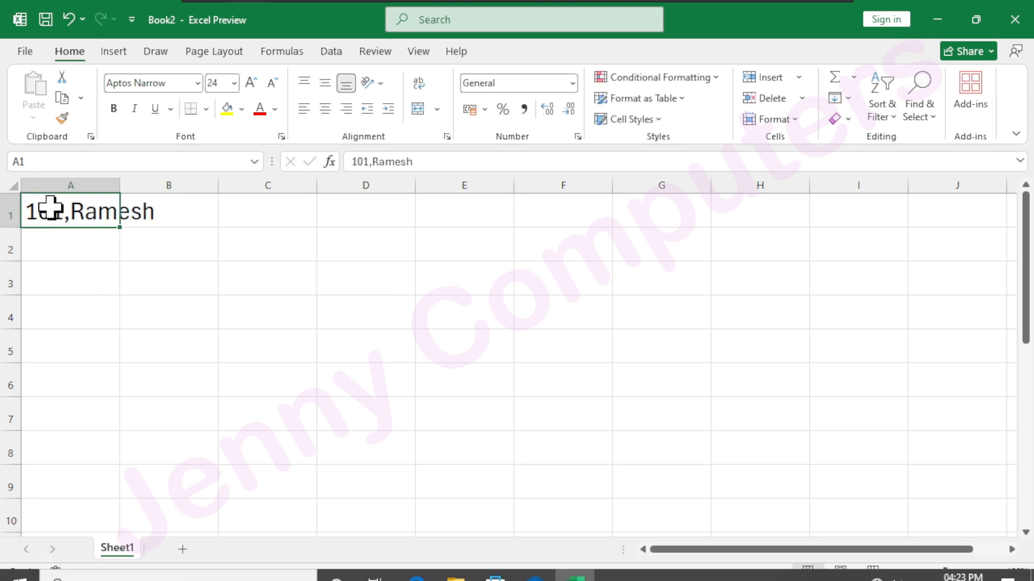
{"action": "key", "text": "End"}
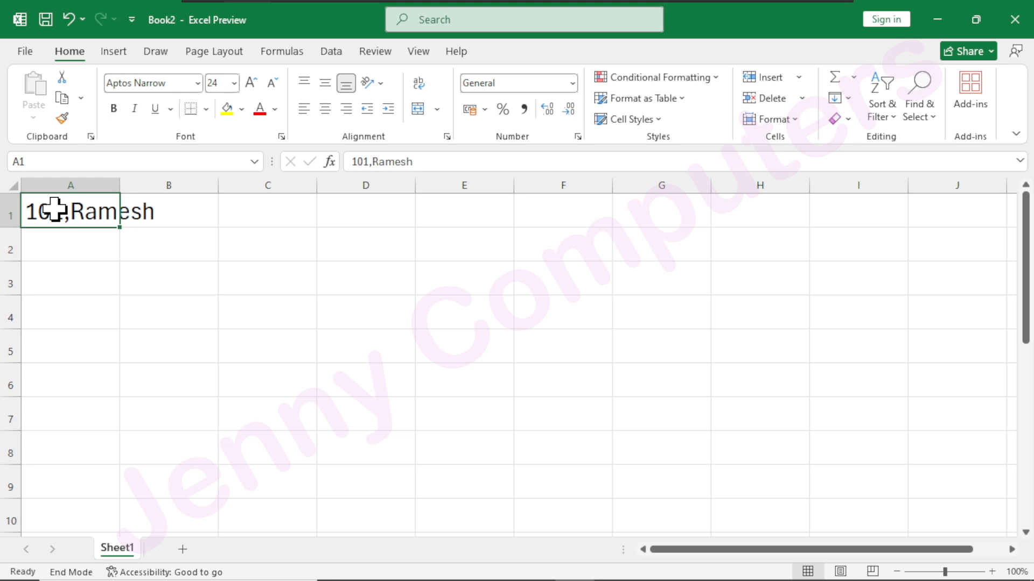
{"action": "double_click", "coordinate": [54, 210]}
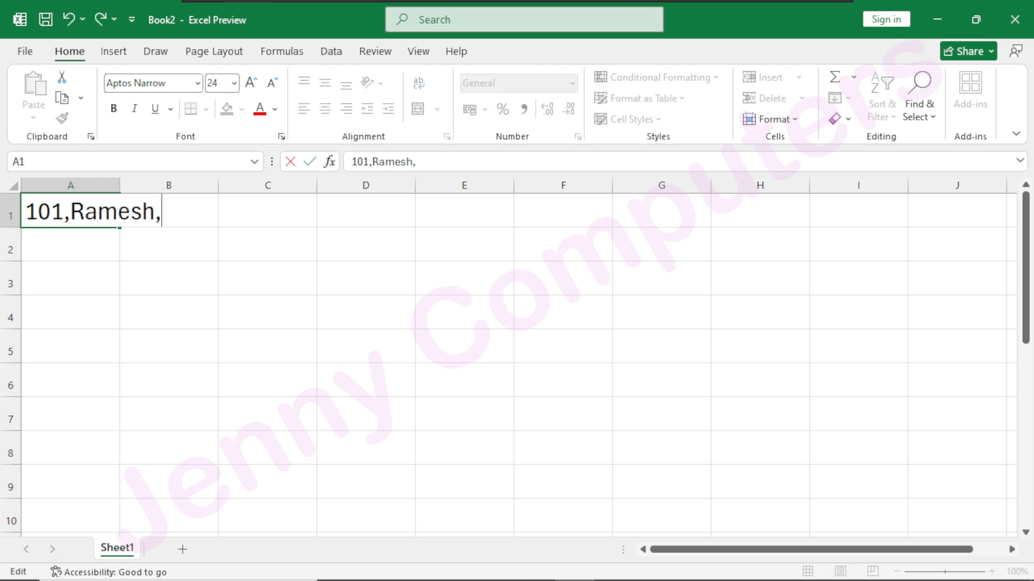
{"action": "type", "text": "DCA,01-01-2025"}
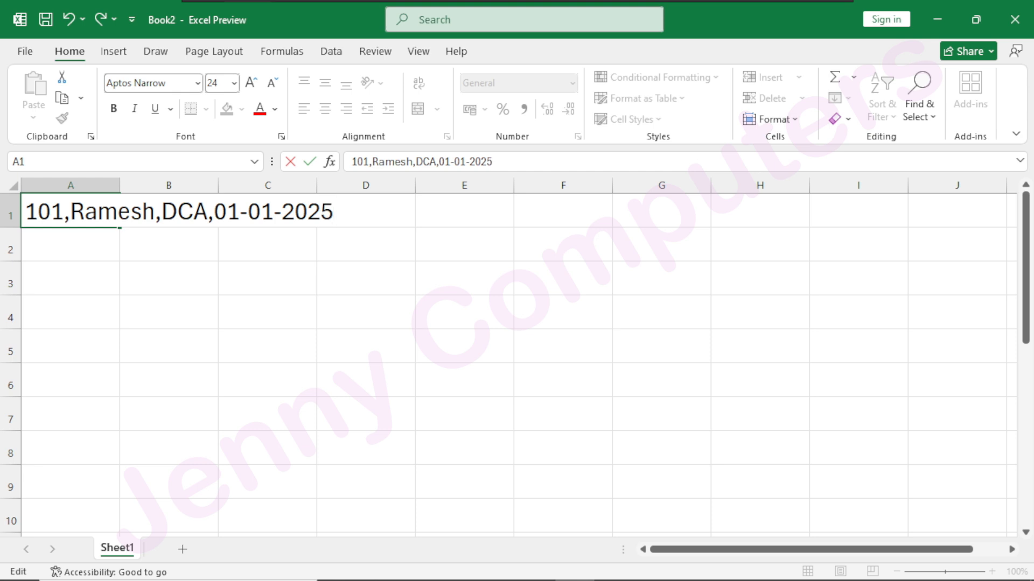
{"action": "type", "text": ",50000"}
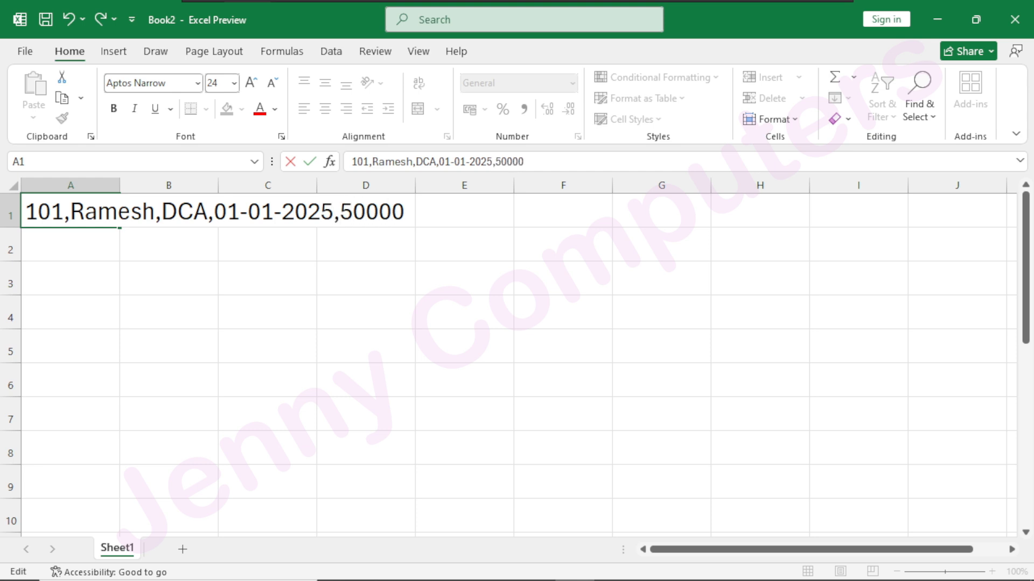
{"action": "key", "text": "Return"}
{"action": "left_click_drag", "start_coordinate": [120, 188], "coordinate": [439, 183]}
{"action": "left_click_drag", "start_coordinate": [442, 184], "coordinate": [444, 311]}
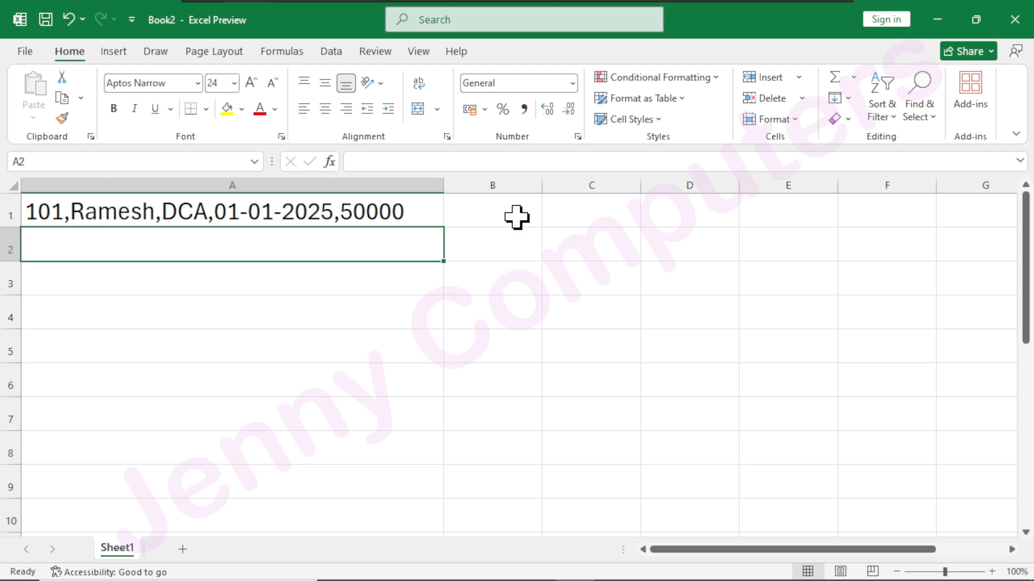
Start Text to Columns on the record in A1 and continue with the Delimited data type.
{"action": "left_click", "coordinate": [307, 212]}
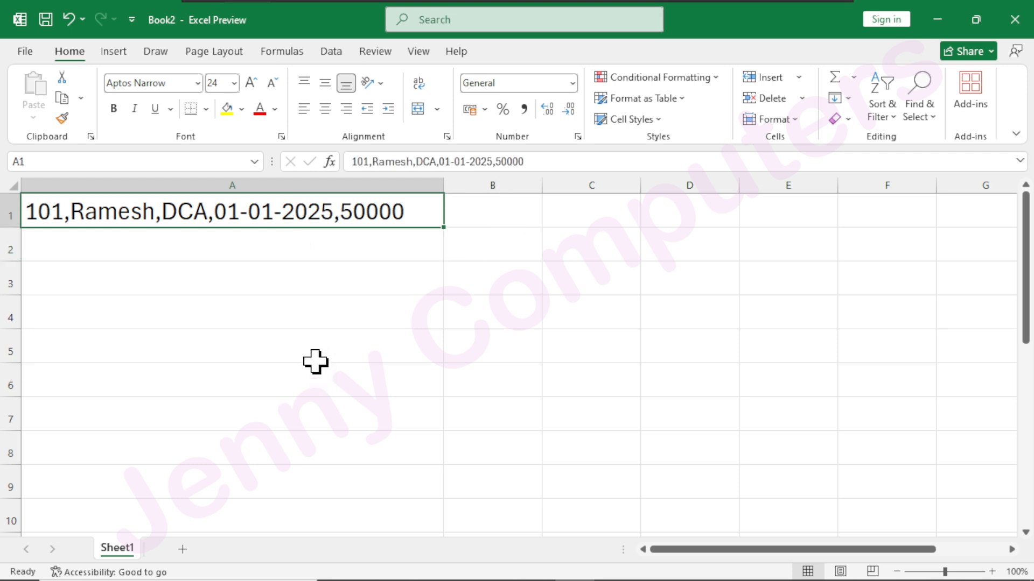
{"action": "left_click", "coordinate": [332, 51]}
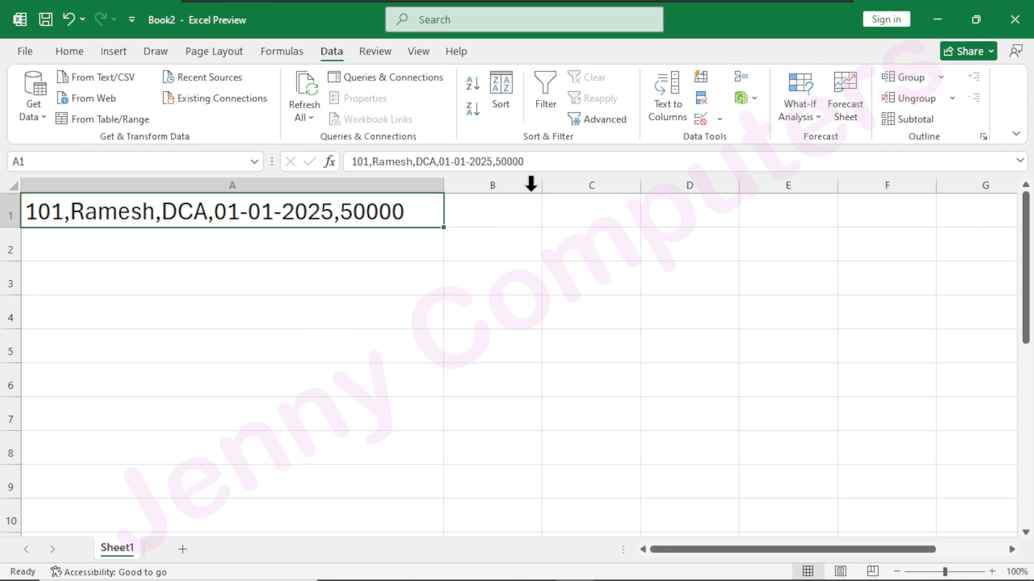
{"action": "left_click", "coordinate": [668, 123]}
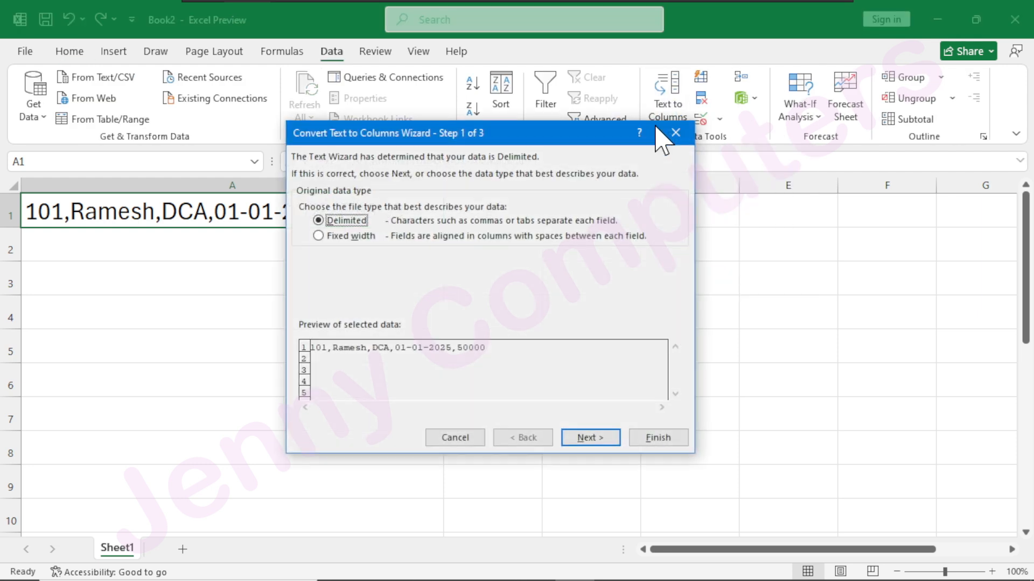
{"action": "left_click_drag", "start_coordinate": [468, 135], "coordinate": [461, 214]}
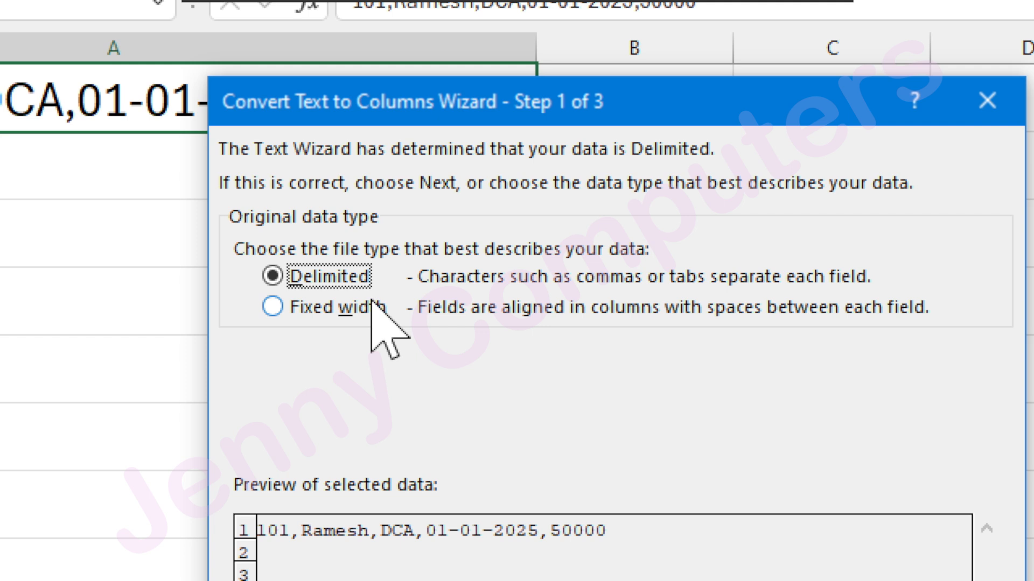
{"action": "left_click_drag", "start_coordinate": [493, 101], "coordinate": [558, 158]}
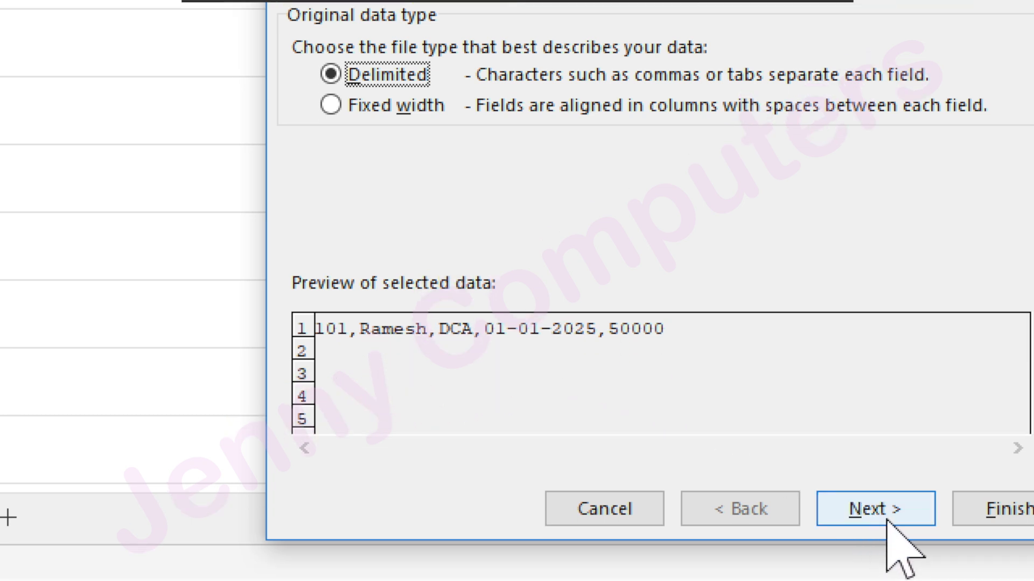
{"action": "left_click", "coordinate": [888, 510]}
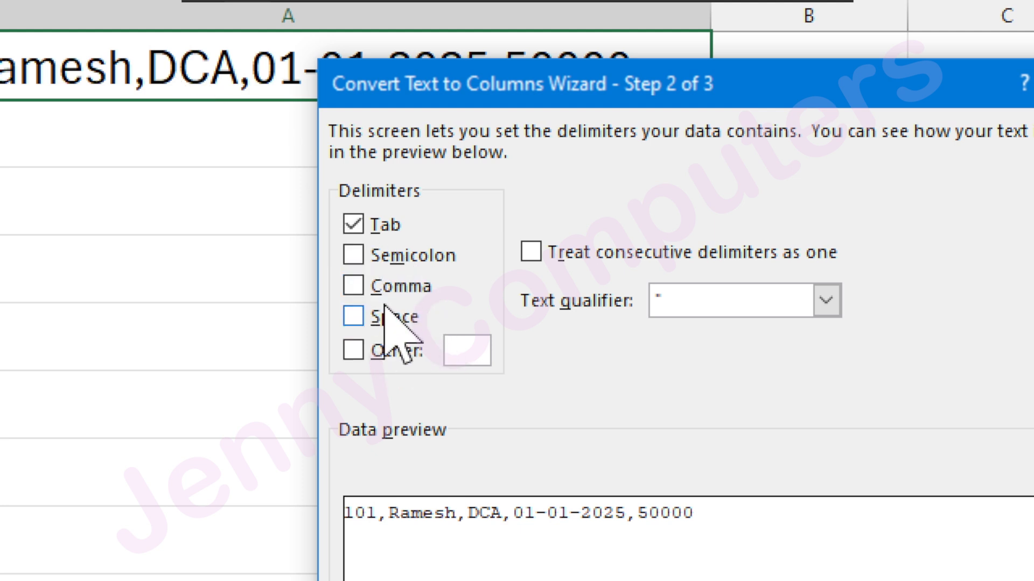
Turn off the Tab delimiter, use Comma as the delimiter, and continue to the column formats.
{"action": "left_click", "coordinate": [378, 227]}
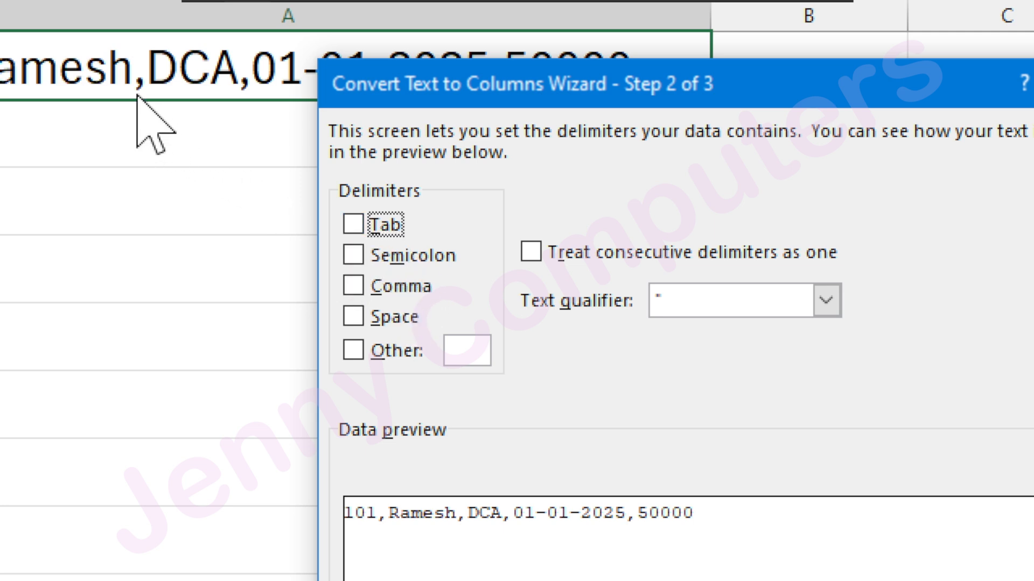
{"action": "left_click", "coordinate": [352, 286]}
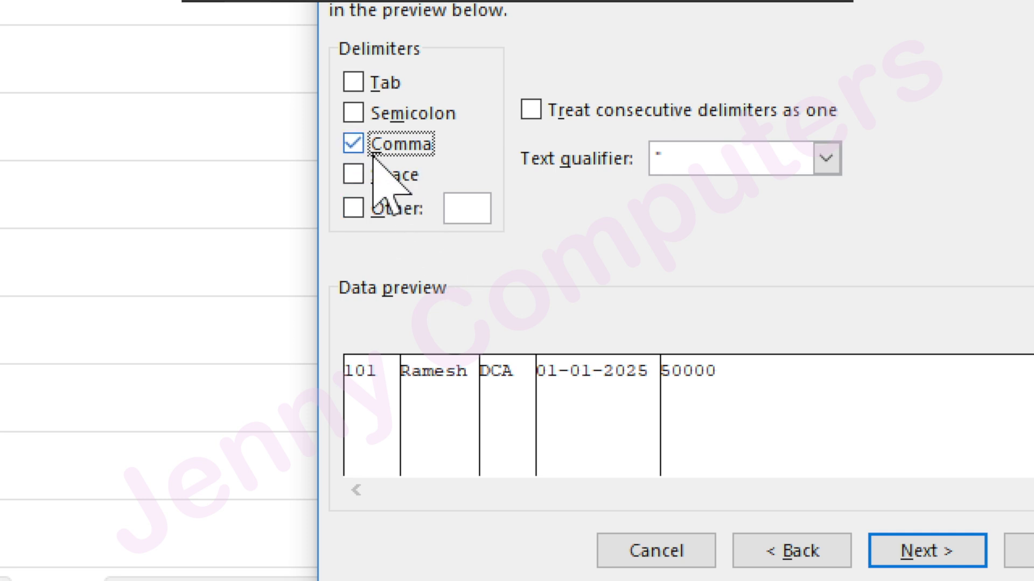
{"action": "left_click", "coordinate": [945, 549]}
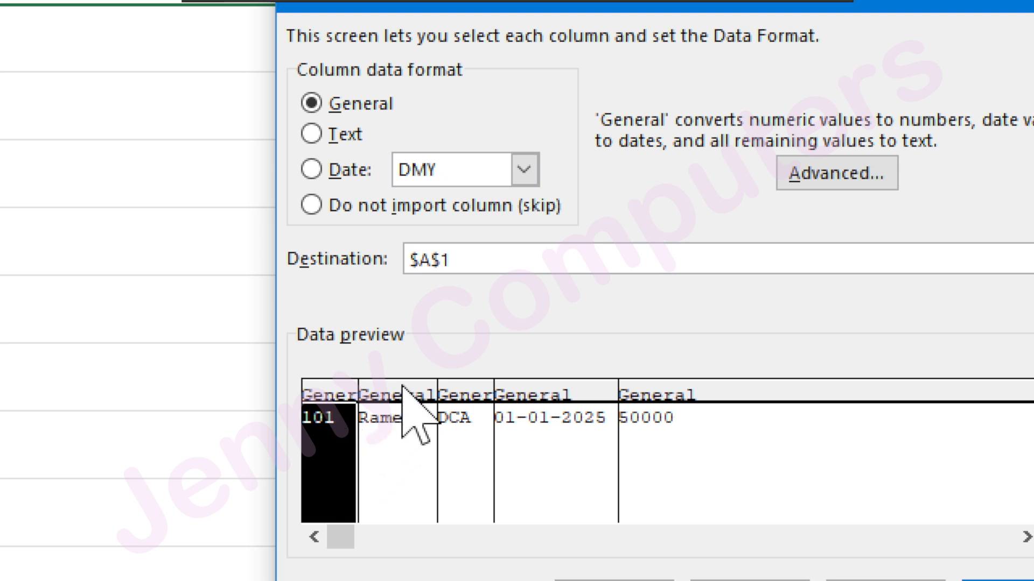
Set the data format of the 01-01-2025 column to Date in DMY order.
{"action": "left_click", "coordinate": [410, 404]}
{"action": "left_click", "coordinate": [556, 398]}
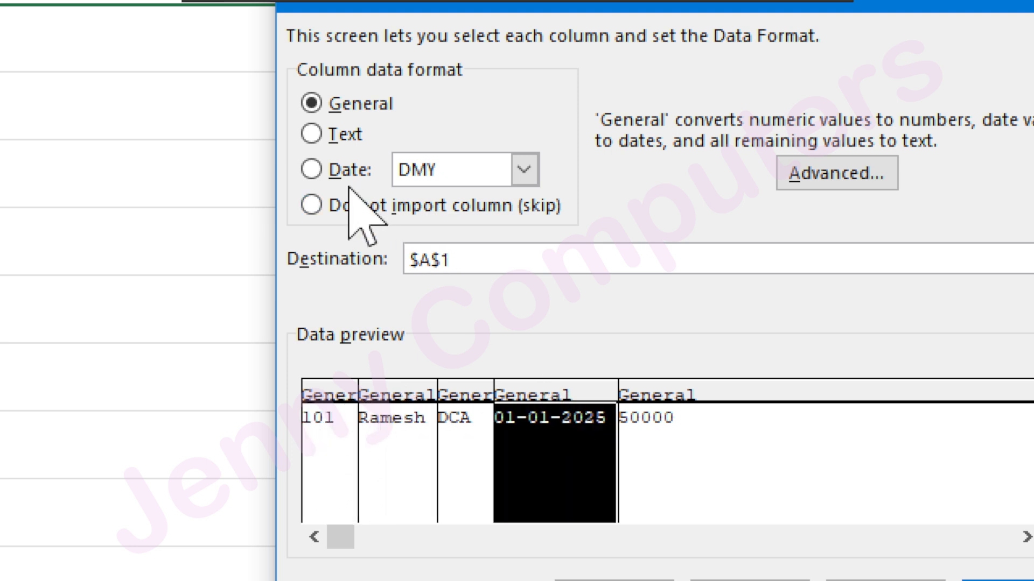
{"action": "left_click", "coordinate": [311, 169]}
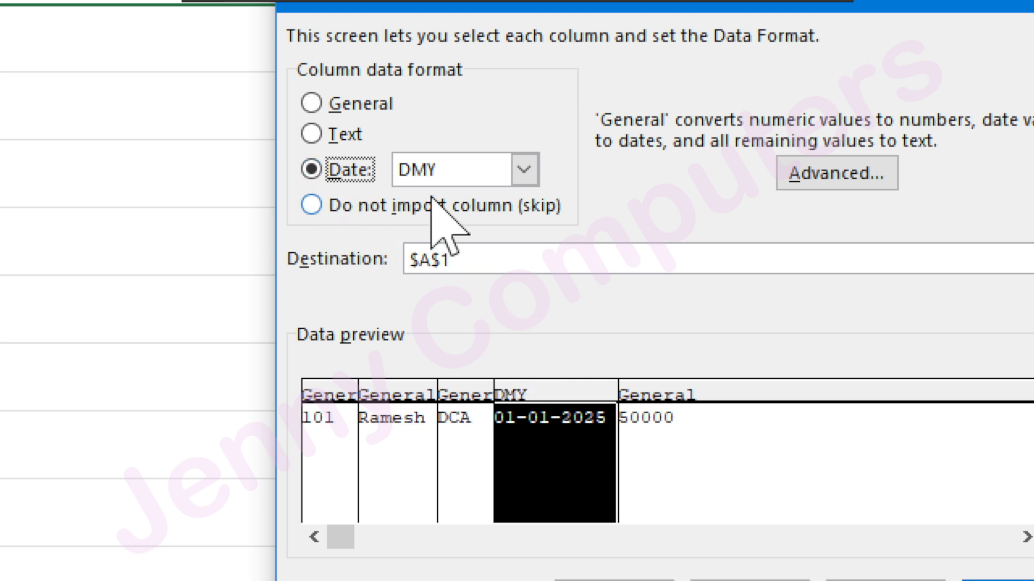
{"action": "left_click", "coordinate": [524, 170]}
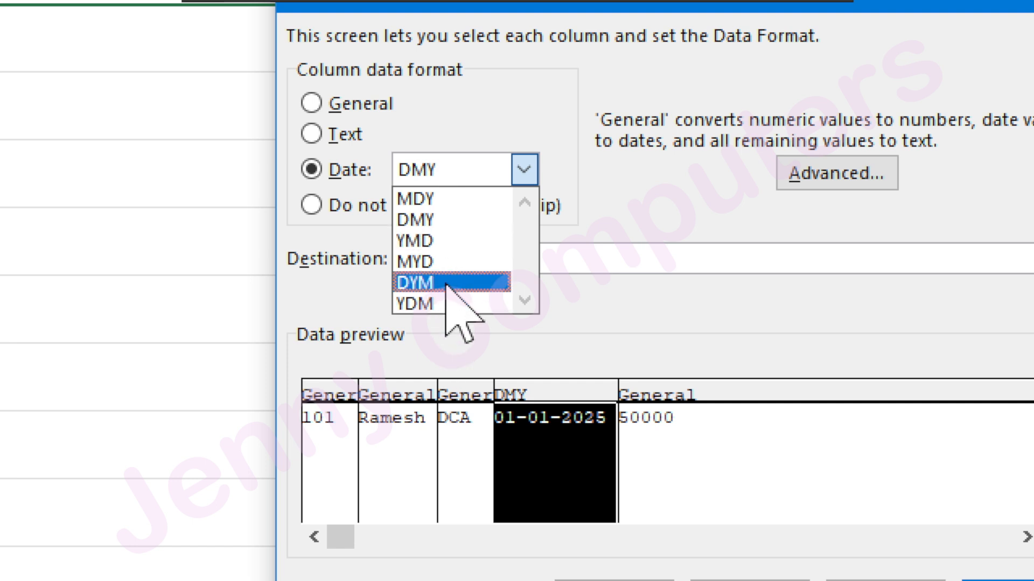
{"action": "left_click", "coordinate": [576, 151]}
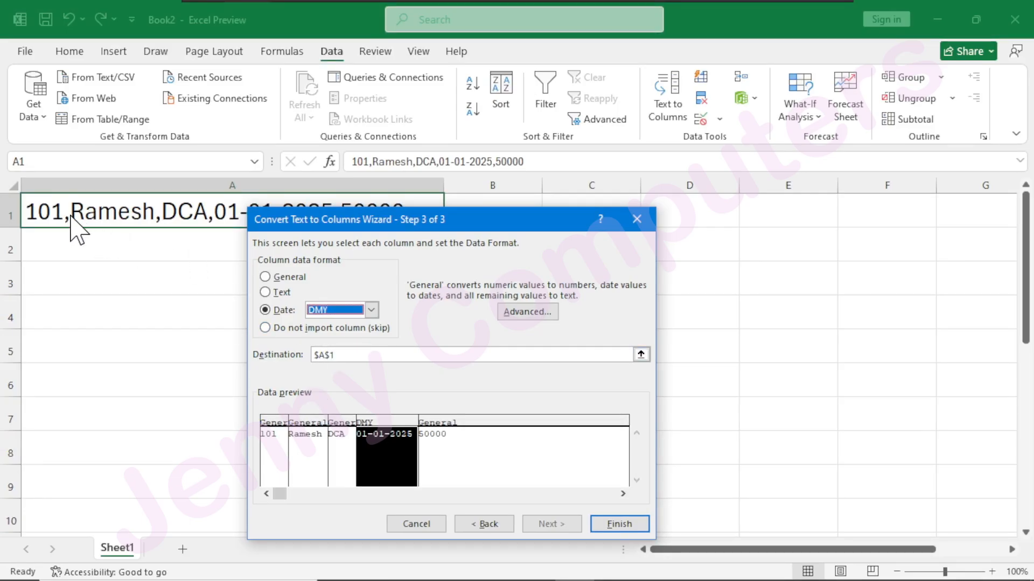
Finish splitting the record with B1 as the destination and widen column E to fit the date.
{"action": "left_click_drag", "start_coordinate": [318, 220], "coordinate": [332, 266]}
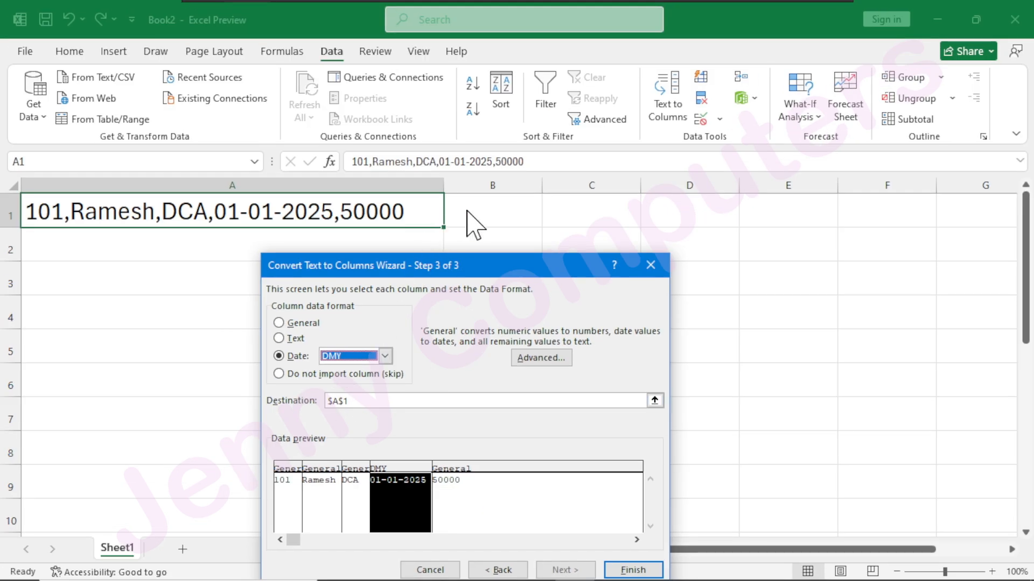
{"action": "left_click", "coordinate": [357, 401]}
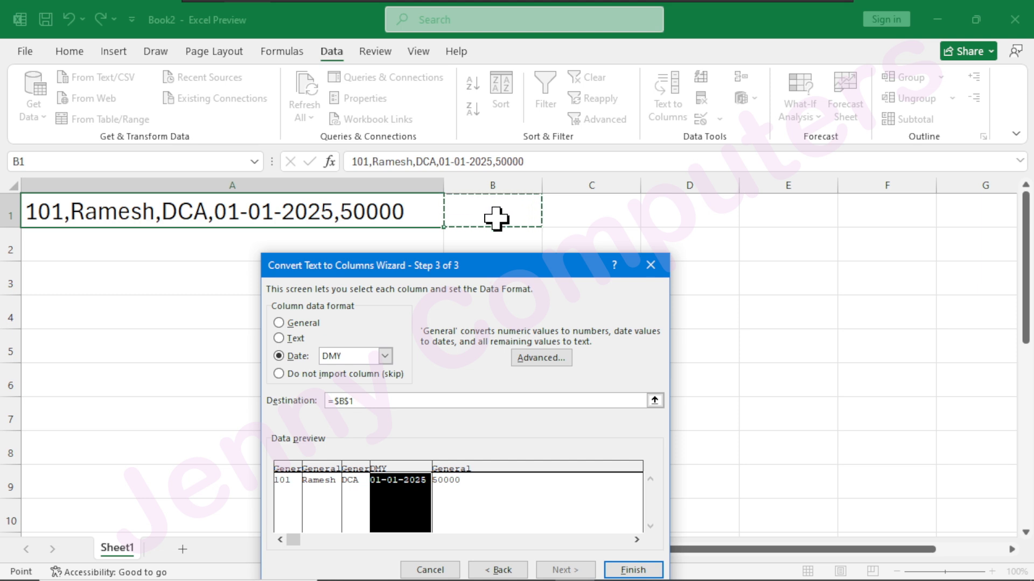
{"action": "left_click_drag", "start_coordinate": [463, 265], "coordinate": [412, 105]}
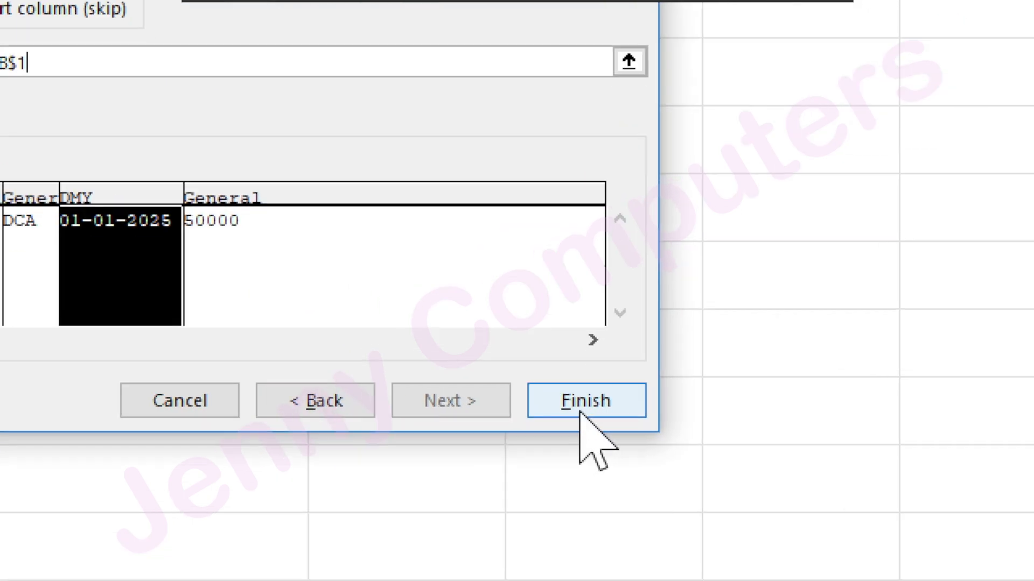
{"action": "left_click", "coordinate": [581, 411]}
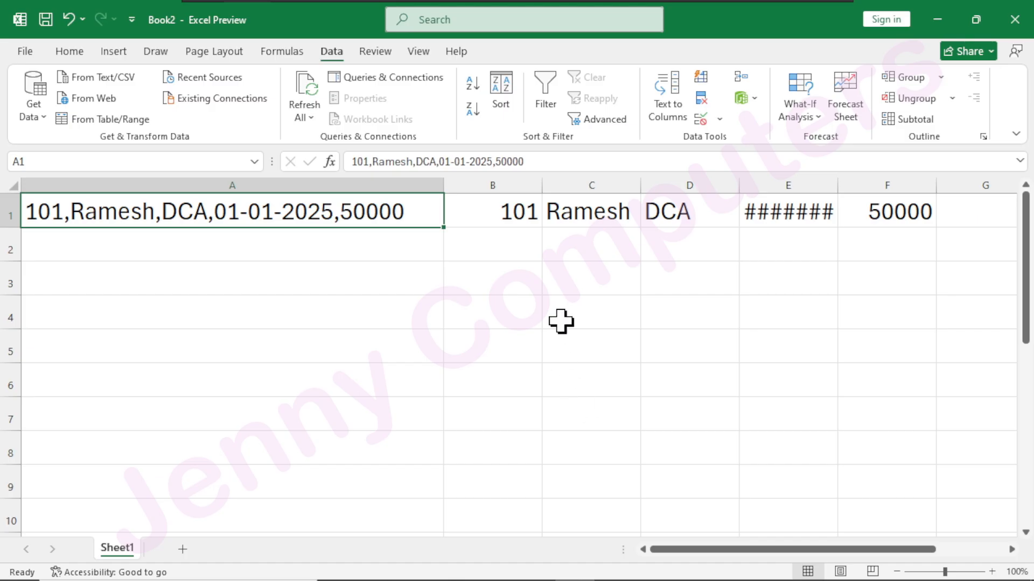
{"action": "left_click_drag", "start_coordinate": [838, 186], "coordinate": [868, 178]}
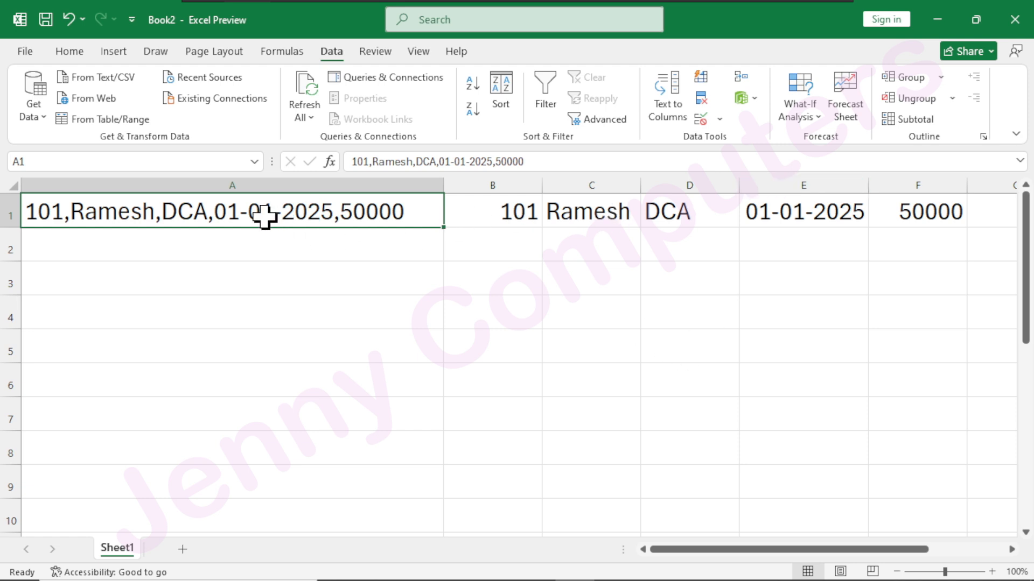
Copy the record from A1 into A2 and replace its first two commas with semicolons.
{"action": "key", "text": "ctrl+c"}
{"action": "left_click", "coordinate": [218, 245]}
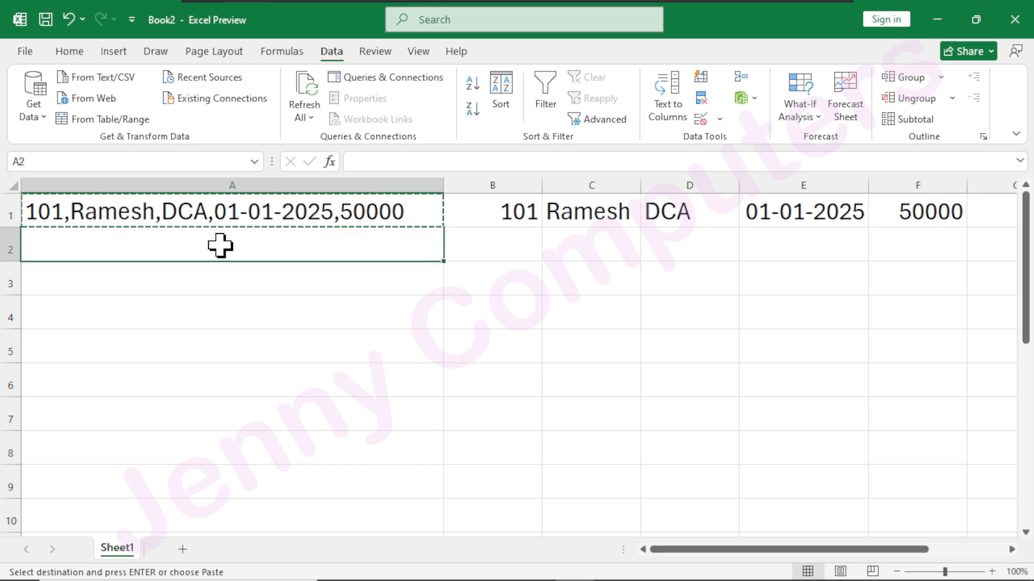
{"action": "key", "text": "ctrl+v"}
{"action": "double_click", "coordinate": [70, 245]}
{"action": "key", "text": "BackSpace"}
{"action": "type", "text": ";"}
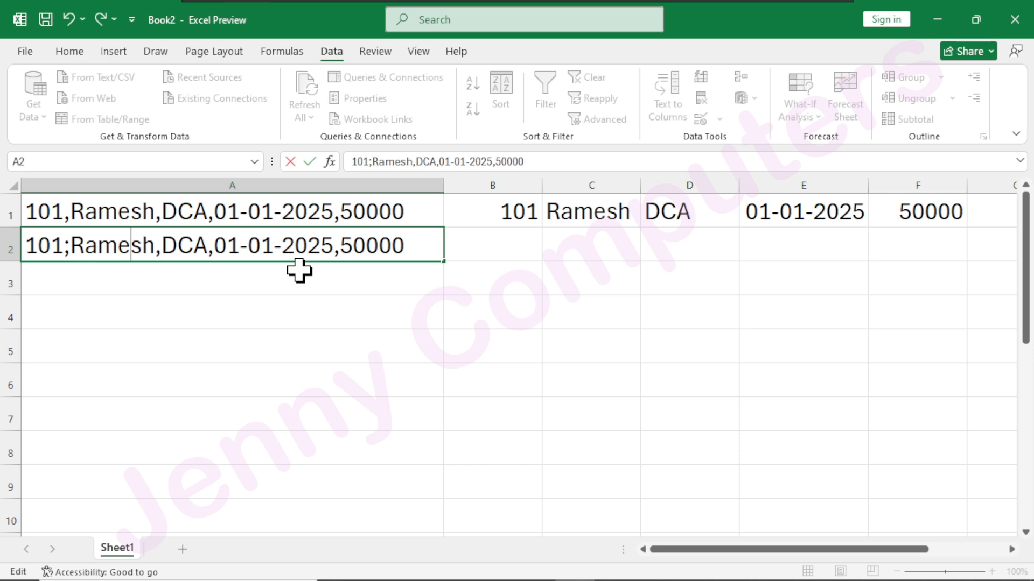
{"action": "key", "text": "BackSpace"}
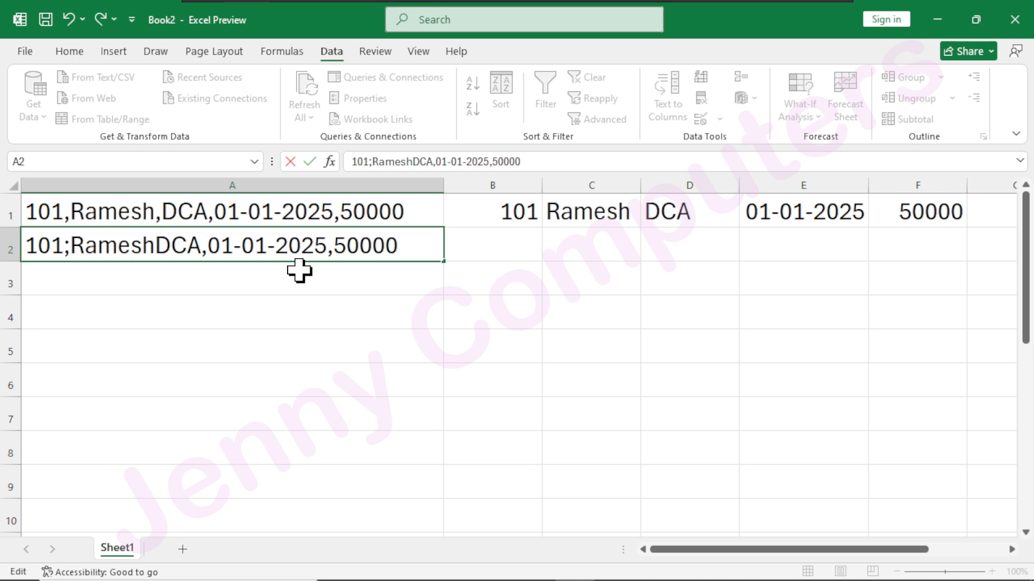
{"action": "type", "text": ";"}
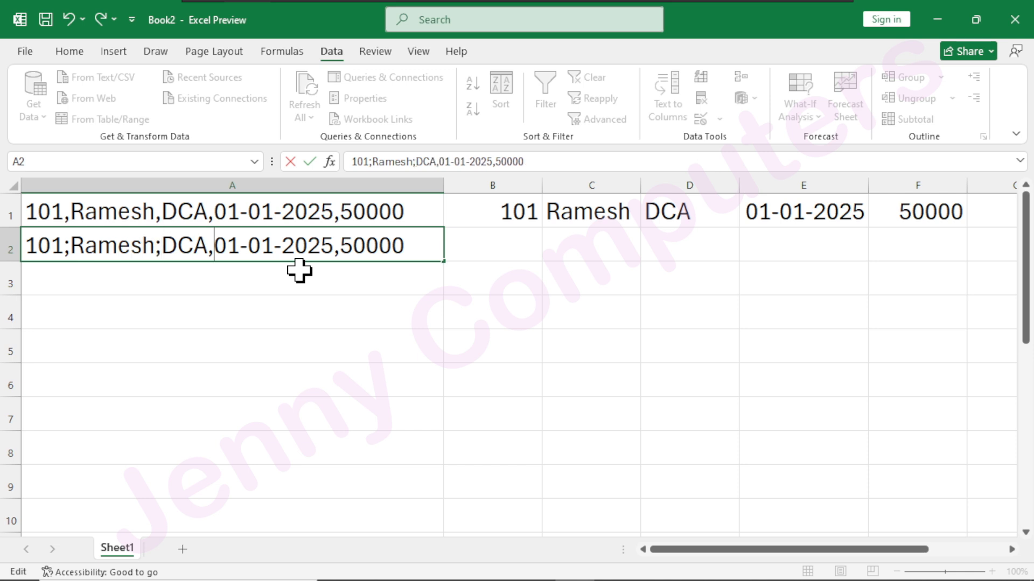
{"action": "key", "text": "BackSpace"}
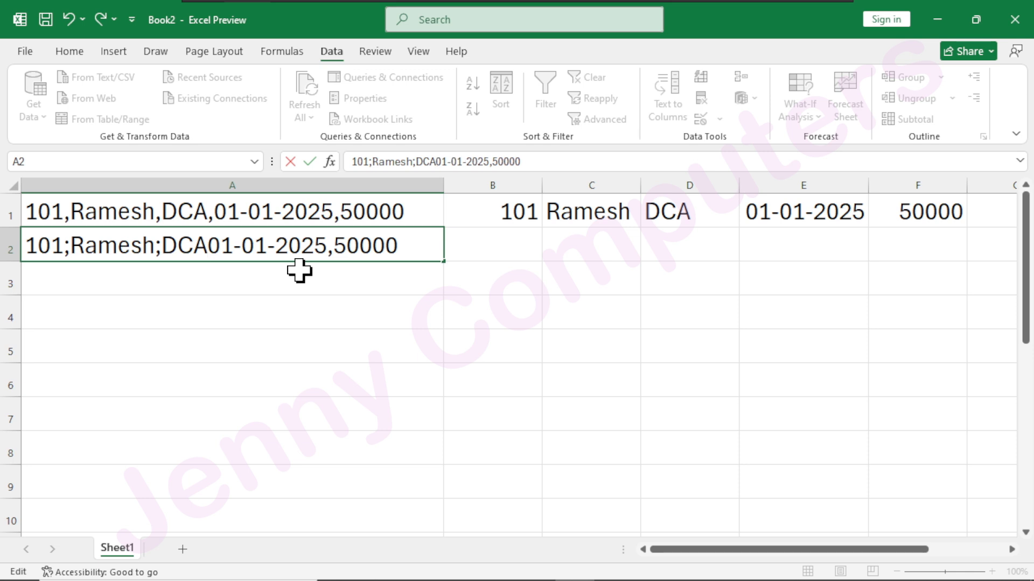
{"action": "type", "text": ","}
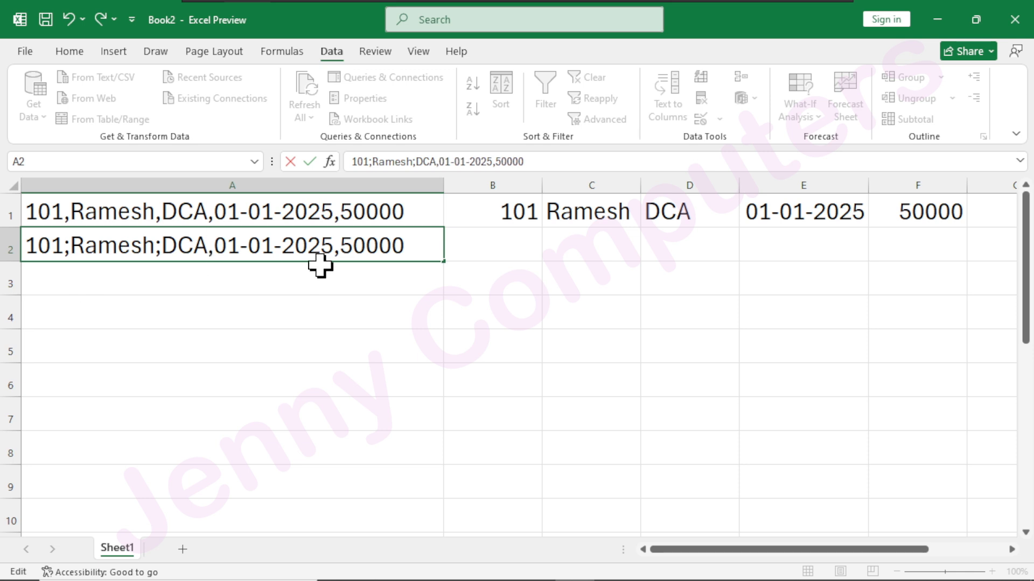
{"action": "key", "text": "Return"}
Start Text to Columns on A2 as Delimited, using both Semicolon and Comma as delimiters.
{"action": "left_click", "coordinate": [406, 247]}
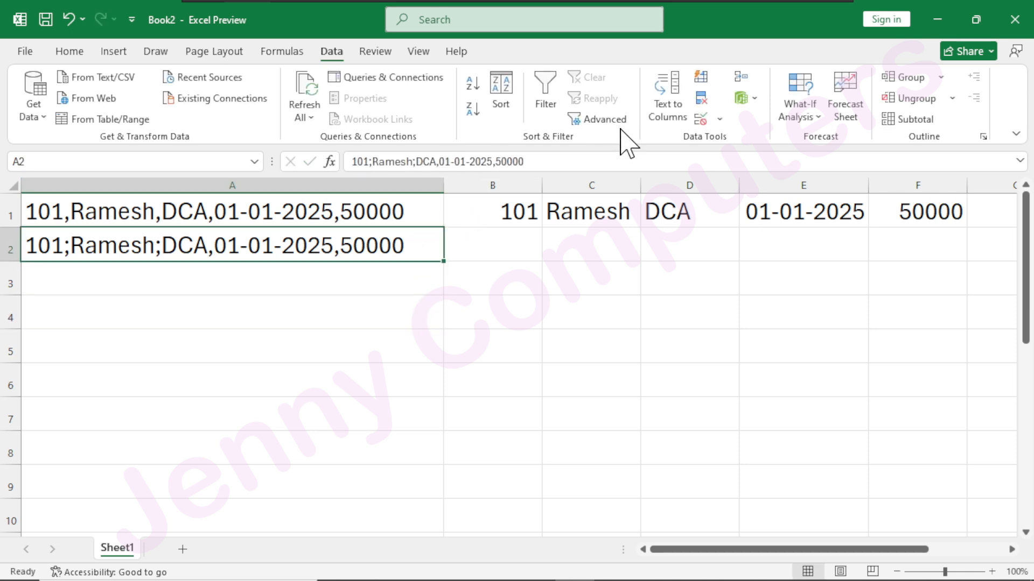
{"action": "left_click", "coordinate": [667, 107]}
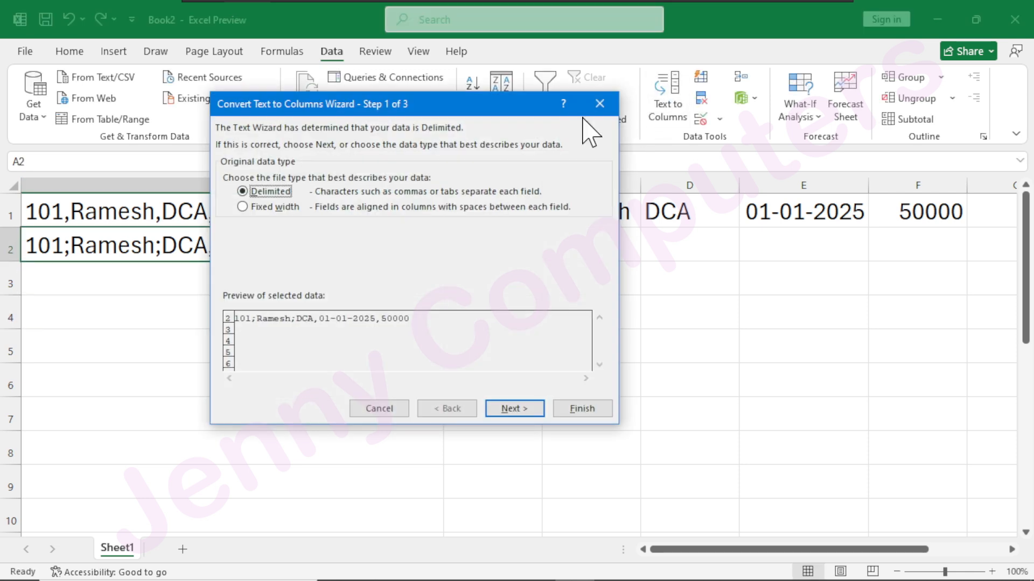
{"action": "left_click", "coordinate": [512, 410]}
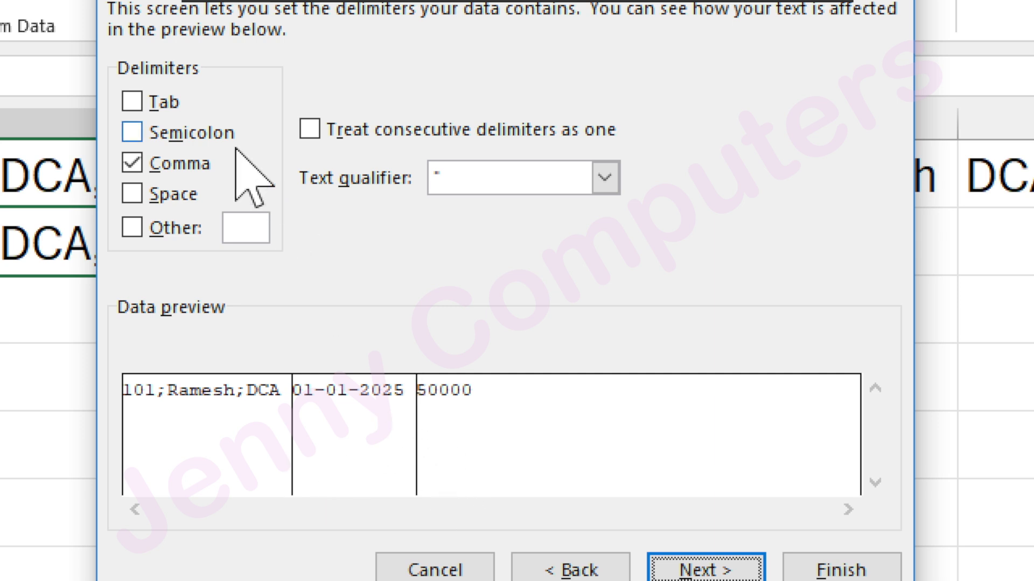
{"action": "left_click", "coordinate": [132, 134]}
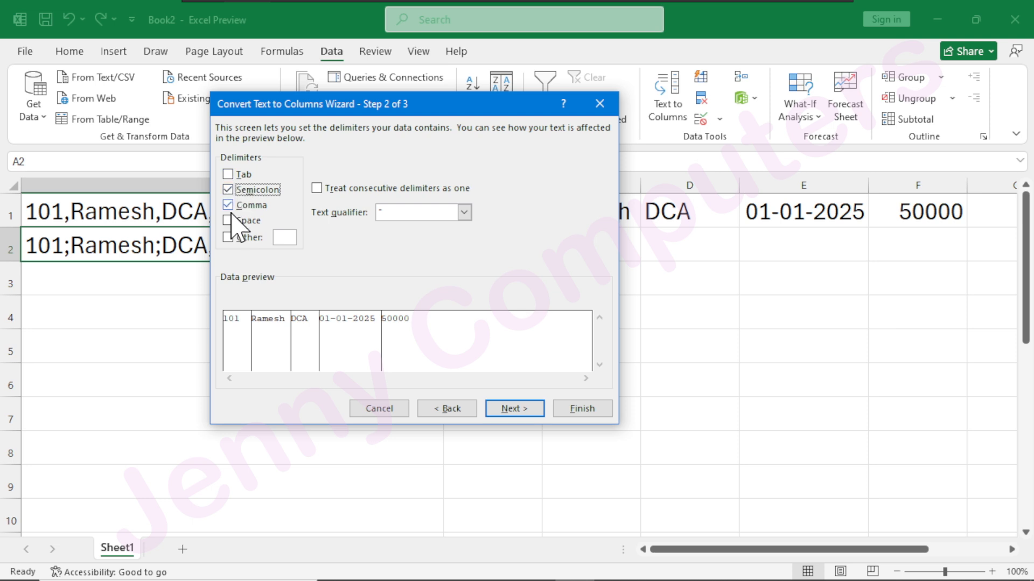
{"action": "left_click", "coordinate": [506, 409]}
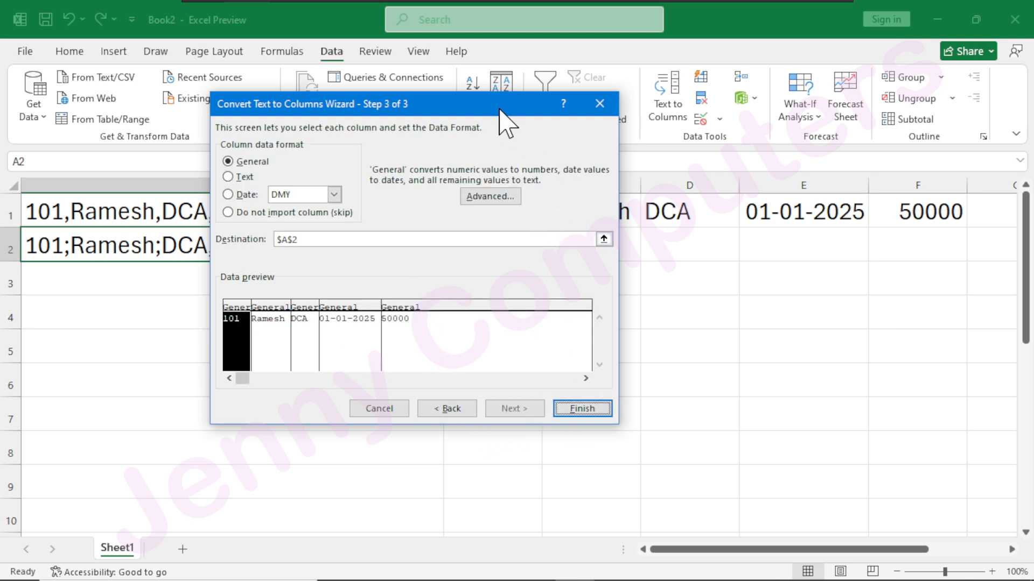
Set the destination to B2 and finish splitting the record in A2.
{"action": "left_click_drag", "start_coordinate": [498, 109], "coordinate": [516, 315]}
{"action": "left_click_drag", "start_coordinate": [346, 445], "coordinate": [277, 457]}
{"action": "left_click", "coordinate": [485, 248]}
{"action": "left_click_drag", "start_coordinate": [455, 311], "coordinate": [430, 131]}
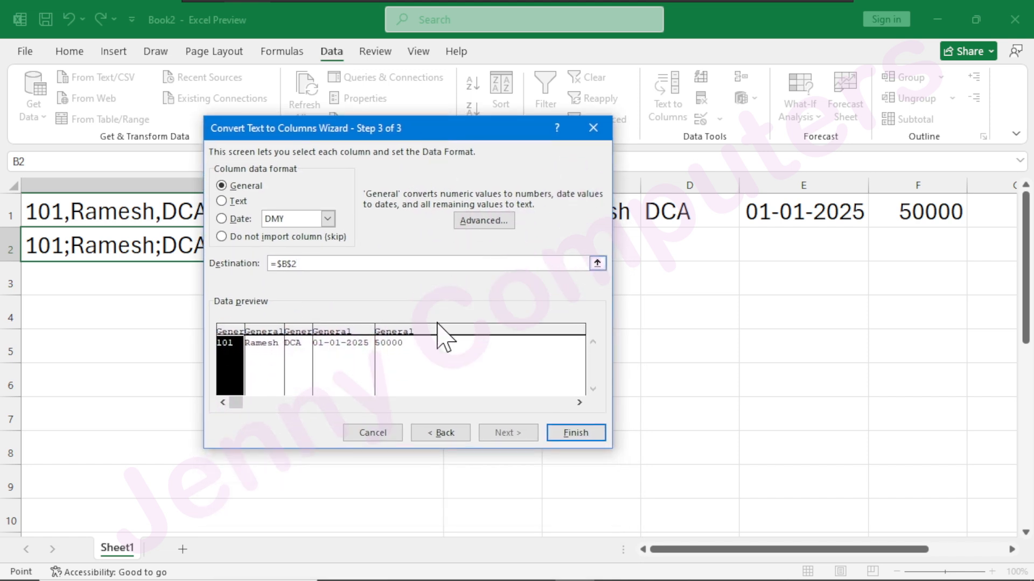
{"action": "left_click", "coordinate": [574, 433]}
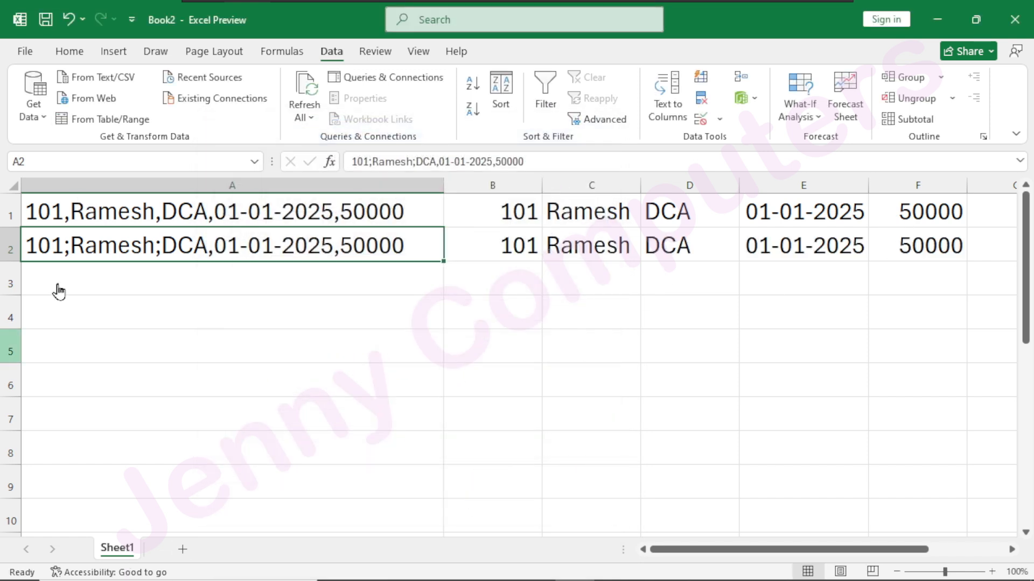
Enter a sample e-mail address in cell A3.
{"action": "left_click", "coordinate": [102, 288]}
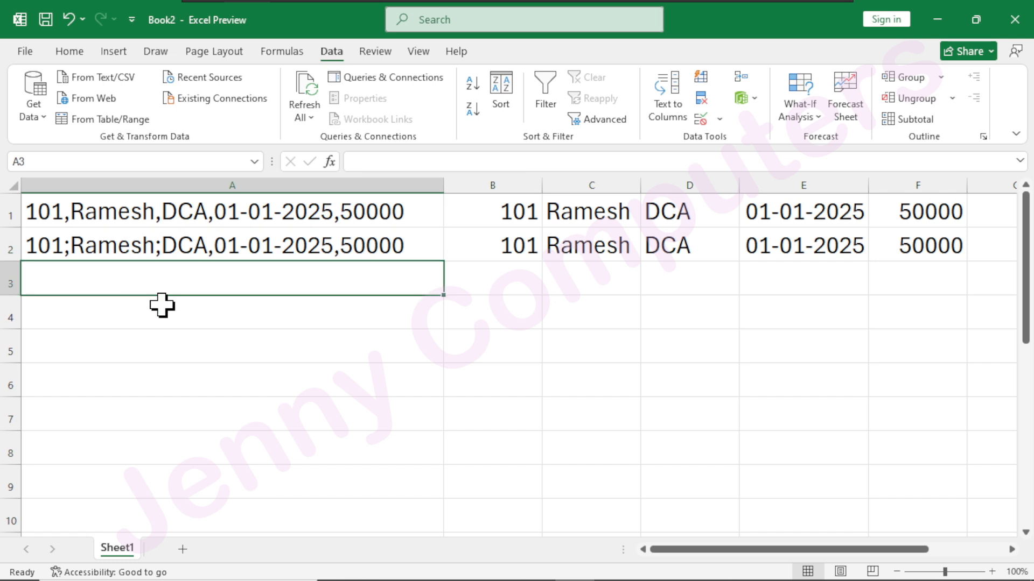
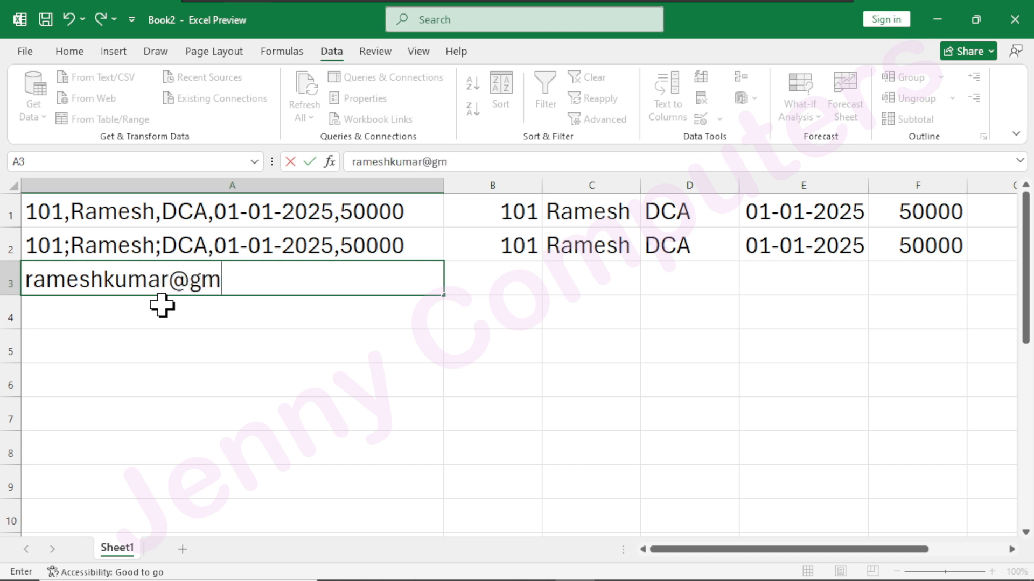
{"action": "key", "text": "Tab"}
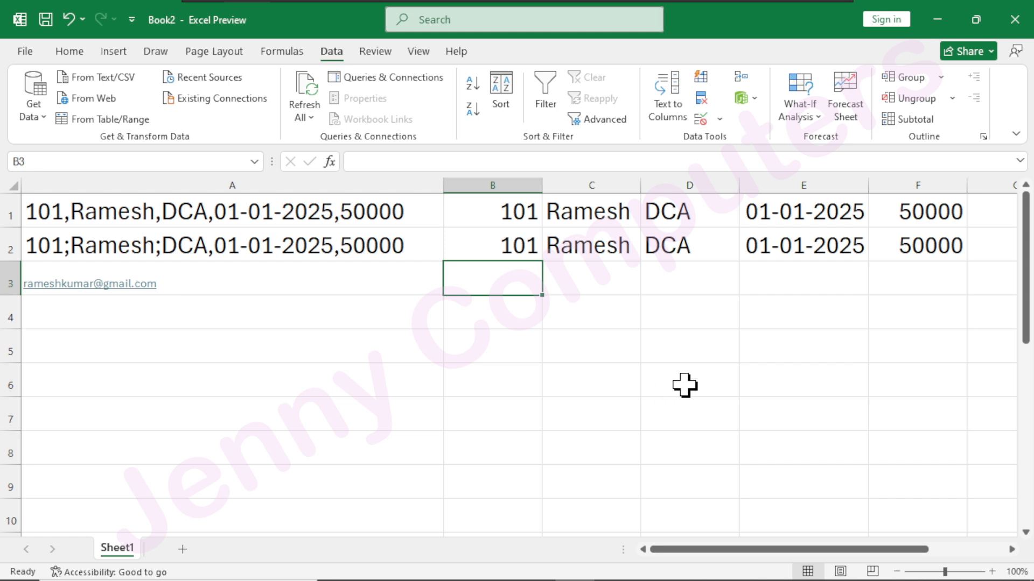
Clear the hyperlink from the e-mail address in A3 and remove its underline.
{"action": "left_click", "coordinate": [174, 286]}
{"action": "left_click", "coordinate": [87, 52]}
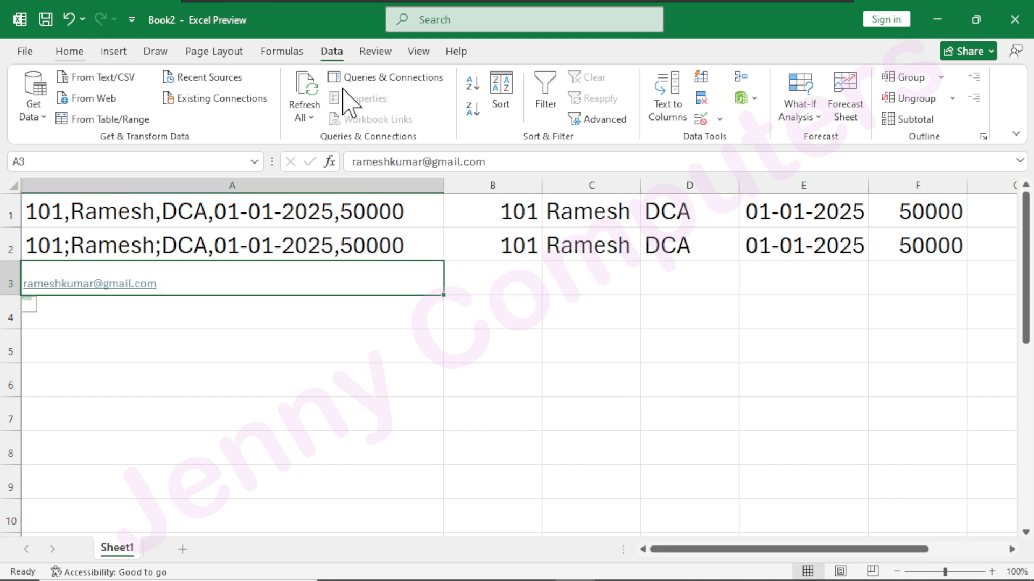
{"action": "left_click", "coordinate": [835, 120]}
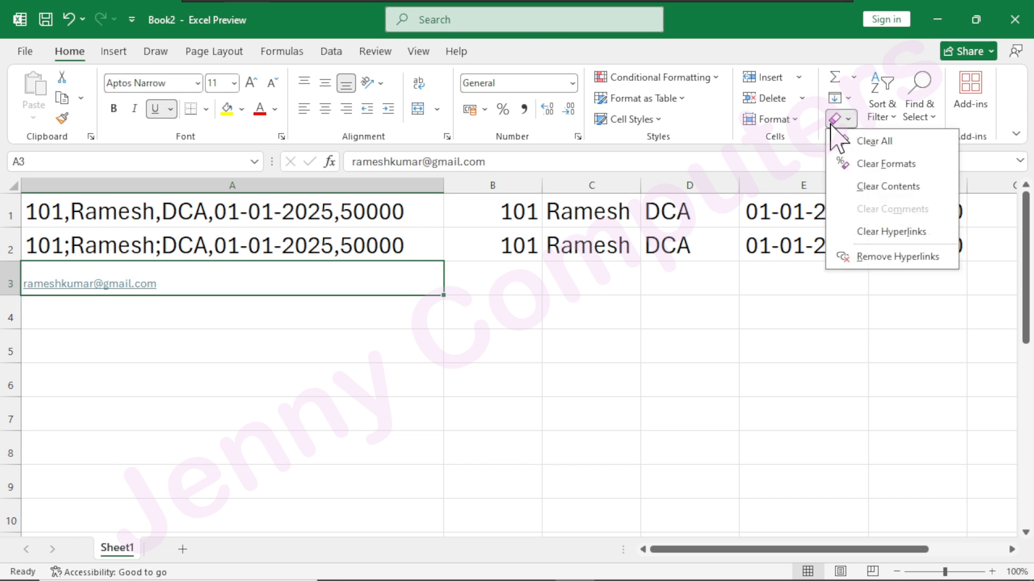
{"action": "left_click", "coordinate": [906, 232]}
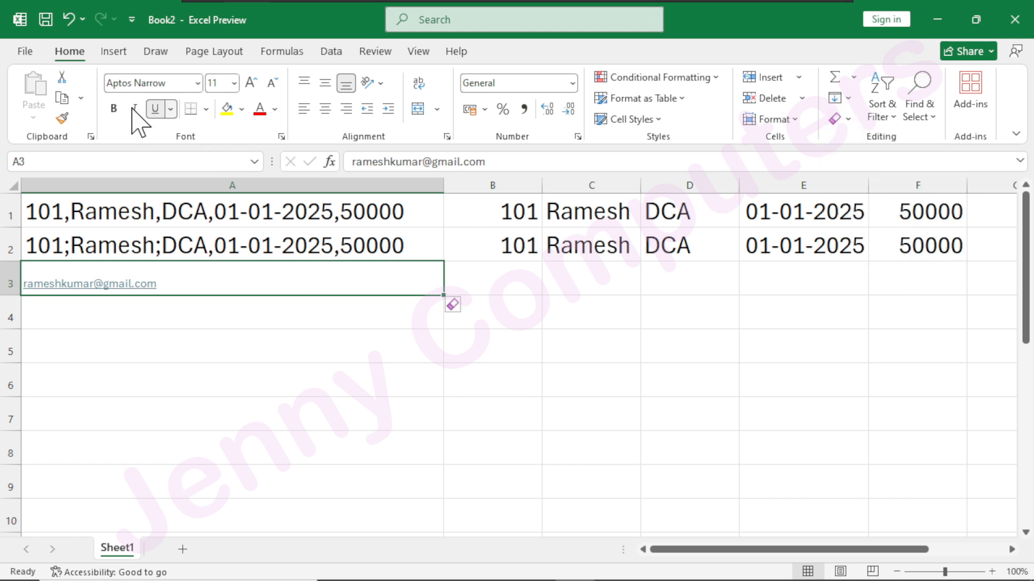
{"action": "left_click", "coordinate": [155, 109]}
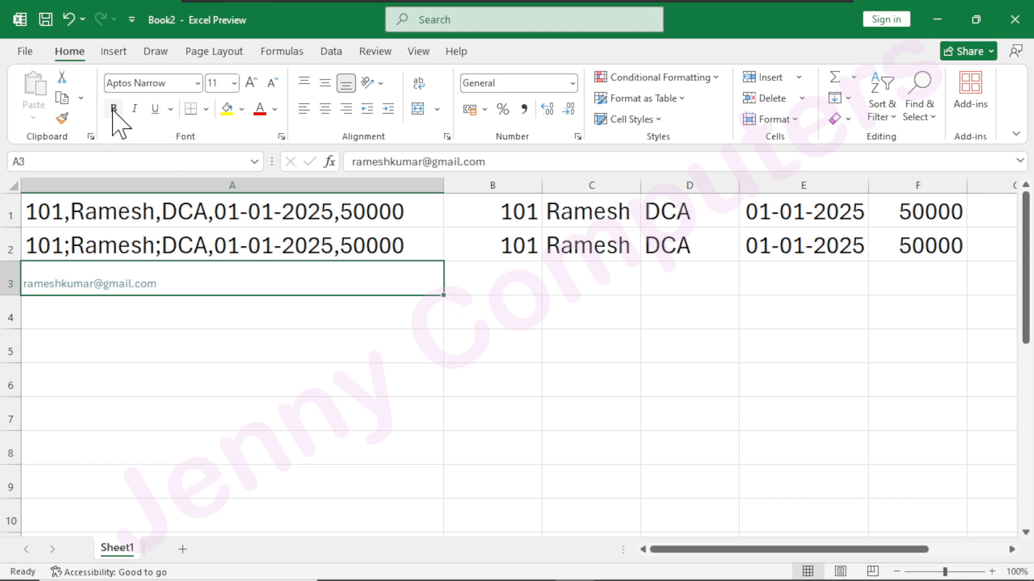
Set the text in A3 to black and enlarge its font to size 24.
{"action": "left_click", "coordinate": [275, 109]}
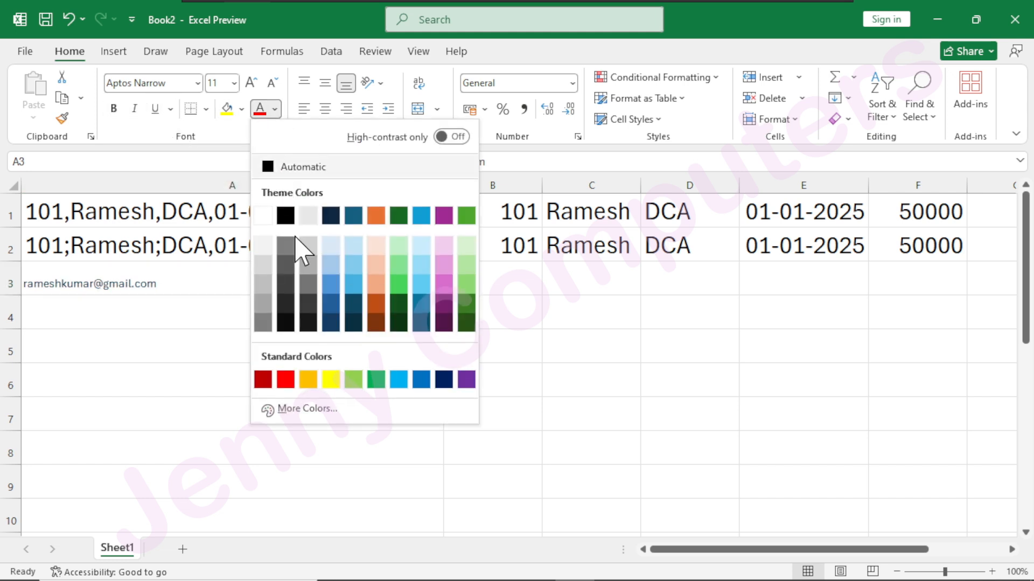
{"action": "left_click", "coordinate": [286, 216]}
{"action": "left_click", "coordinate": [251, 83]}
{"action": "left_click", "coordinate": [250, 82]}
{"action": "left_click", "coordinate": [251, 82]}
{"action": "left_click", "coordinate": [250, 82]}
{"action": "left_click", "coordinate": [251, 83]}
{"action": "left_click", "coordinate": [250, 83]}
{"action": "left_click", "coordinate": [251, 83]}
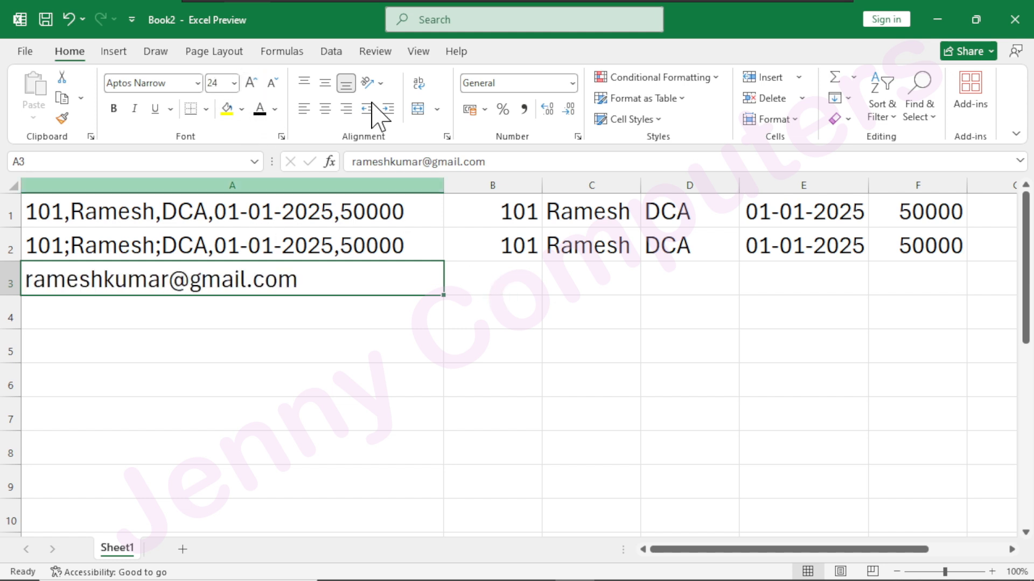
Start Text to Columns on A3 as Delimited, replacing the Semicolon and Comma delimiters with a custom @ delimiter.
{"action": "left_click", "coordinate": [333, 52]}
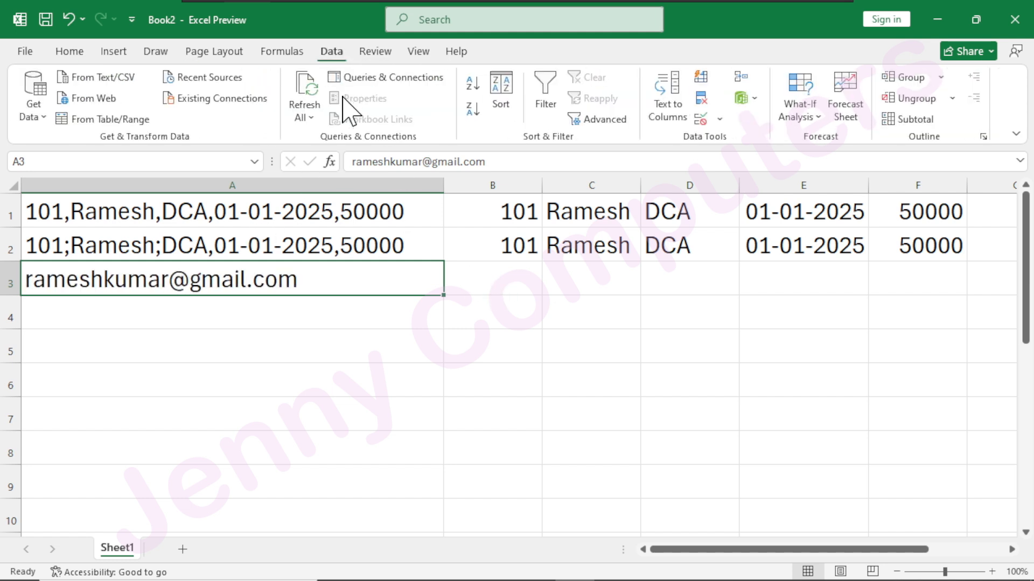
{"action": "left_click", "coordinate": [667, 103]}
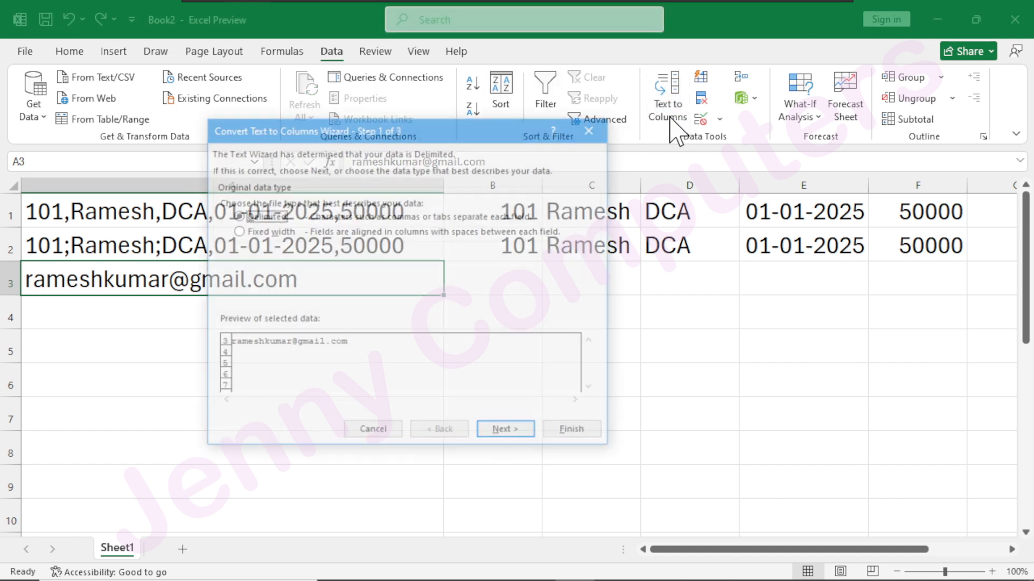
{"action": "left_click", "coordinate": [514, 433]}
{"action": "left_click_drag", "start_coordinate": [274, 132], "coordinate": [370, 135]}
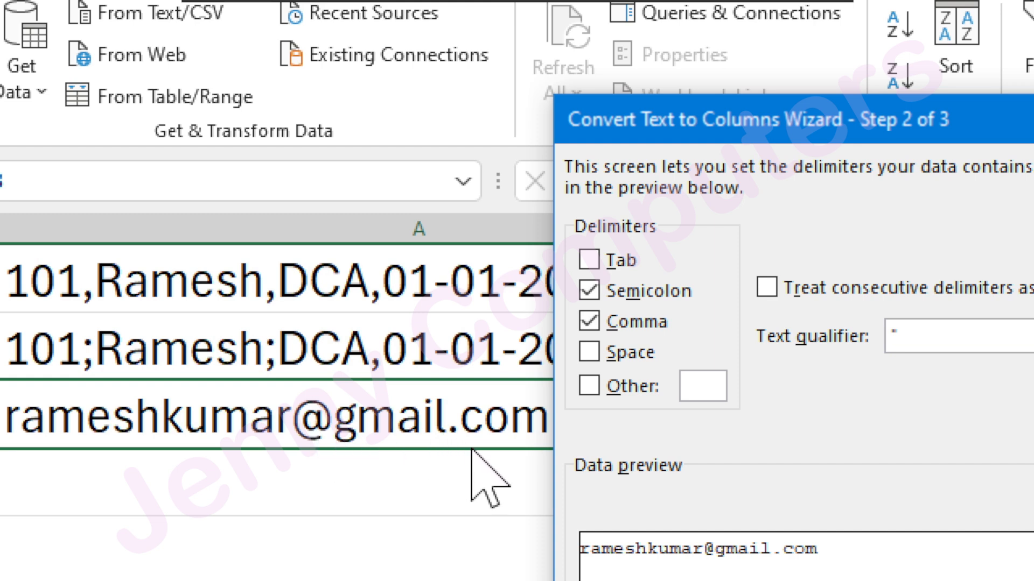
{"action": "left_click", "coordinate": [599, 293]}
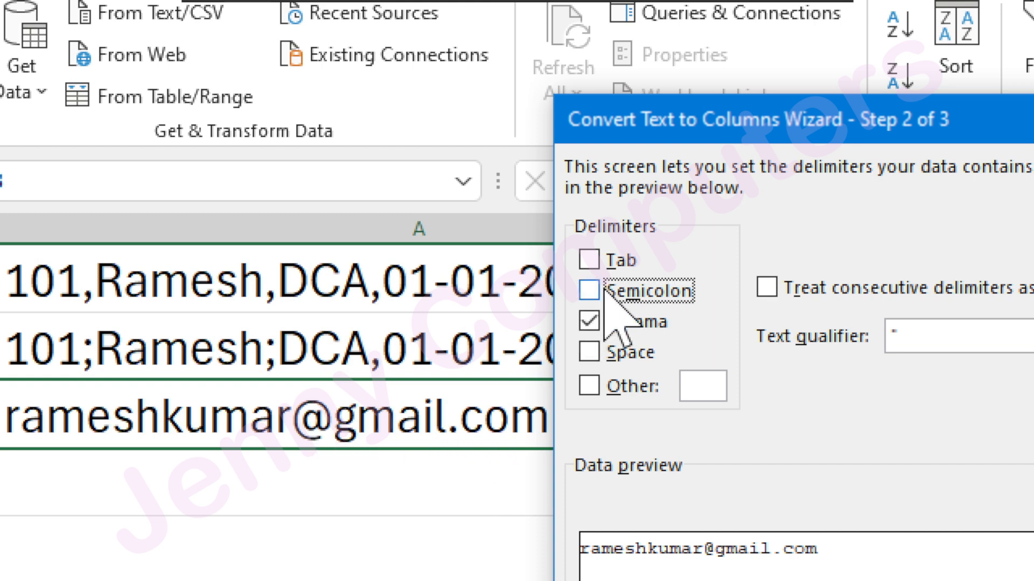
{"action": "left_click", "coordinate": [595, 321]}
{"action": "left_click", "coordinate": [695, 390]}
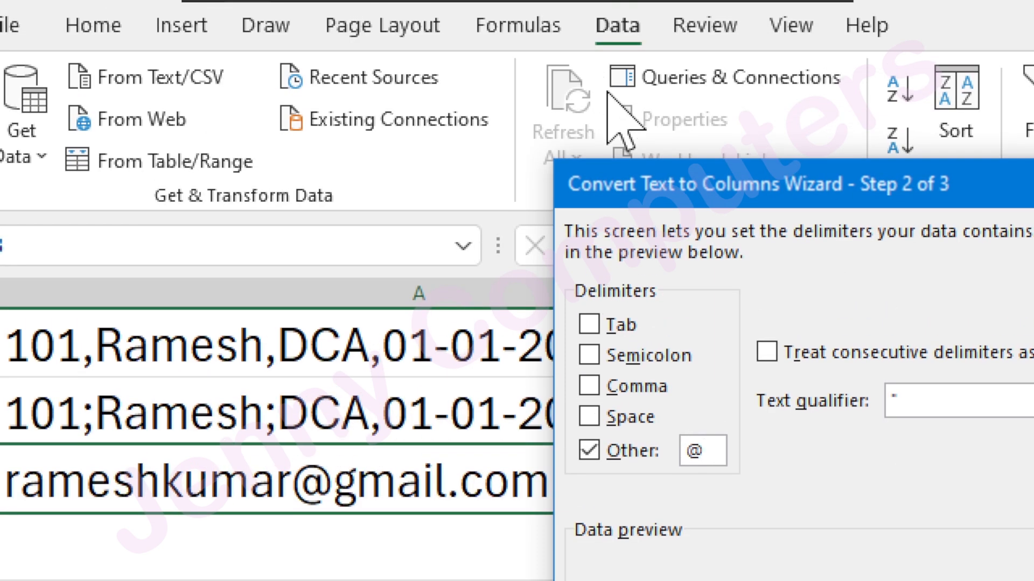
{"action": "left_click_drag", "start_coordinate": [708, 126], "coordinate": [549, 6]}
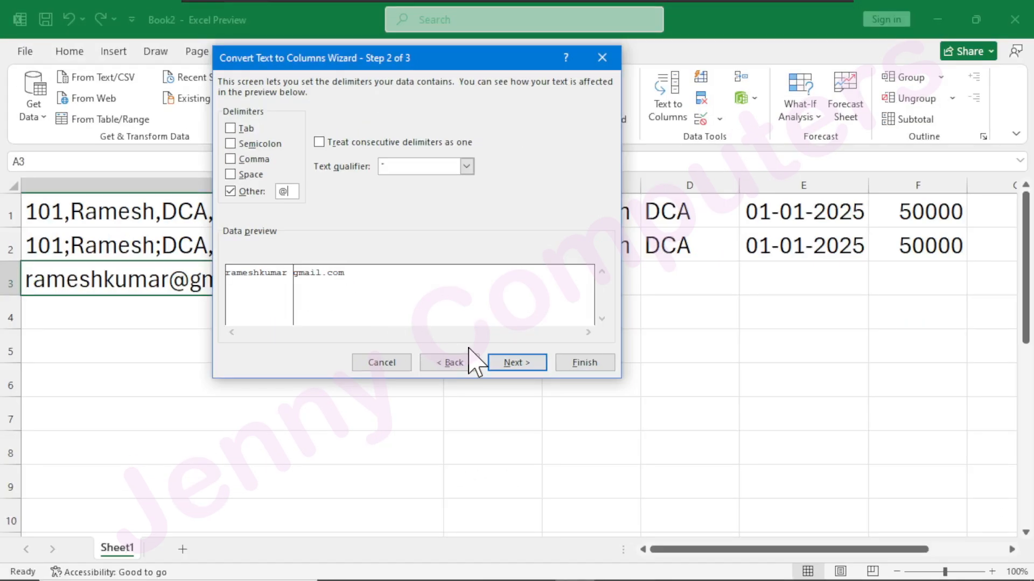
Finish splitting the e-mail address with B3 as the destination and widen columns B and C to fit the parts.
{"action": "left_click", "coordinate": [504, 364]}
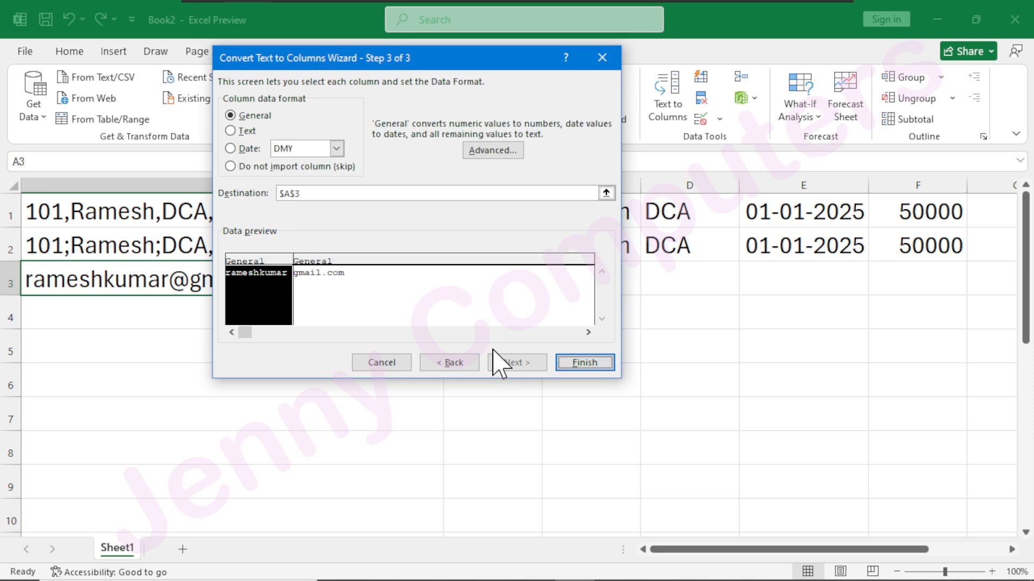
{"action": "left_click_drag", "start_coordinate": [413, 76], "coordinate": [333, 381]}
{"action": "left_click", "coordinate": [210, 498]}
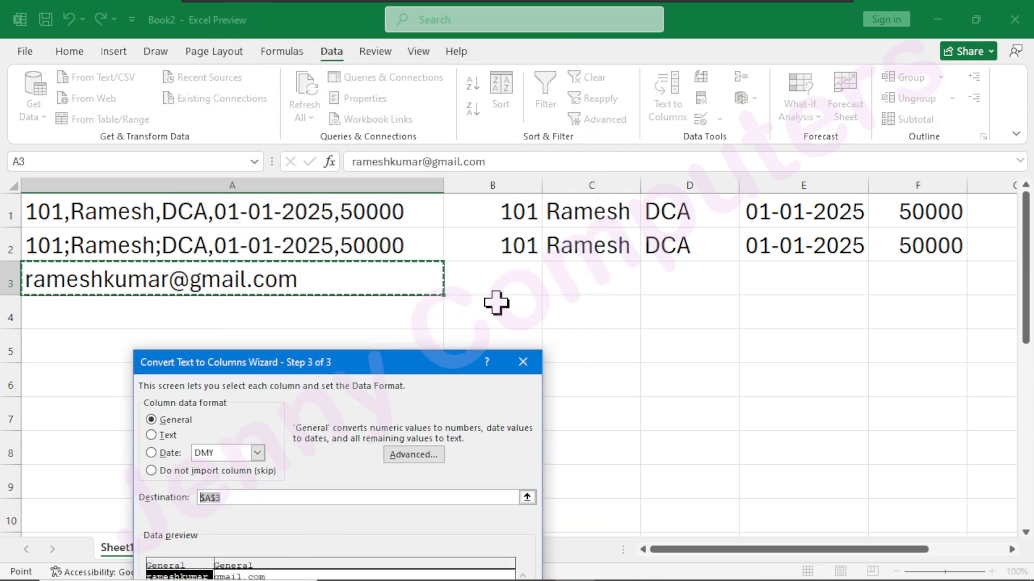
{"action": "left_click", "coordinate": [500, 279]}
{"action": "left_click_drag", "start_coordinate": [384, 362], "coordinate": [360, 98]}
{"action": "left_click", "coordinate": [482, 404]}
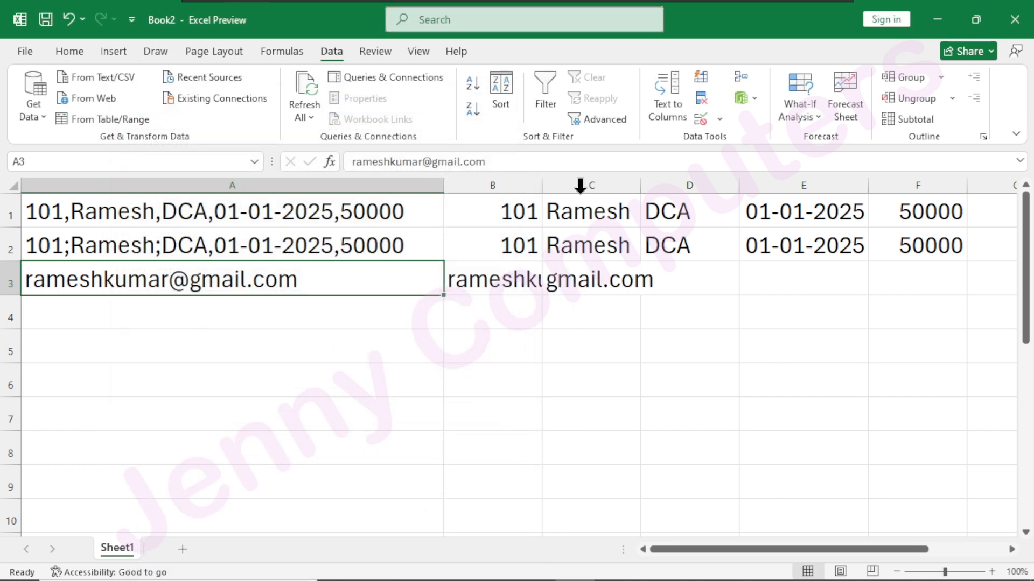
{"action": "left_click_drag", "start_coordinate": [539, 185], "coordinate": [611, 185]}
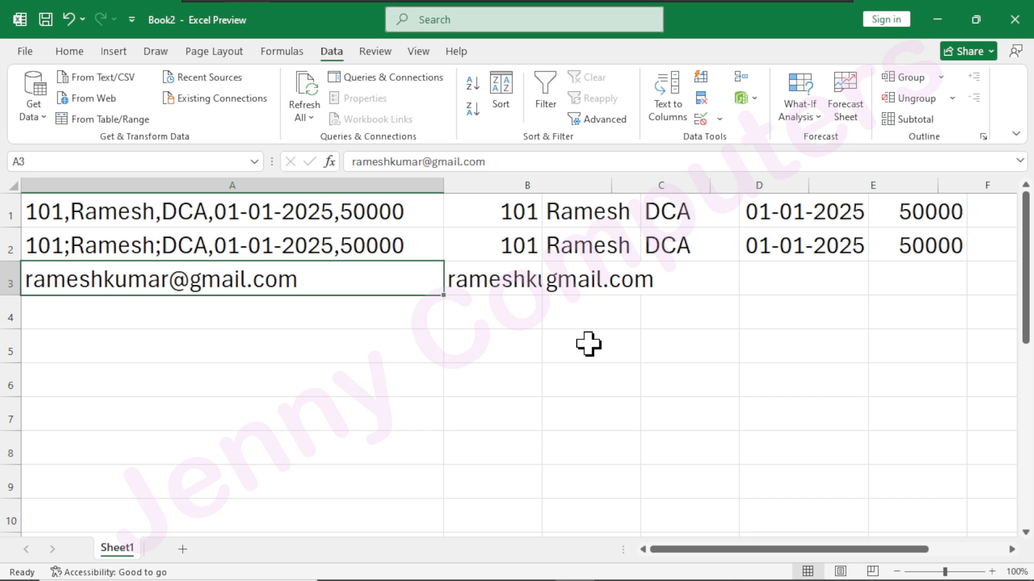
{"action": "double_click", "coordinate": [714, 186]}
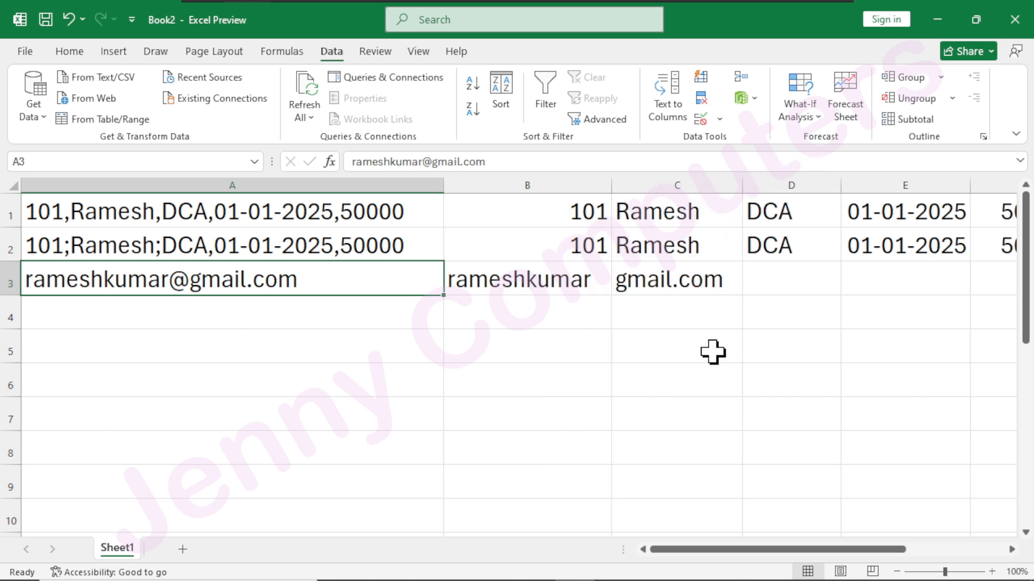
Enter a comma-separated record in A4: 101, a first name and dca each in double quotes, 01-01-2025 and 30000.
{"action": "left_click", "coordinate": [230, 323]}
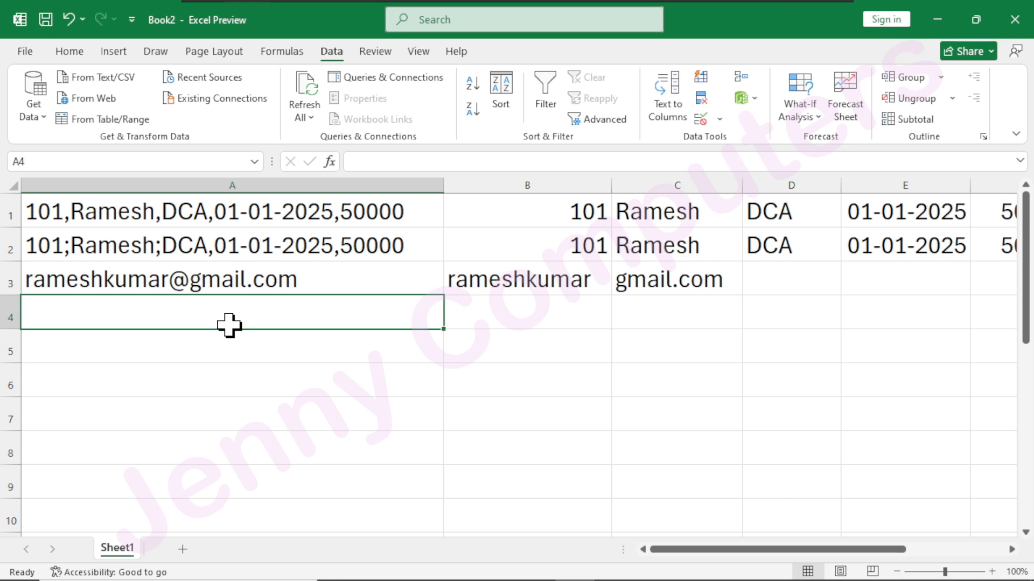
{"action": "type", "text": "101,\"ramesh\",\"dca\",01-01-2025,"}
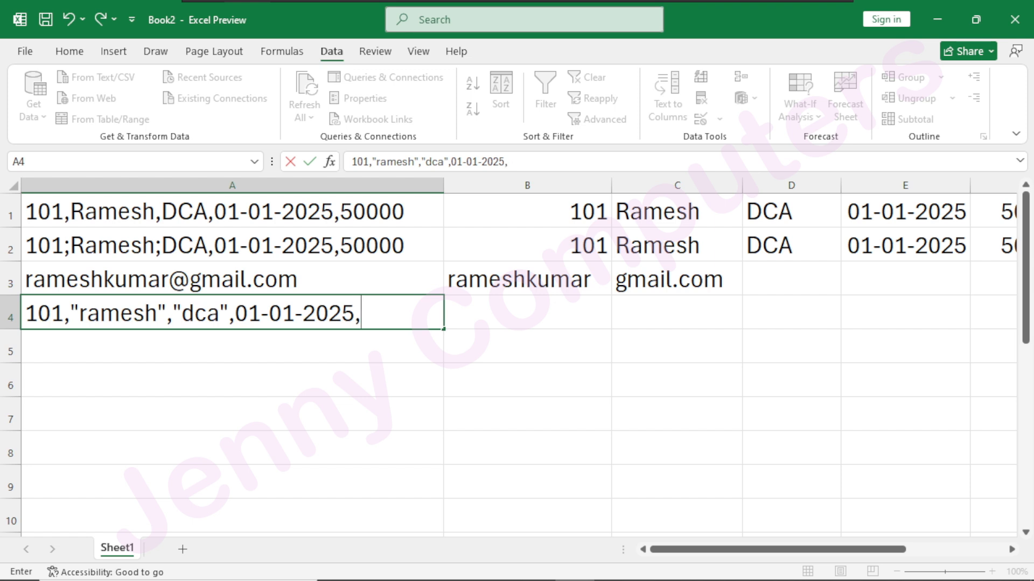
{"action": "type", "text": "0000"}
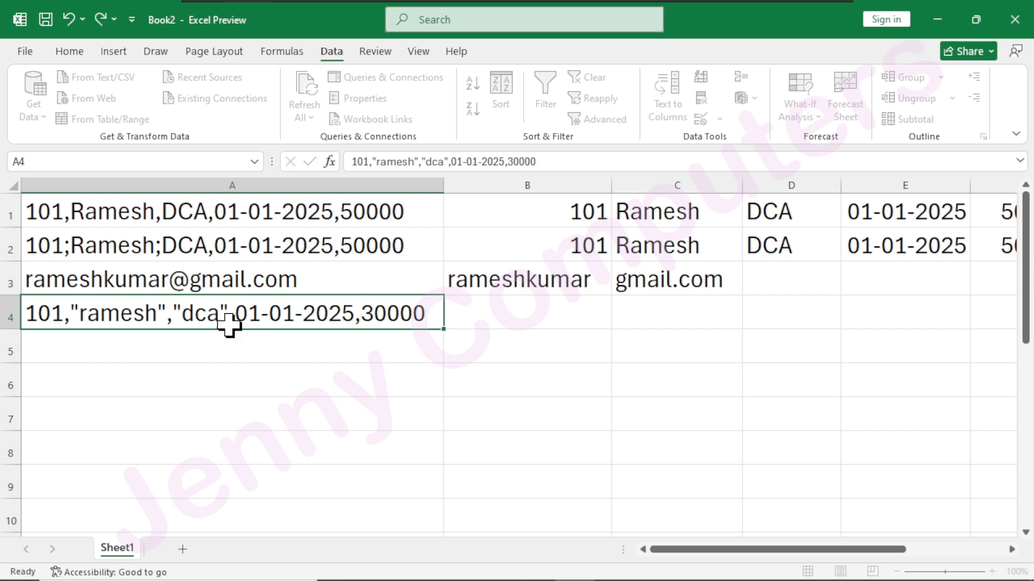
{"action": "key", "text": "Return"}
Start Text to Columns on A4 as Delimited, using Comma as the only delimiter.
{"action": "left_click", "coordinate": [199, 315]}
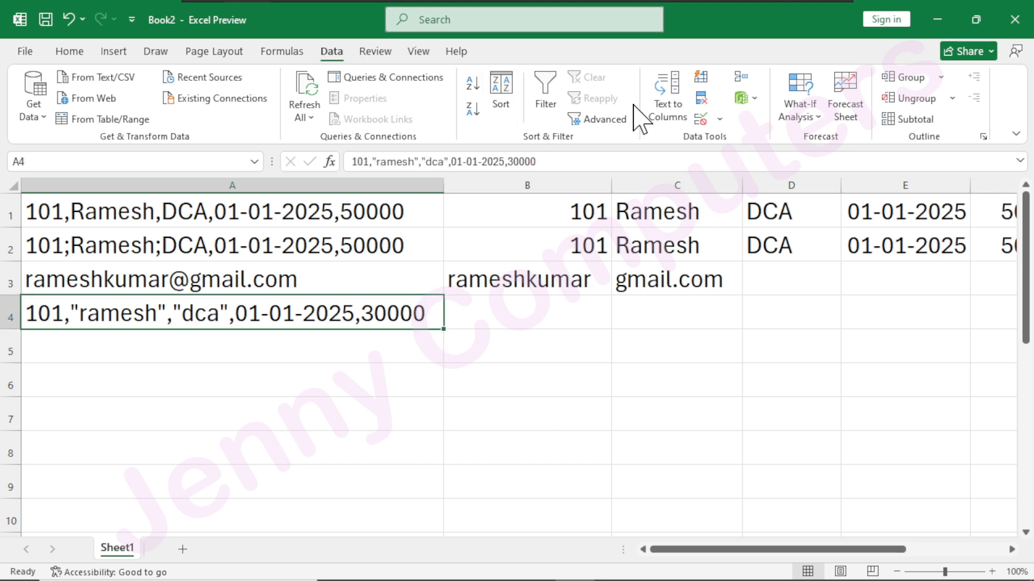
{"action": "left_click", "coordinate": [667, 124]}
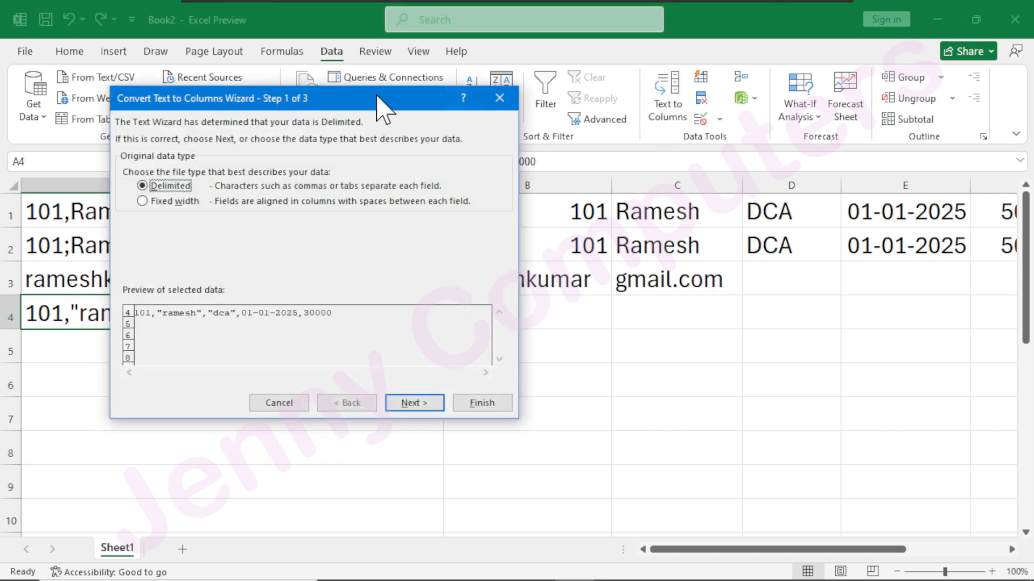
{"action": "left_click", "coordinate": [417, 408]}
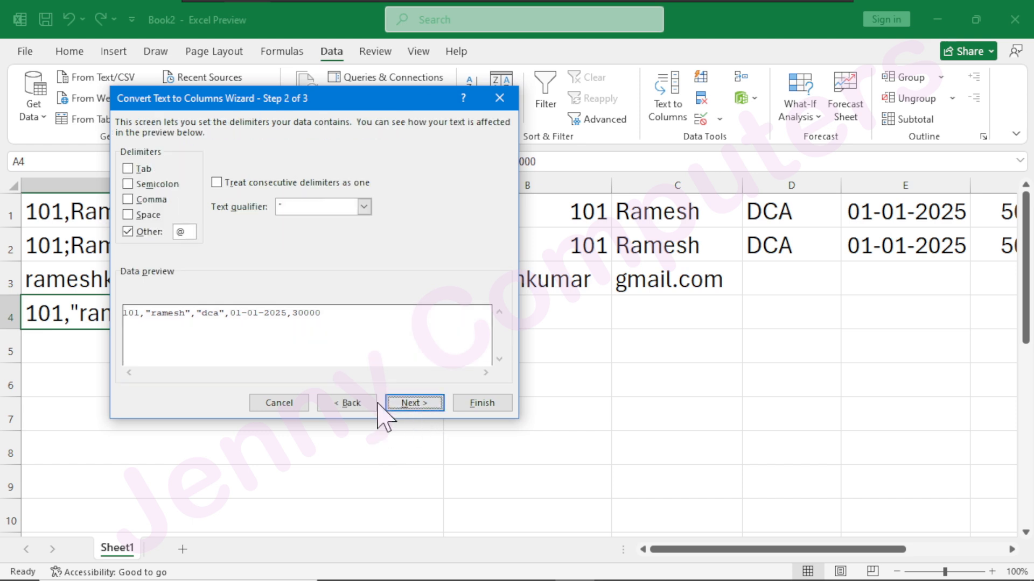
{"action": "left_click_drag", "start_coordinate": [231, 98], "coordinate": [483, 108]}
{"action": "left_click", "coordinate": [379, 242]}
{"action": "left_click", "coordinate": [380, 210]}
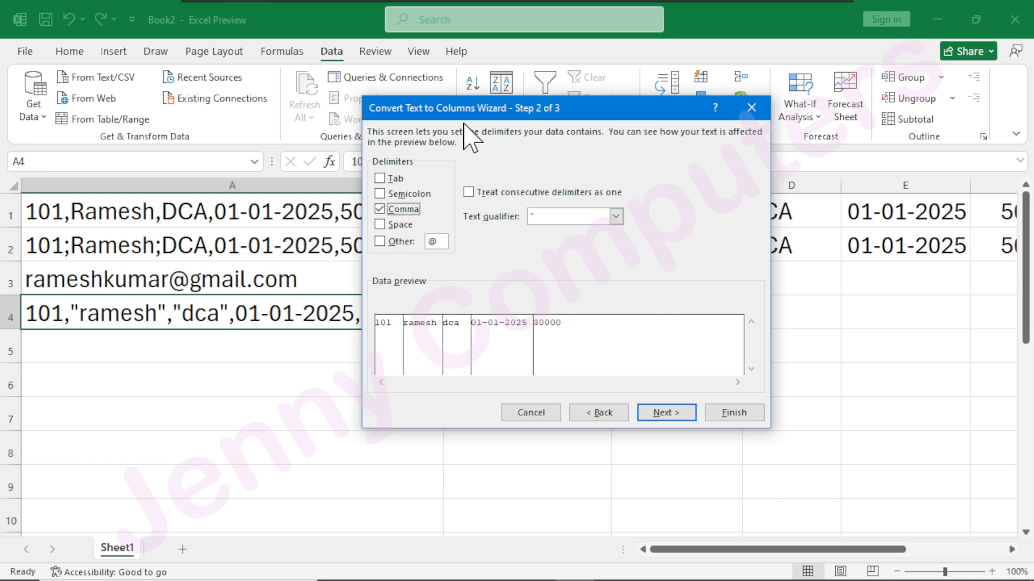
{"action": "left_click_drag", "start_coordinate": [489, 115], "coordinate": [451, 121]}
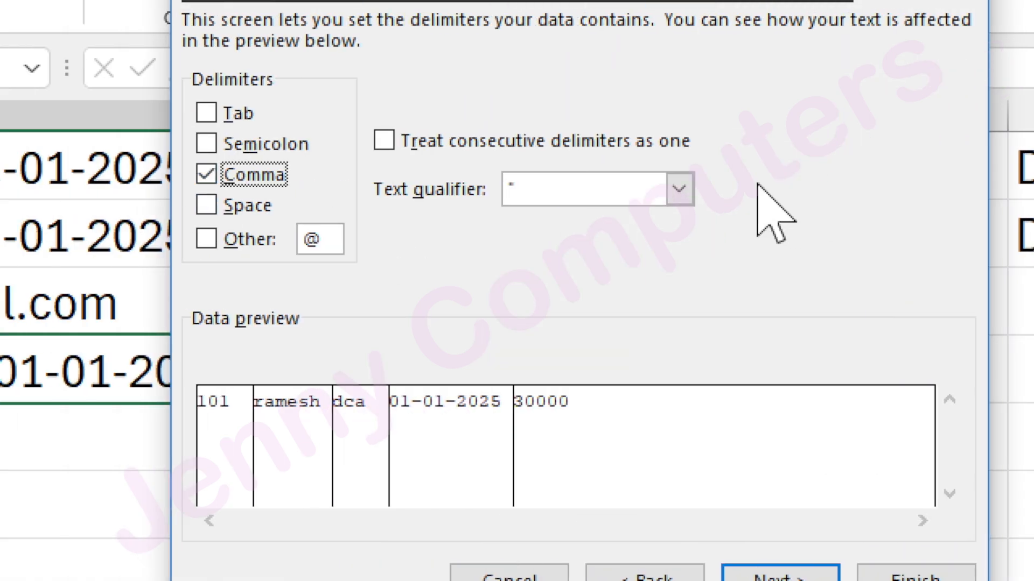
Preview the split with the text qualifier set to {none}, restore the double-quote qualifier, and close the wizard without splitting.
{"action": "left_click", "coordinate": [679, 190]}
{"action": "left_click", "coordinate": [560, 263]}
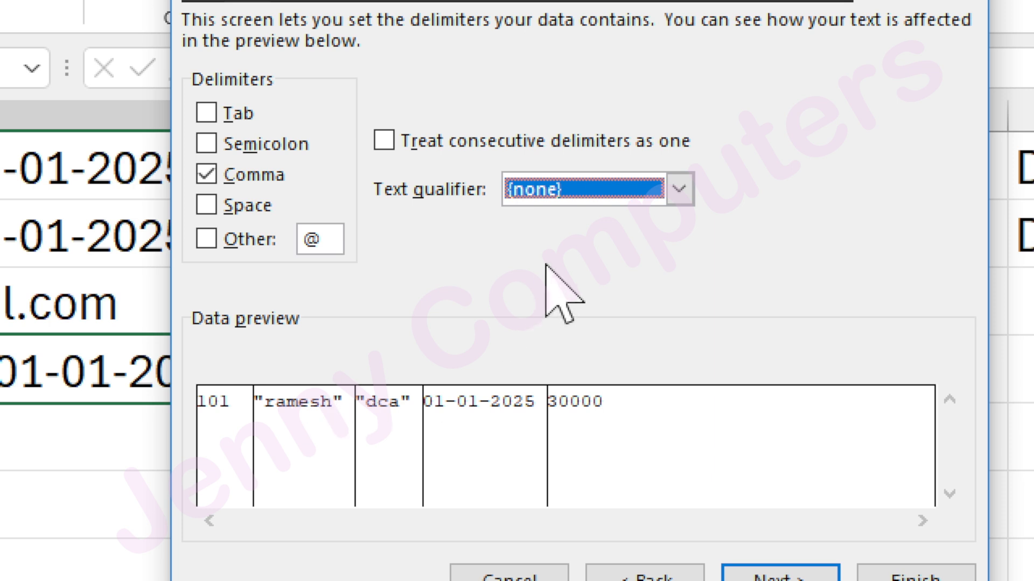
{"action": "left_click", "coordinate": [598, 196]}
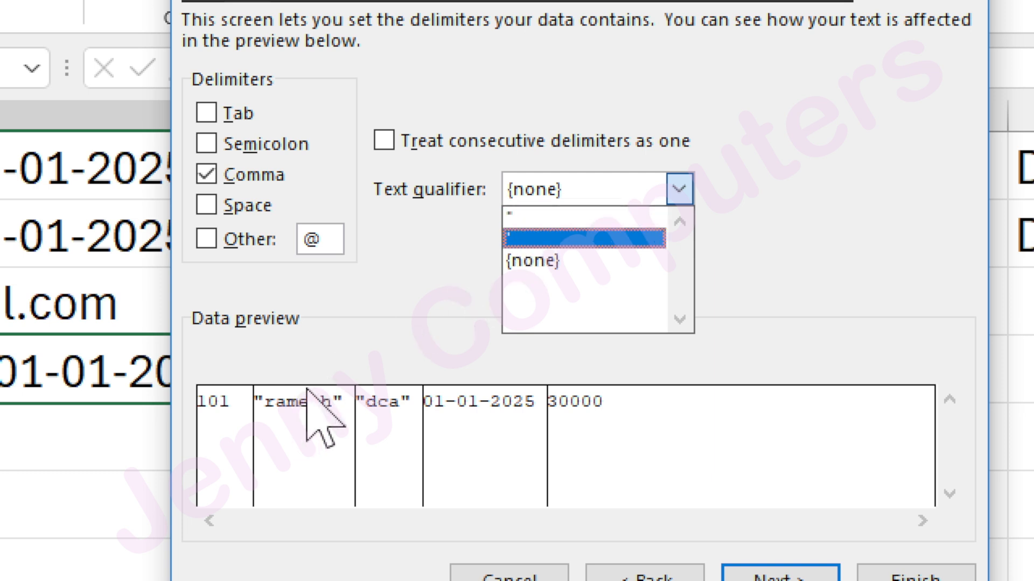
{"action": "left_click", "coordinate": [521, 213]}
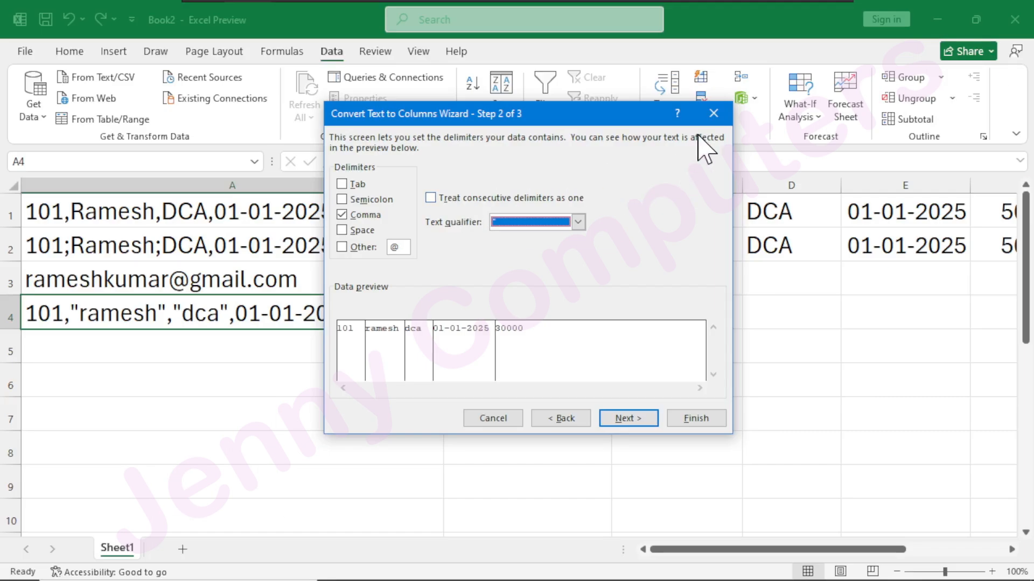
{"action": "left_click", "coordinate": [713, 115]}
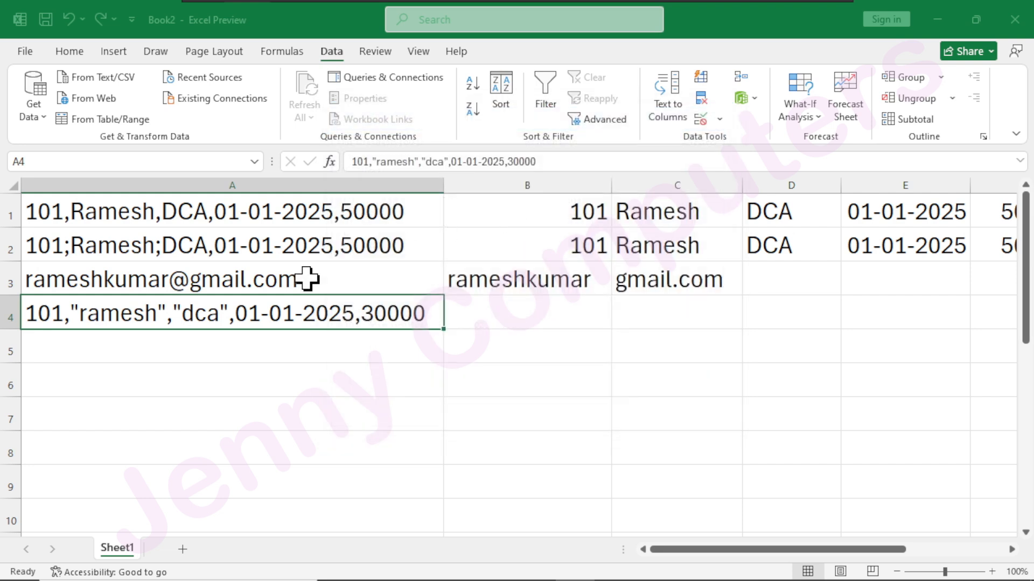
Add a second comma after 101 in A4's record and keep the cell selected.
{"action": "double_click", "coordinate": [64, 318]}
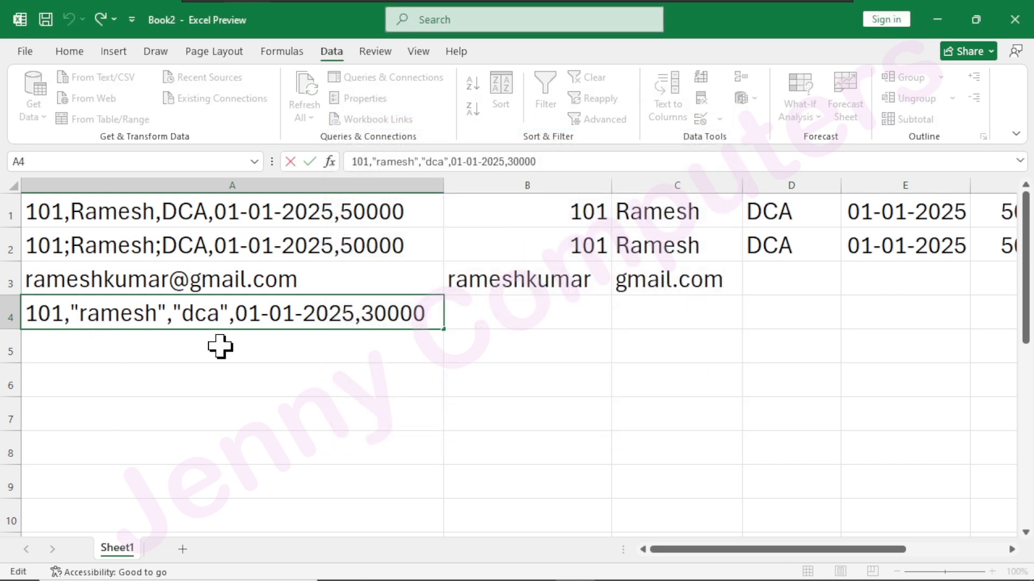
{"action": "type", "text": ","}
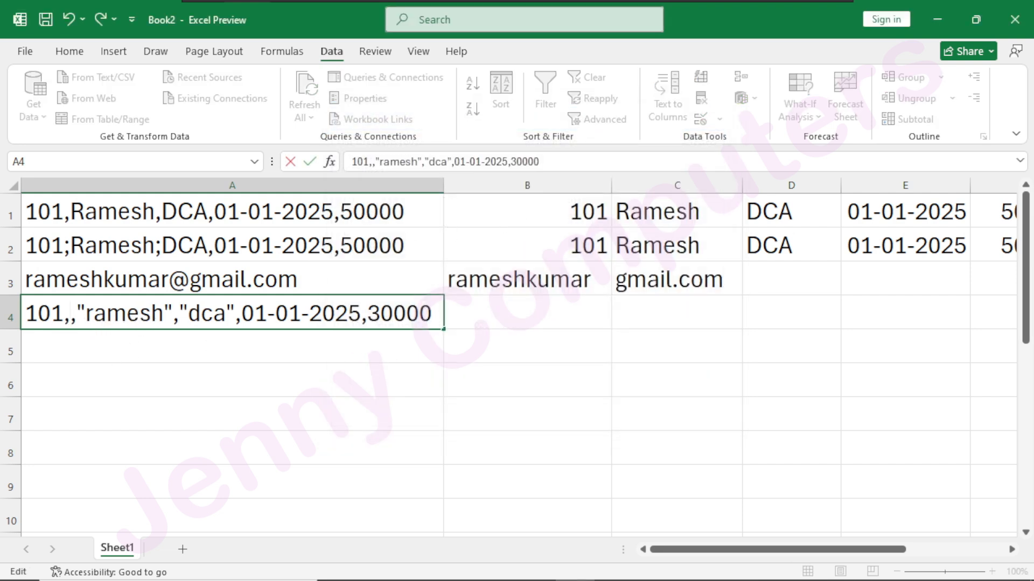
{"action": "left_click", "coordinate": [240, 374]}
{"action": "left_click", "coordinate": [339, 312]}
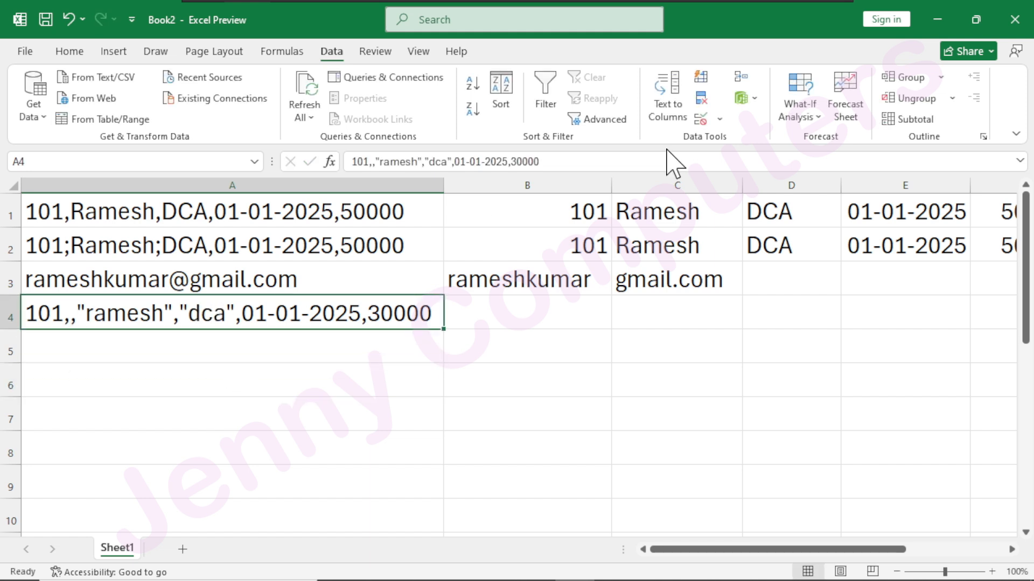
Start Text to Columns on A4 as Delimited by comma, treat consecutive delimiters as one, and proceed to the column format settings.
{"action": "left_click", "coordinate": [668, 96]}
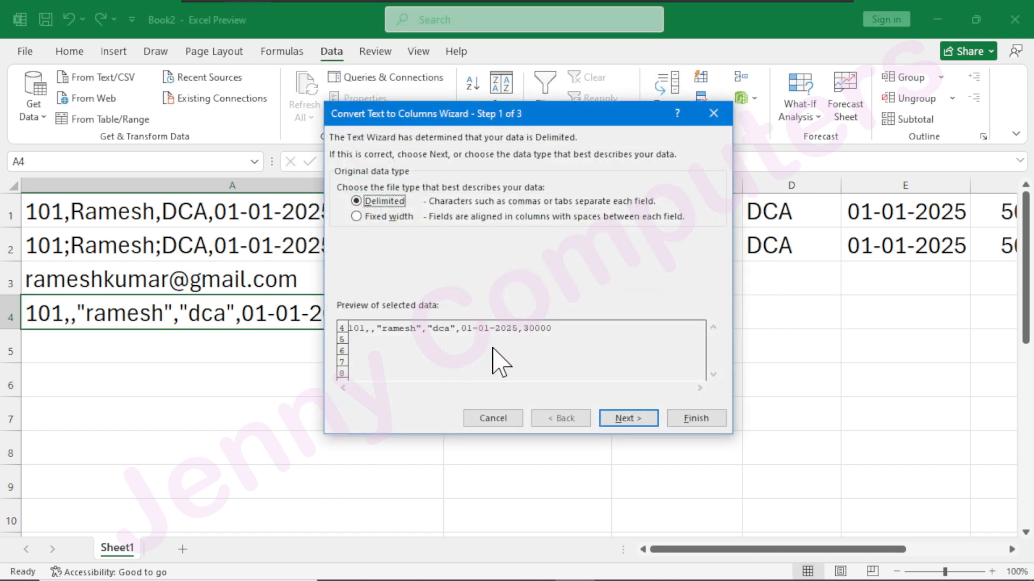
{"action": "left_click", "coordinate": [629, 420]}
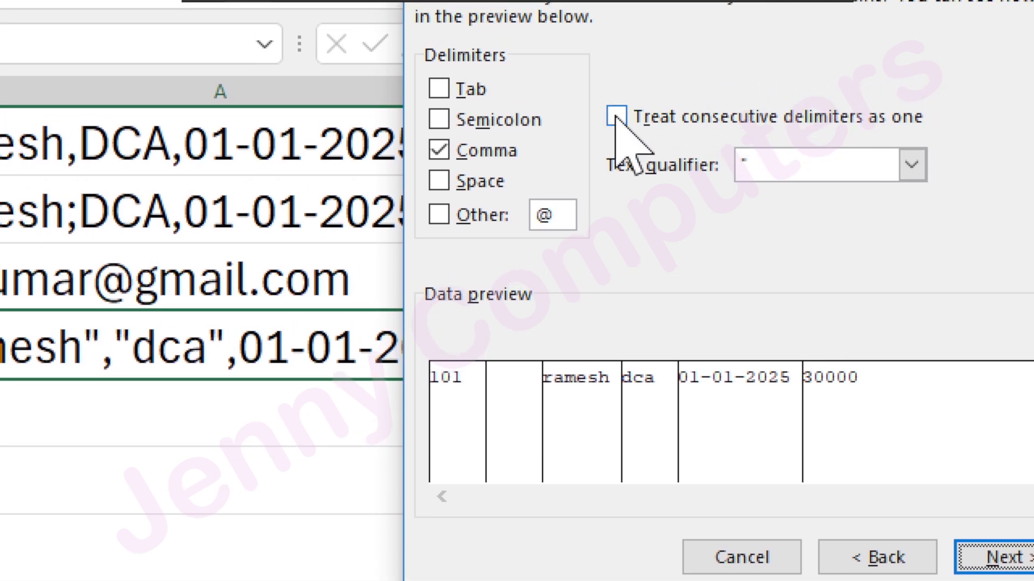
{"action": "left_click", "coordinate": [616, 116]}
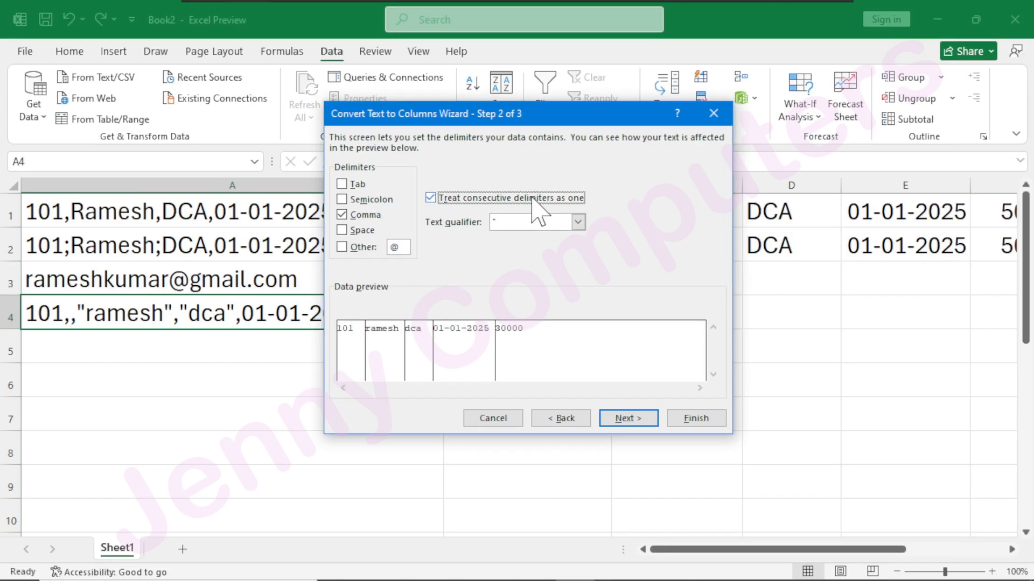
{"action": "left_click", "coordinate": [630, 421]}
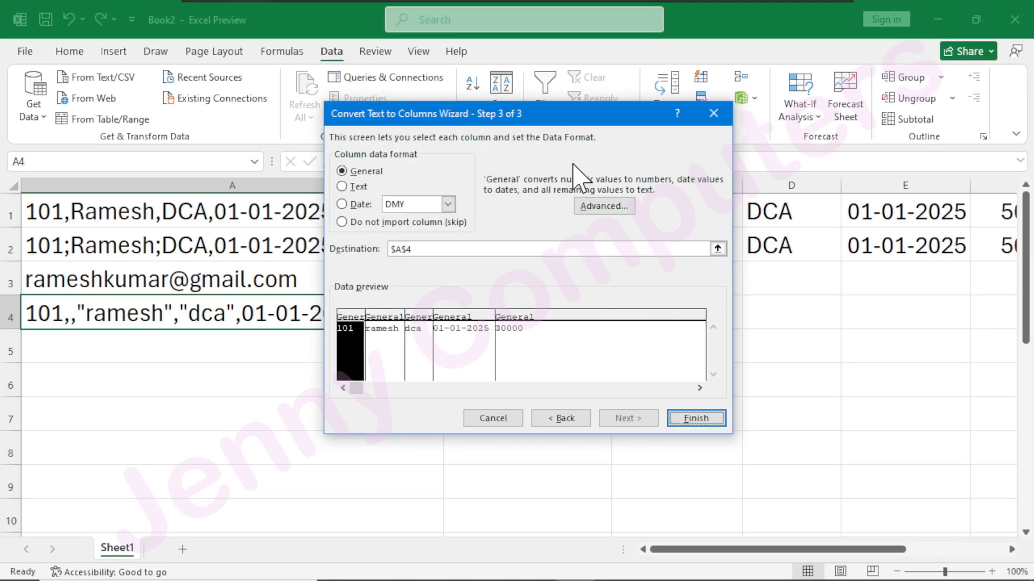
Set B4 as the destination for A4's split data and finish the conversion.
{"action": "left_click_drag", "start_coordinate": [584, 116], "coordinate": [421, 364]}
{"action": "left_click", "coordinate": [293, 497]}
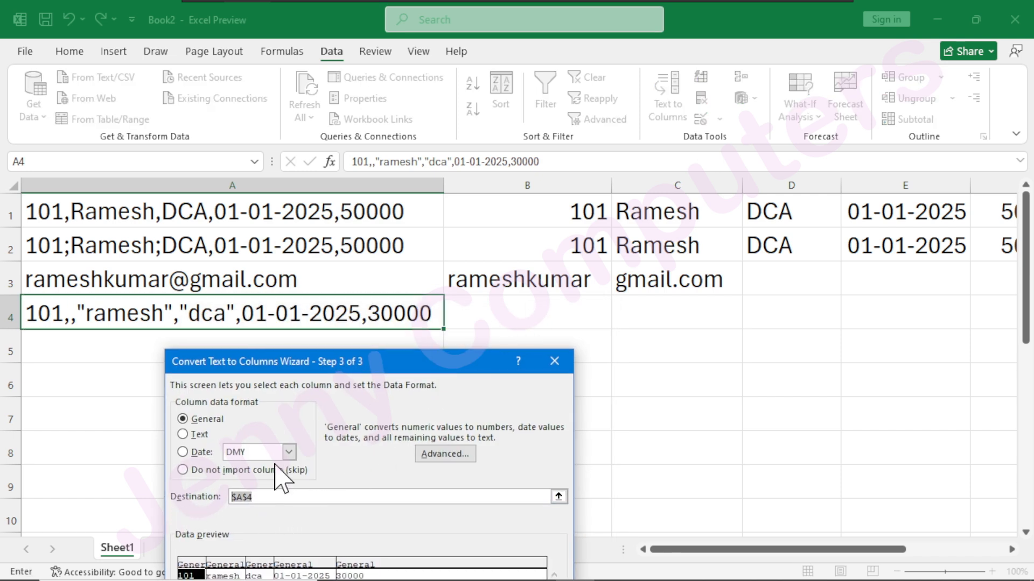
{"action": "left_click_drag", "start_coordinate": [455, 361], "coordinate": [475, 187]}
{"action": "left_click", "coordinate": [530, 484]}
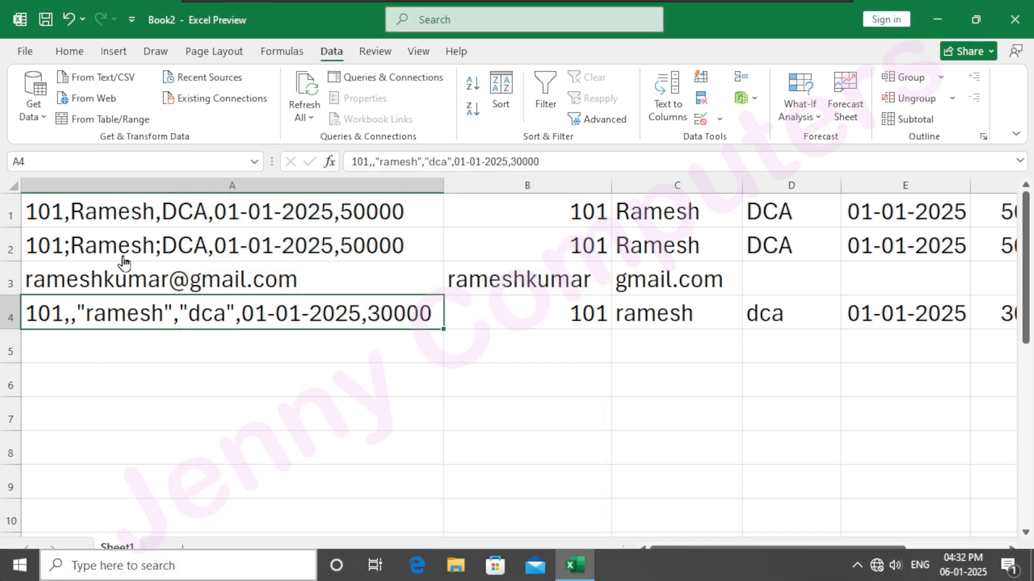
Copy the comma-separated record from A1 into A6 and keep A6 selected.
{"action": "left_click", "coordinate": [127, 235]}
{"action": "left_click", "coordinate": [139, 221]}
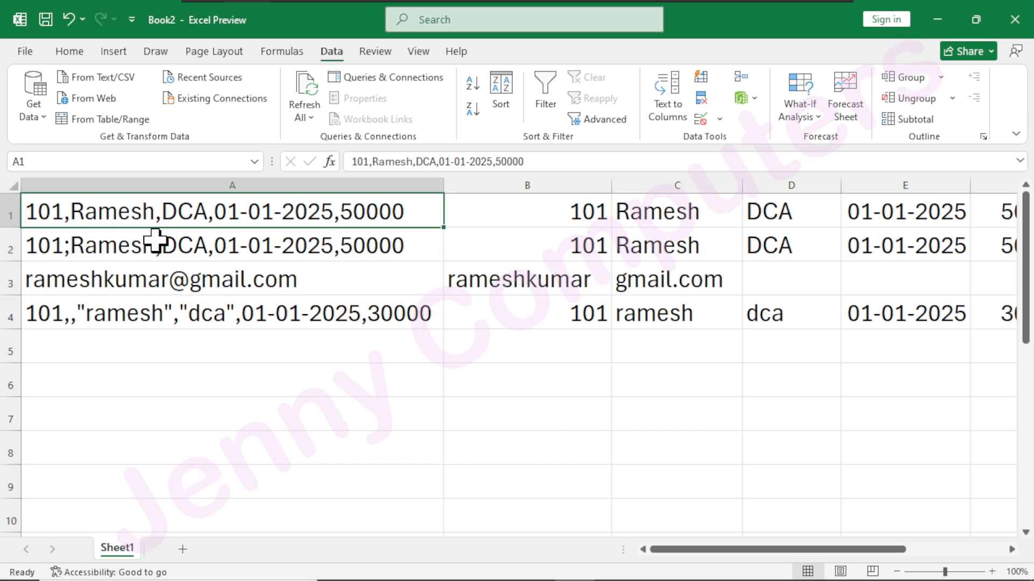
{"action": "key", "text": "ctrl+c"}
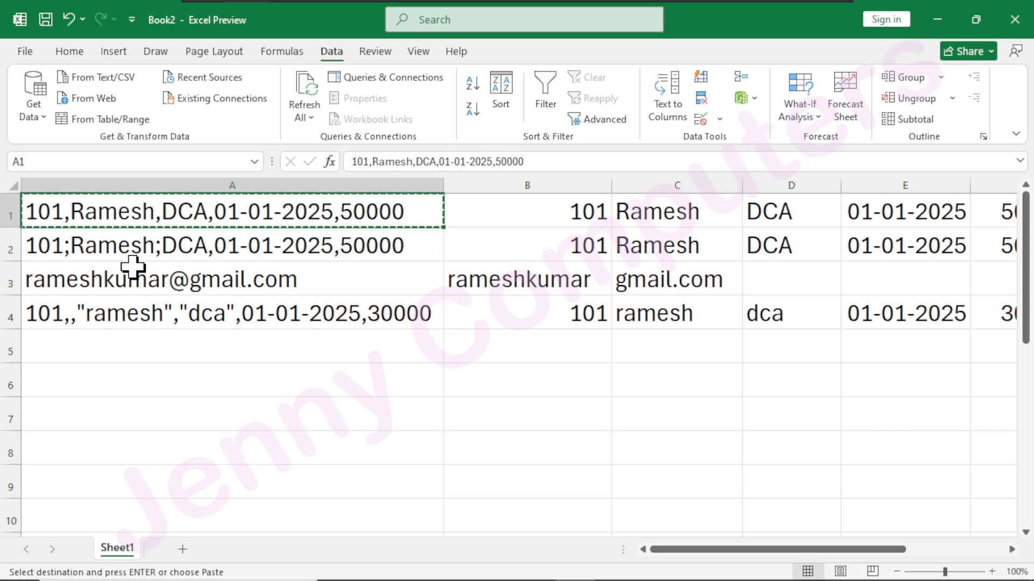
{"action": "left_click", "coordinate": [92, 381]}
{"action": "key", "text": "ctrl+v"}
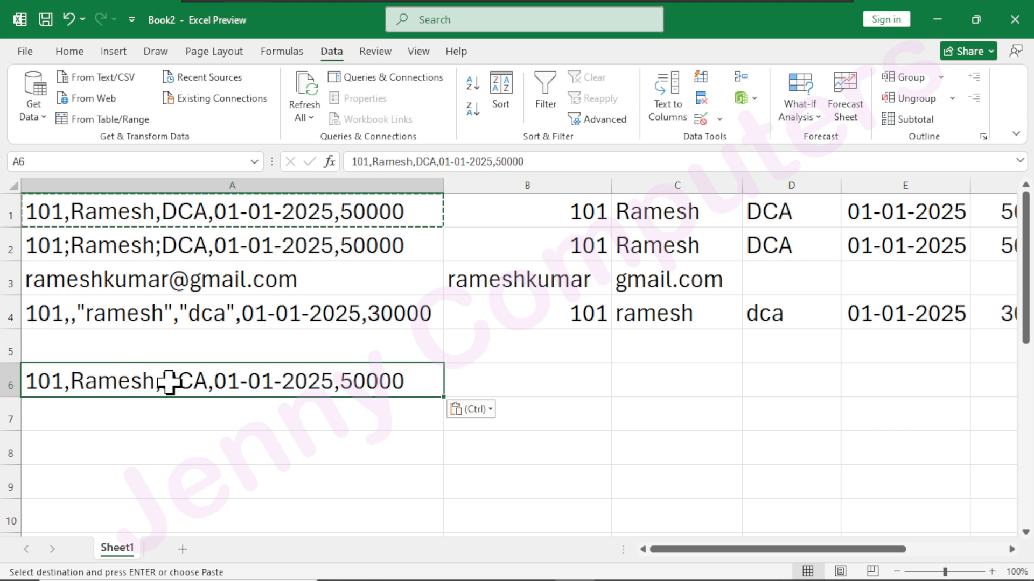
{"action": "left_click", "coordinate": [204, 446]}
{"action": "left_click", "coordinate": [294, 380]}
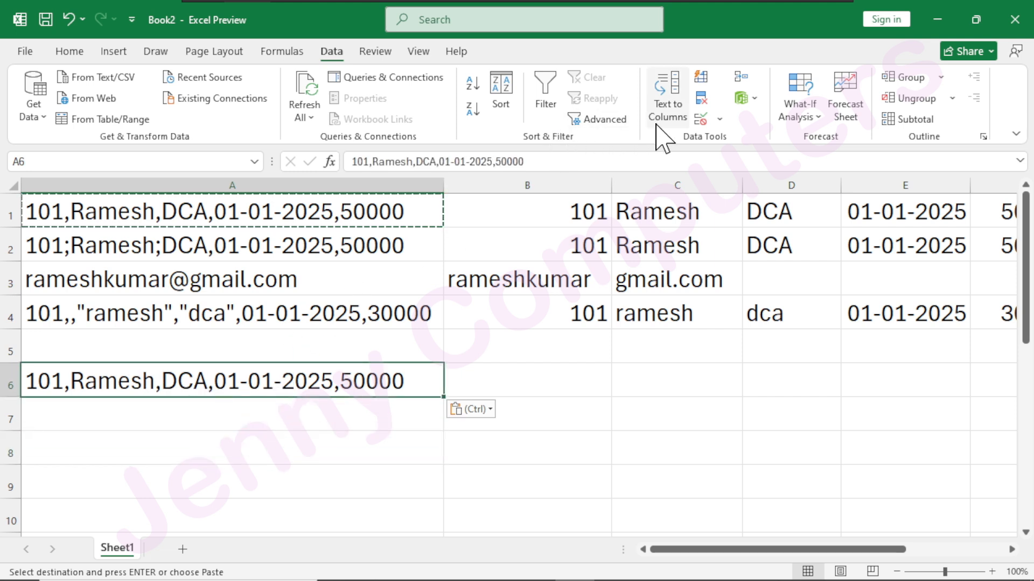
Start Text to Columns on A6 using the Fixed width data type and proceed to the column break settings.
{"action": "left_click", "coordinate": [671, 119]}
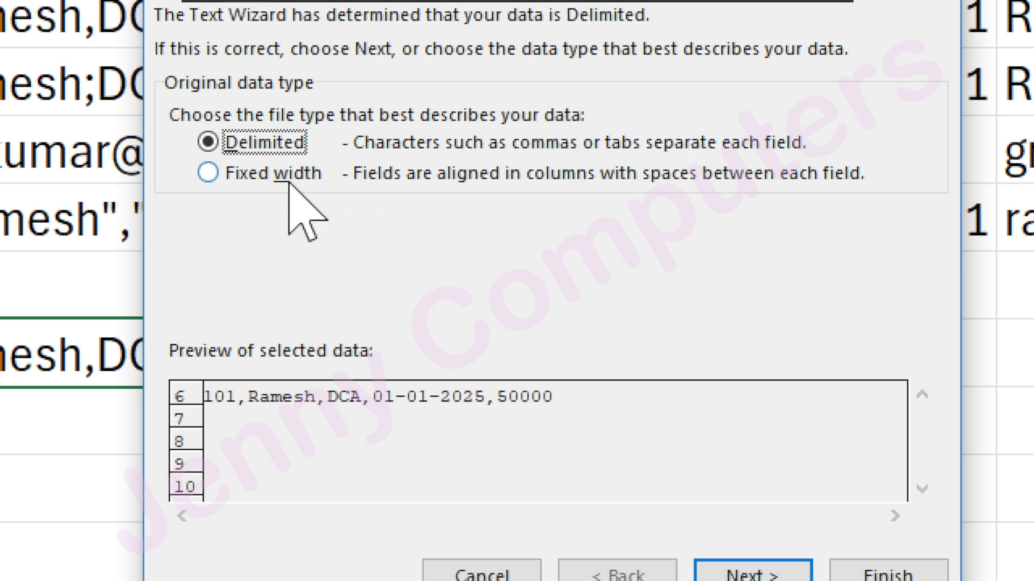
{"action": "left_click", "coordinate": [251, 176]}
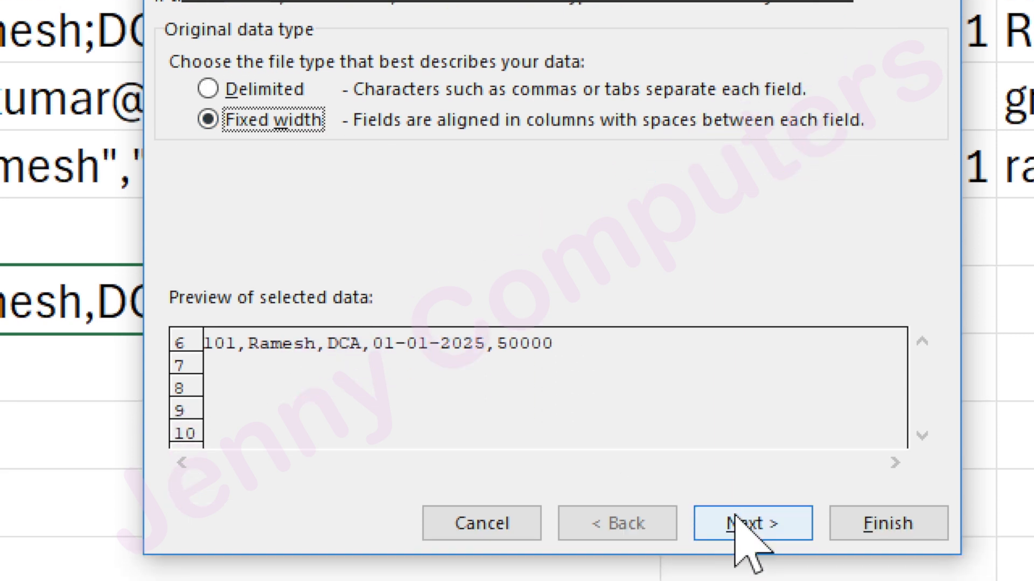
{"action": "left_click", "coordinate": [735, 518]}
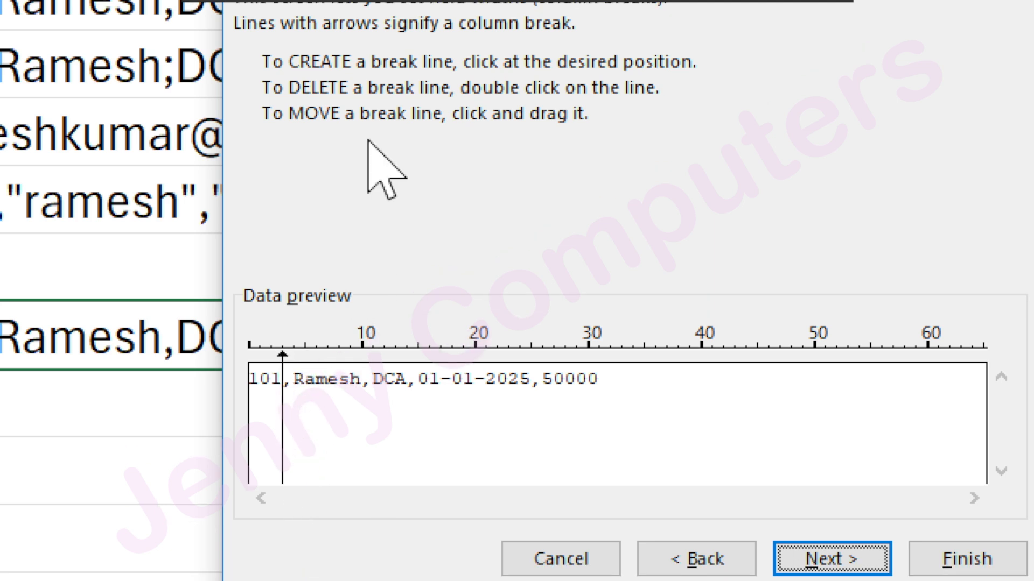
Place column breaks after 101, after DCA and after 01-01-2025, try moving them, and proceed to the column format settings.
{"action": "left_click", "coordinate": [408, 377]}
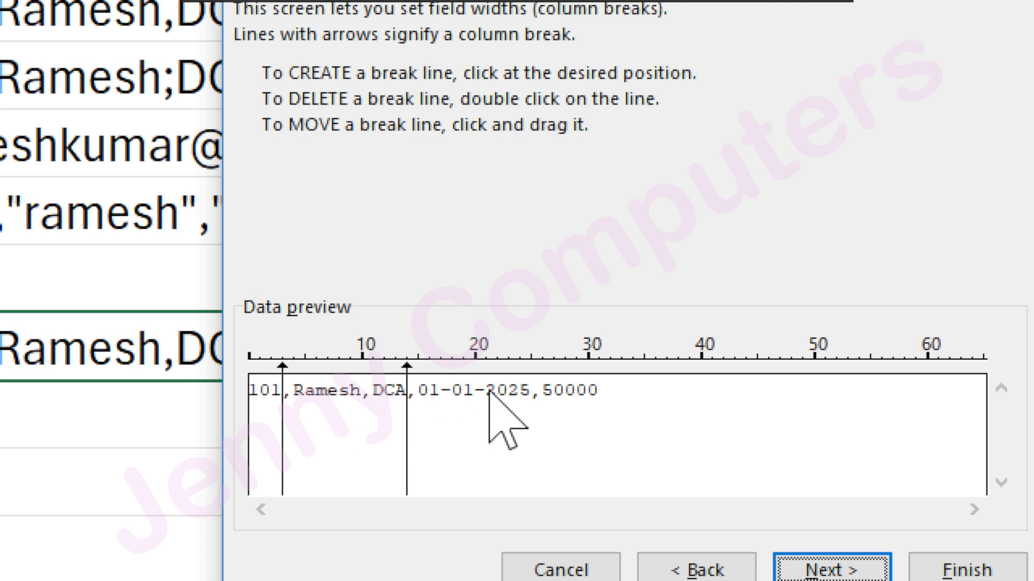
{"action": "left_click", "coordinate": [538, 409]}
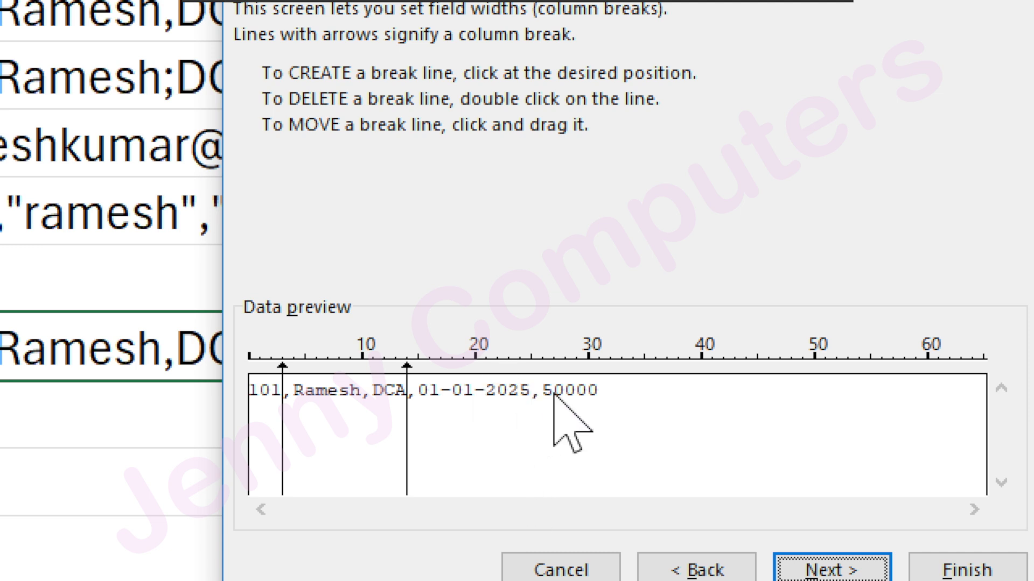
{"action": "left_click", "coordinate": [531, 425]}
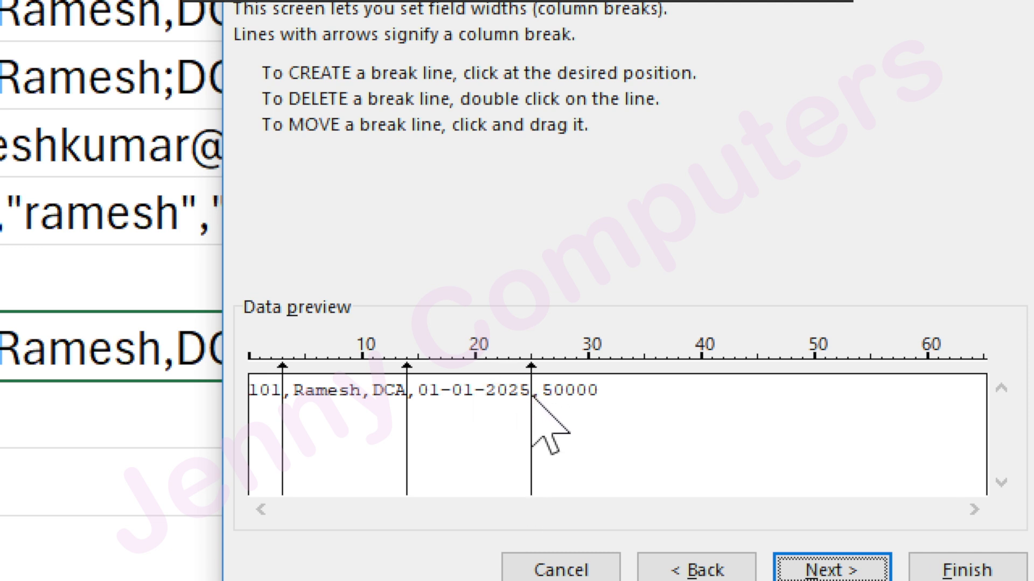
{"action": "left_click_drag", "start_coordinate": [531, 412], "coordinate": [355, 449]}
{"action": "left_click_drag", "start_coordinate": [405, 425], "coordinate": [534, 416]}
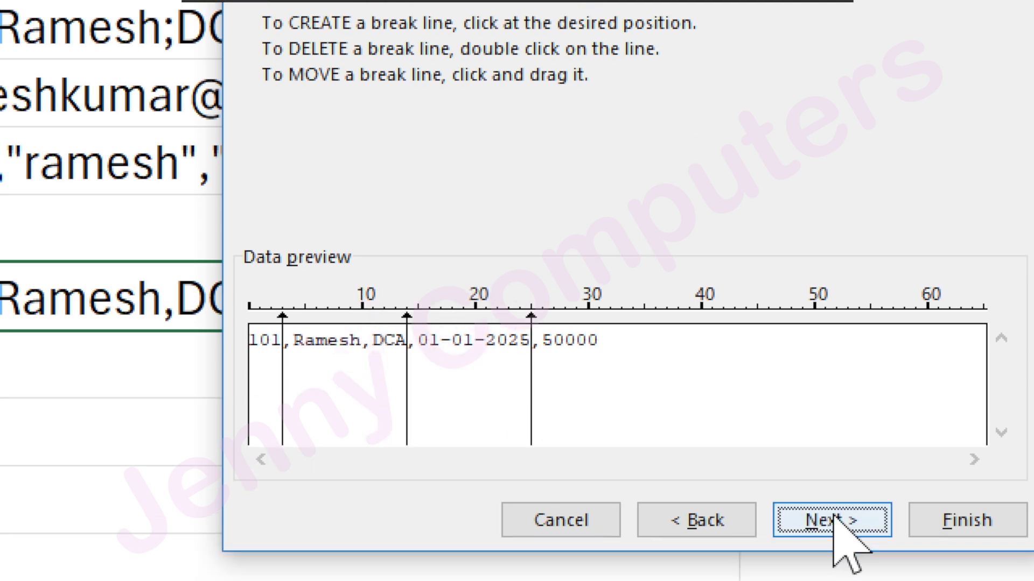
{"action": "left_click", "coordinate": [832, 569]}
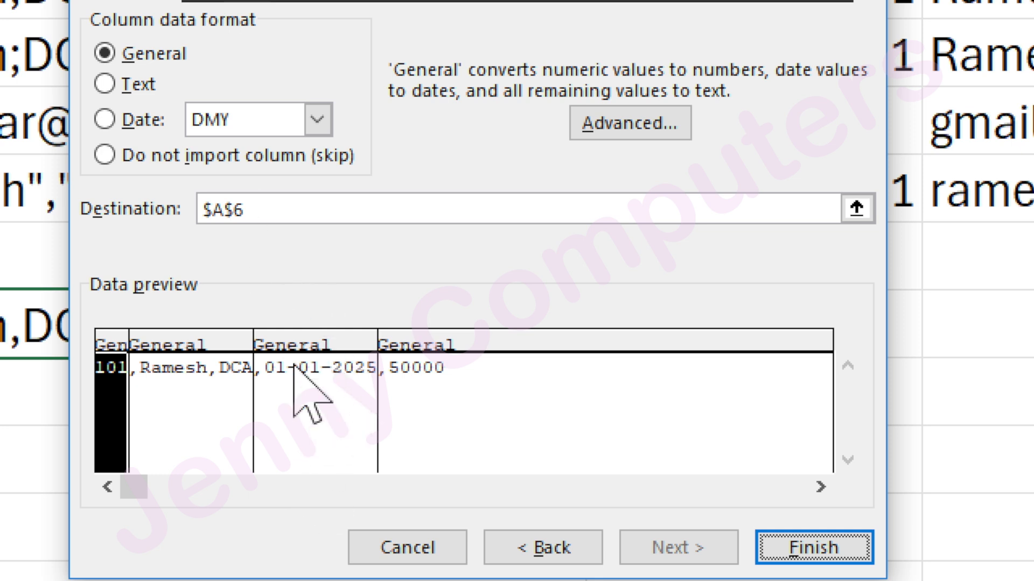
Exclude the 01-01-2025 column from the import, set the destination to B6, and finish the fixed-width split.
{"action": "left_click", "coordinate": [311, 356]}
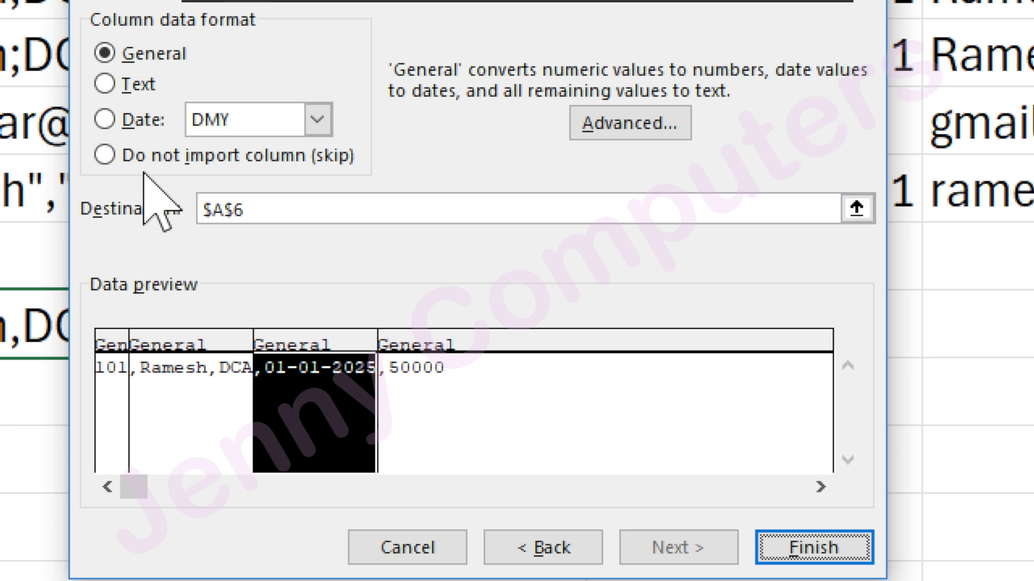
{"action": "left_click", "coordinate": [116, 155]}
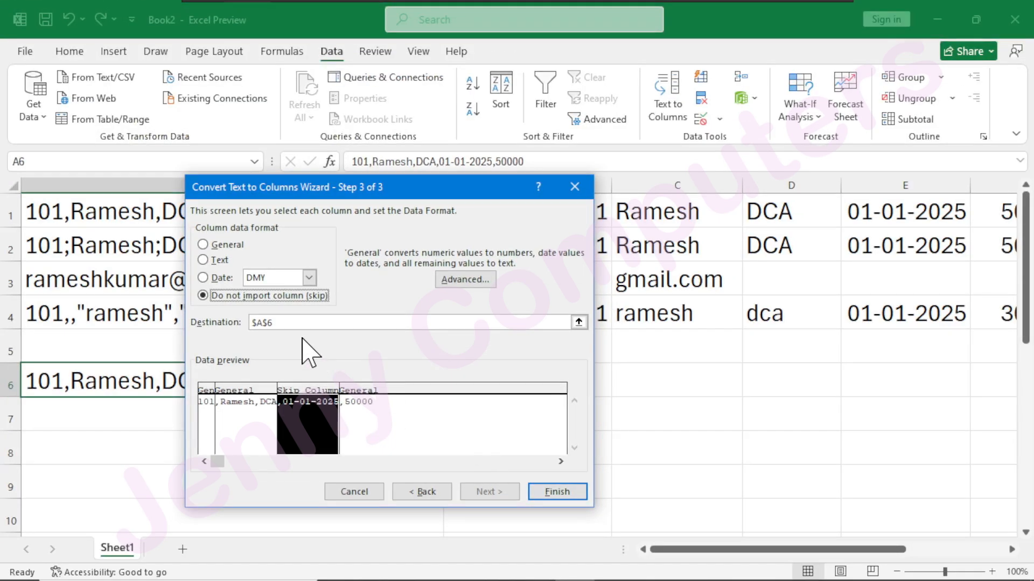
{"action": "left_click_drag", "start_coordinate": [280, 197], "coordinate": [125, 186]}
{"action": "key", "text": "BackSpace"}
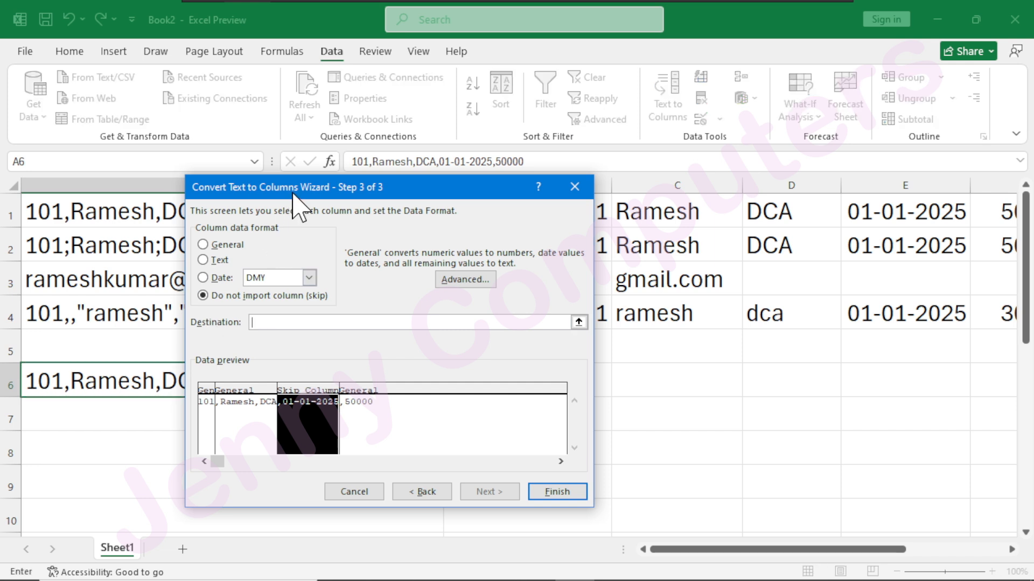
{"action": "left_click_drag", "start_coordinate": [329, 188], "coordinate": [157, 206]}
{"action": "left_click", "coordinate": [521, 381]}
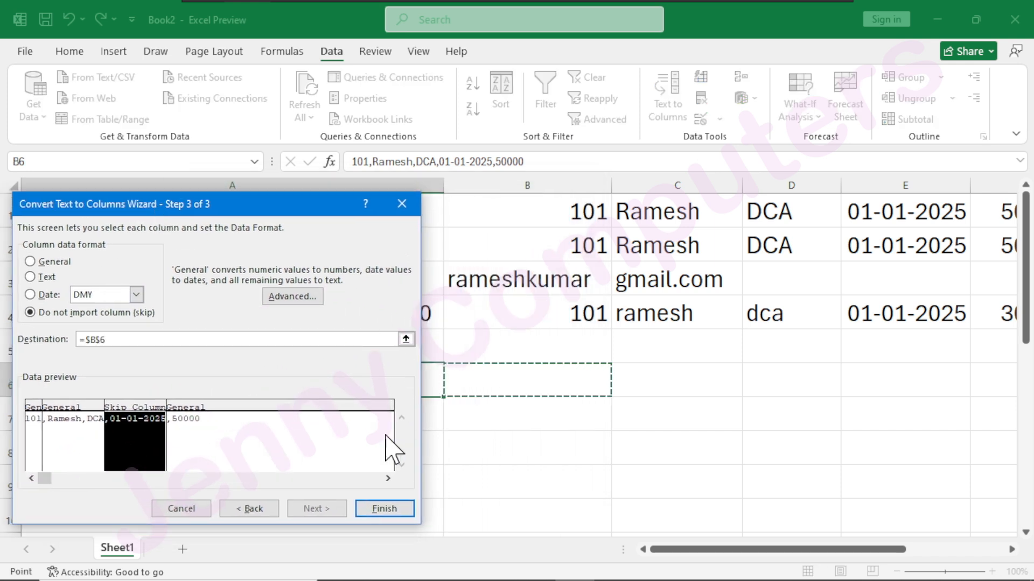
{"action": "left_click", "coordinate": [383, 508]}
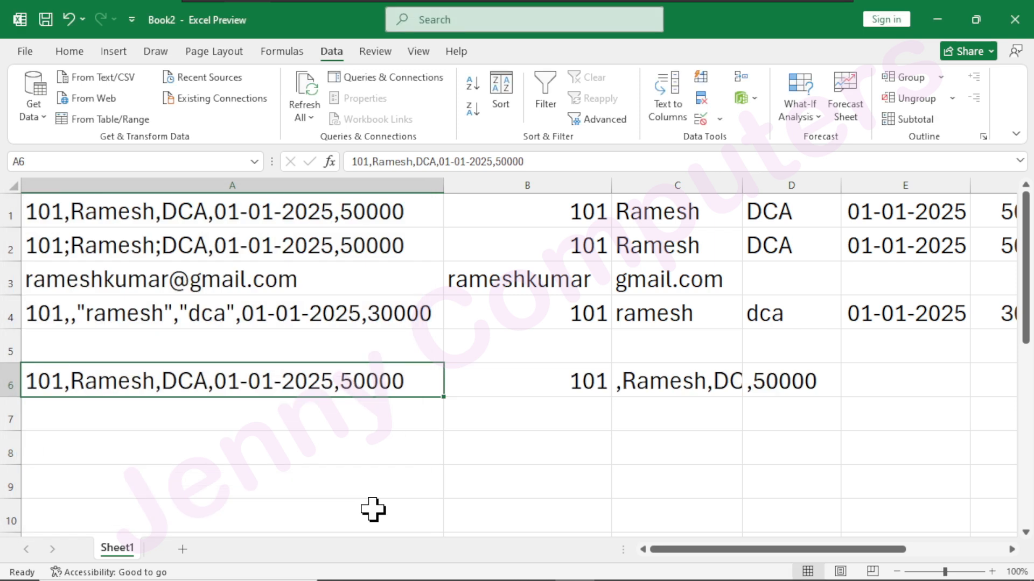
Widen column C to fit the text in C6 and check the split pieces in B6, C6 and D6.
{"action": "left_click", "coordinate": [565, 384]}
{"action": "left_click_drag", "start_coordinate": [742, 186], "coordinate": [781, 231]}
{"action": "left_click", "coordinate": [672, 385]}
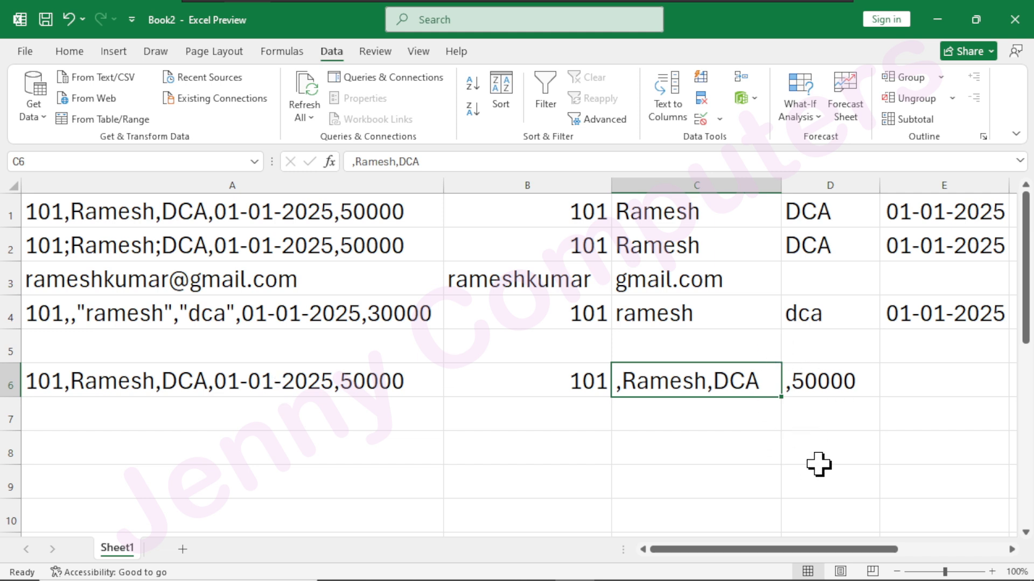
{"action": "left_click", "coordinate": [845, 386]}
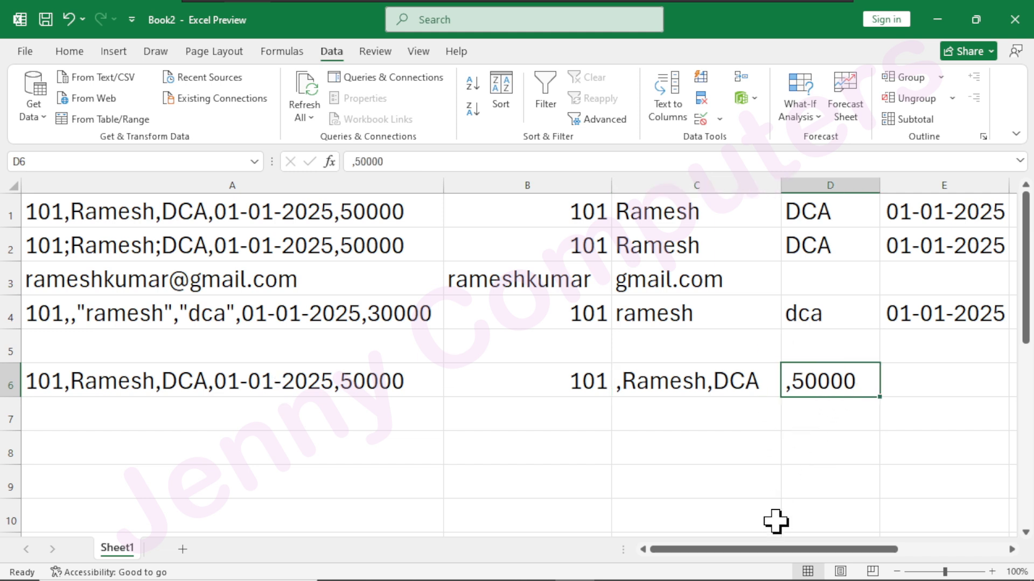
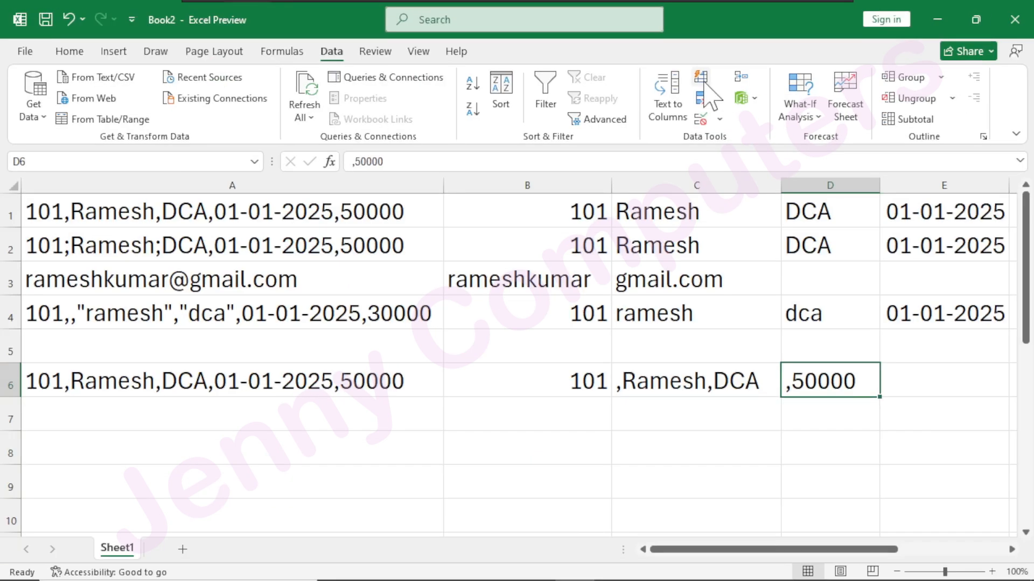
Locate the Flash Fill command among the fill options, then return to the data tools.
{"action": "left_click", "coordinate": [81, 52]}
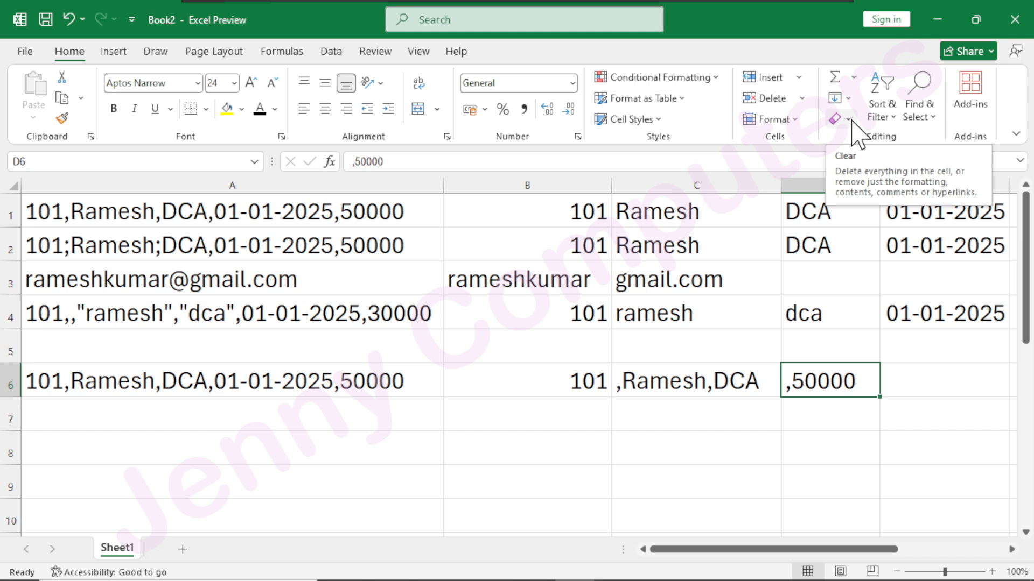
{"action": "left_click", "coordinate": [848, 98]}
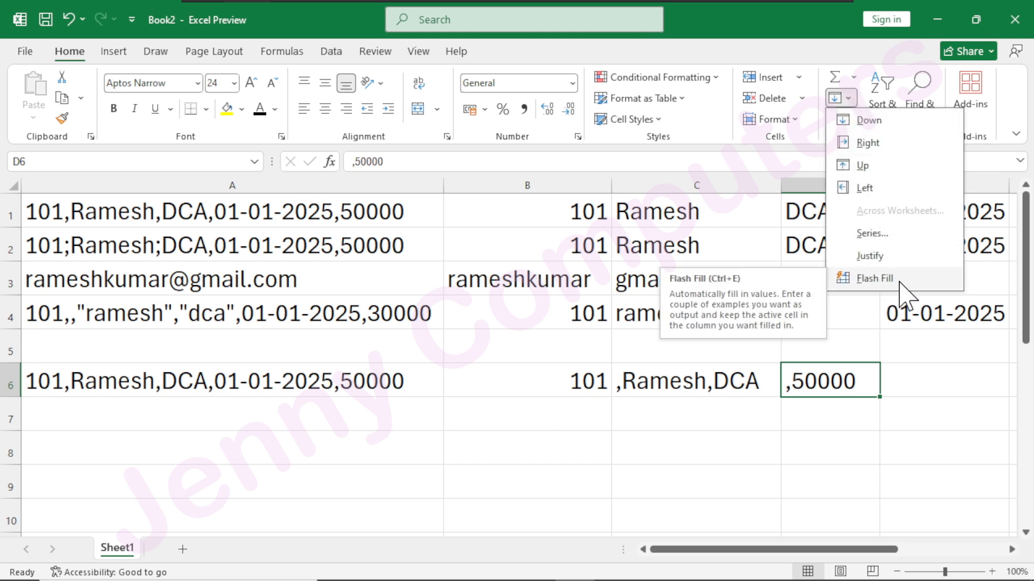
{"action": "left_click", "coordinate": [330, 52]}
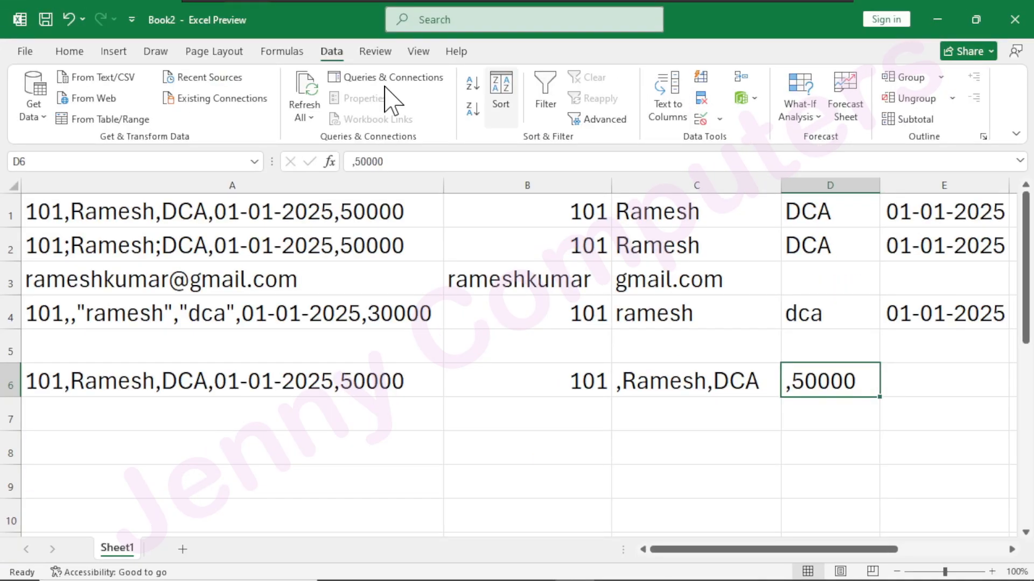
Switch to the Function.xlsx workbook and go to its Result sheet.
{"action": "left_click", "coordinate": [25, 53]}
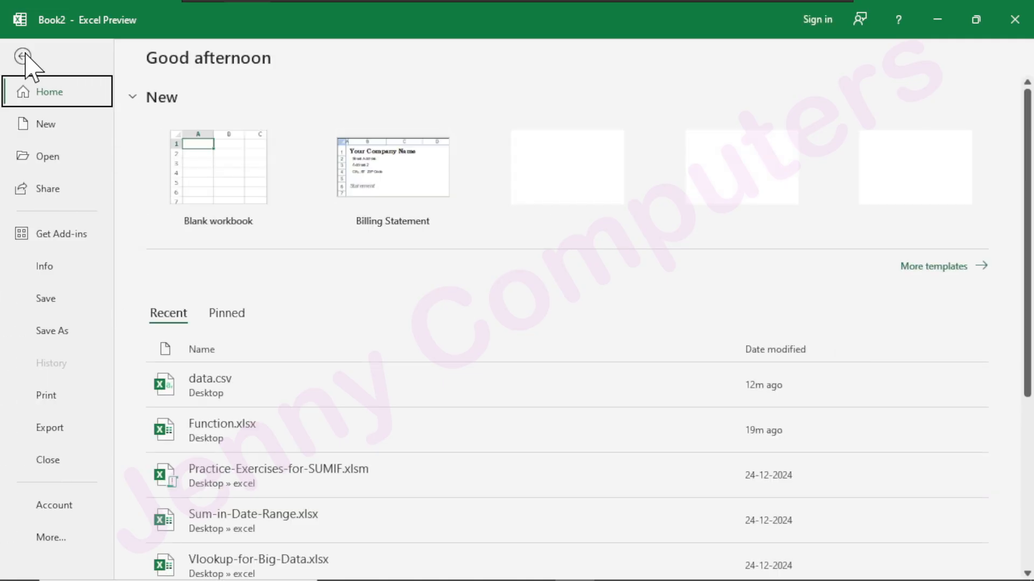
{"action": "key", "text": "Escape"}
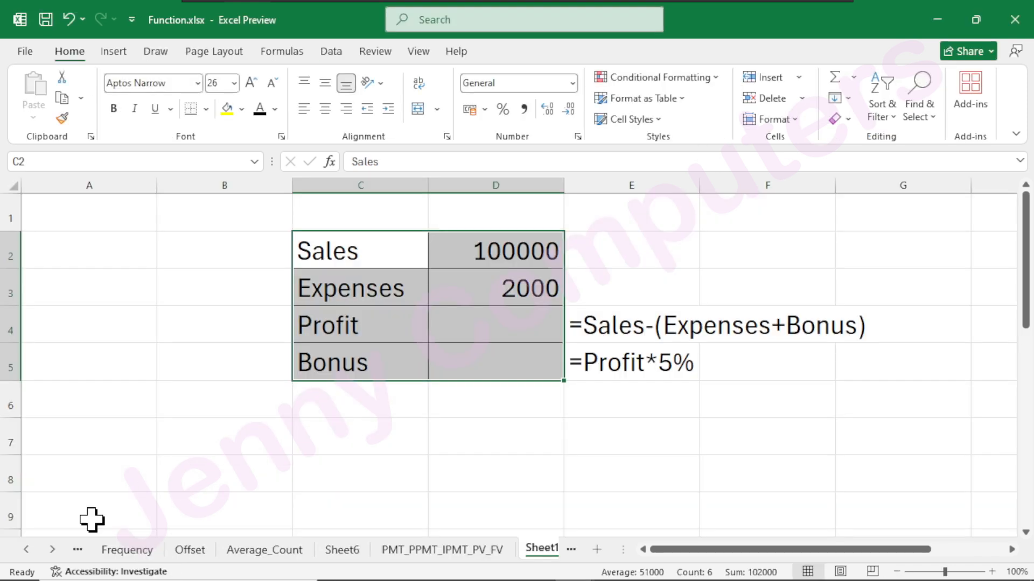
{"action": "left_click", "coordinate": [78, 550]}
{"action": "left_click", "coordinate": [78, 551]}
{"action": "left_click", "coordinate": [78, 550]}
{"action": "left_click", "coordinate": [78, 550]}
{"action": "left_click", "coordinate": [78, 550]}
{"action": "left_click", "coordinate": [78, 550]}
{"action": "left_click", "coordinate": [78, 550]}
{"action": "left_click", "coordinate": [78, 550]}
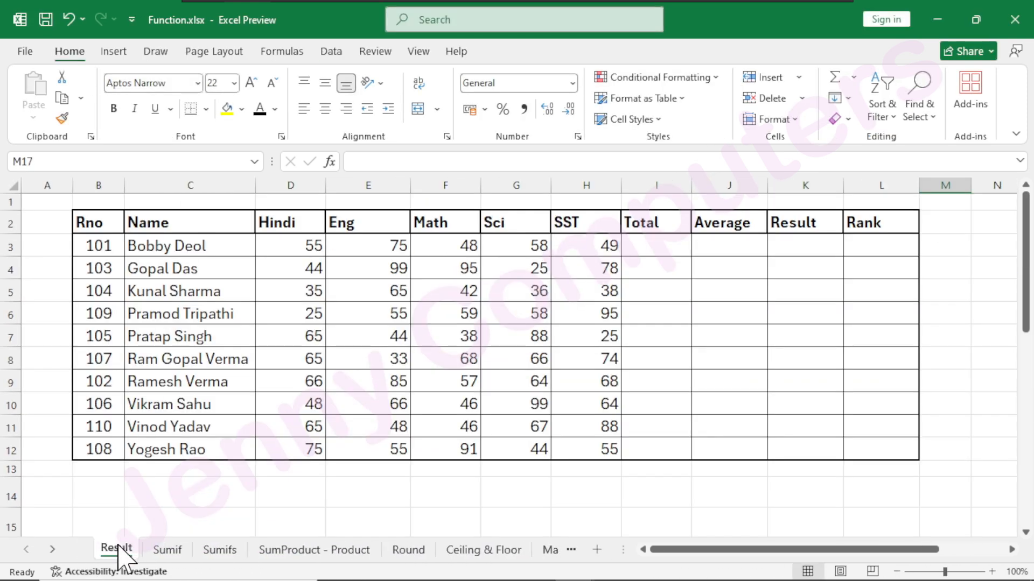
Copy the Rno 101 record in B3:H3 over the last record of the table in B12:H12.
{"action": "left_click_drag", "start_coordinate": [88, 246], "coordinate": [592, 245]}
{"action": "key", "text": "ctrl+c"}
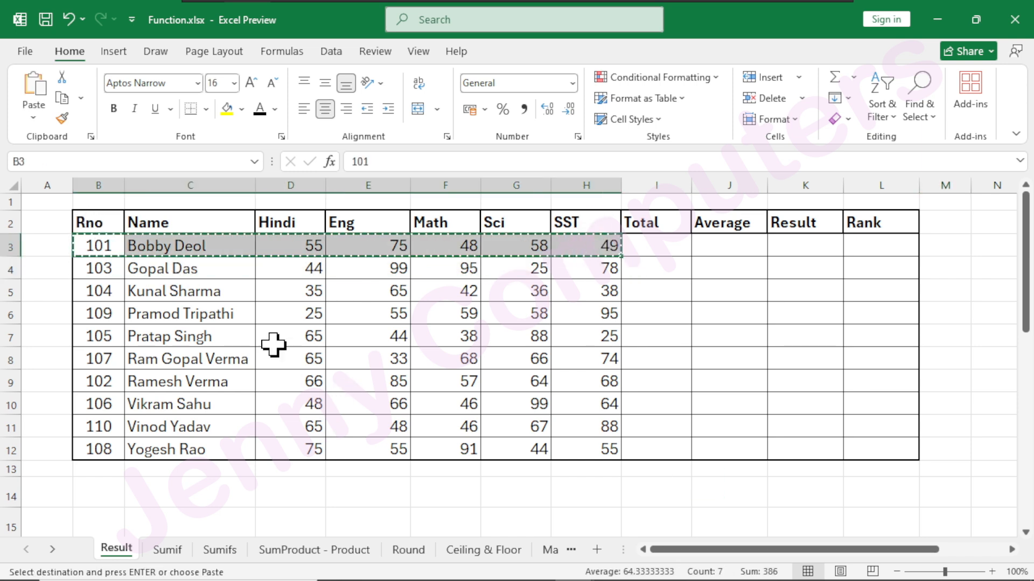
{"action": "left_click_drag", "start_coordinate": [99, 452], "coordinate": [606, 452]}
{"action": "key", "text": "ctrl+v"}
{"action": "left_click", "coordinate": [380, 503]}
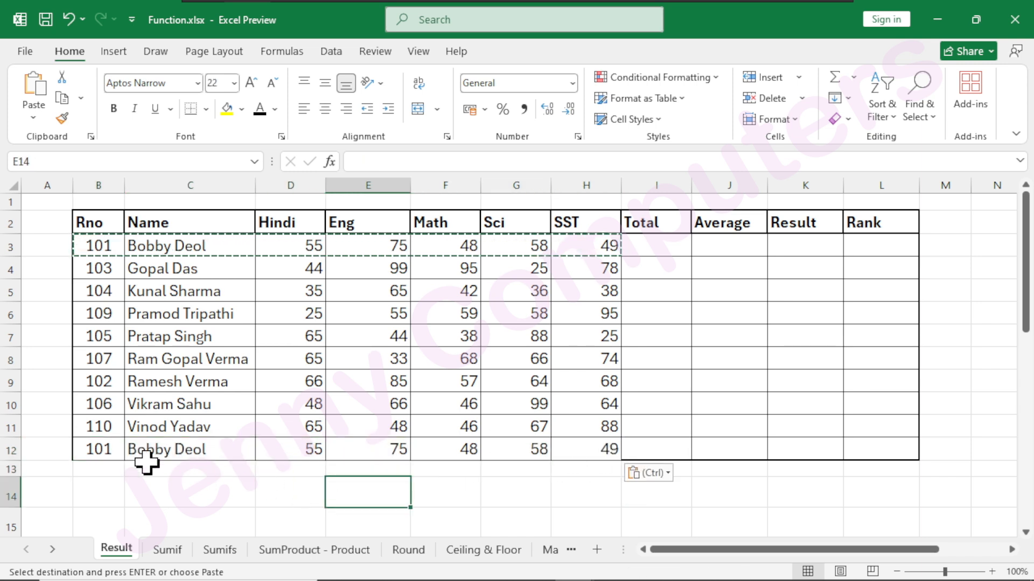
Compare the record in B12:H12 with the one in B3:H3 and clear the copy marquee.
{"action": "left_click_drag", "start_coordinate": [94, 446], "coordinate": [604, 452]}
{"action": "left_click_drag", "start_coordinate": [102, 246], "coordinate": [535, 261]}
{"action": "left_click", "coordinate": [425, 313]}
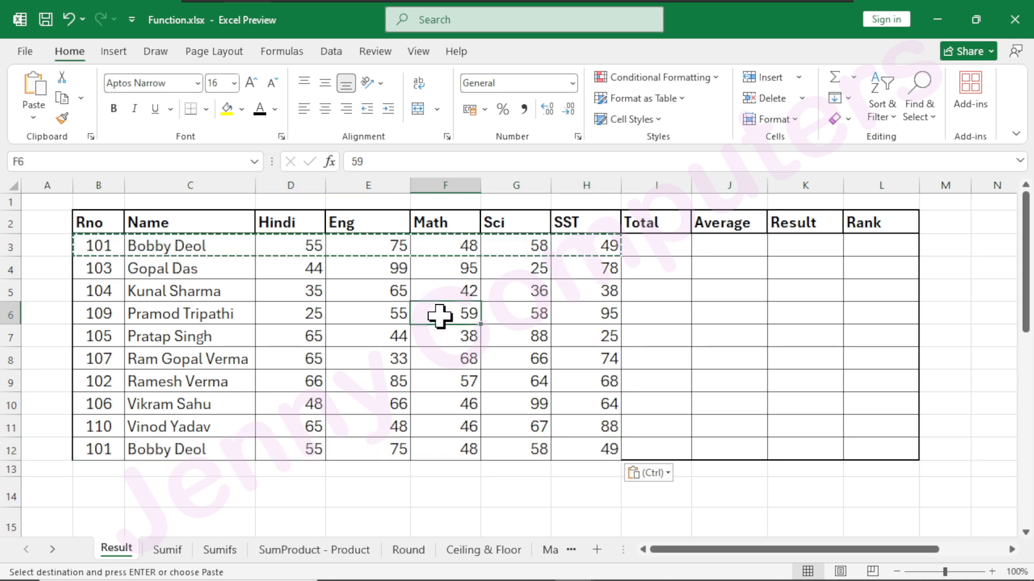
{"action": "key", "text": "Escape"}
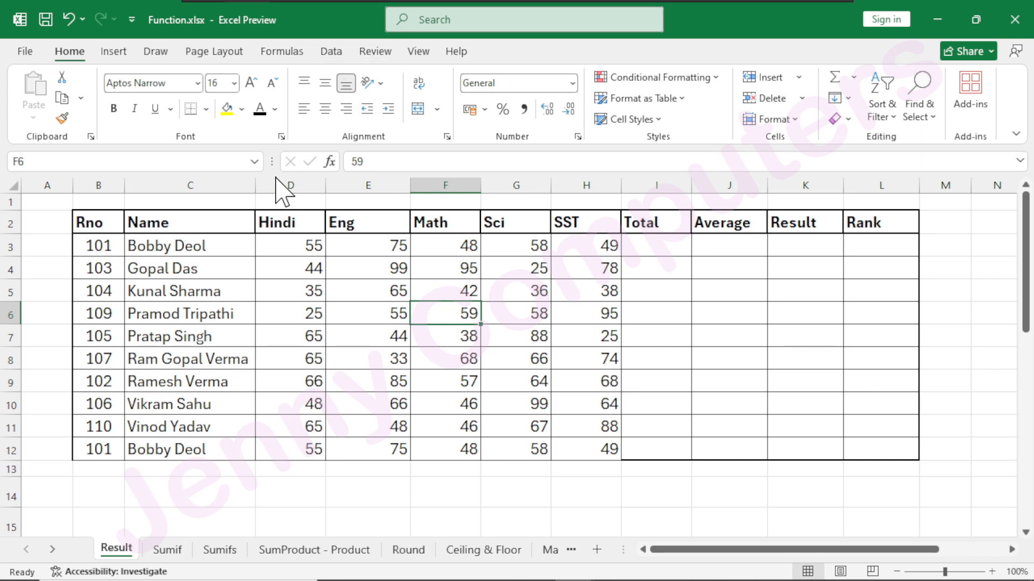
Remove duplicate rows from the results table, comparing all columns and treating the first row as headers.
{"action": "left_click", "coordinate": [336, 52]}
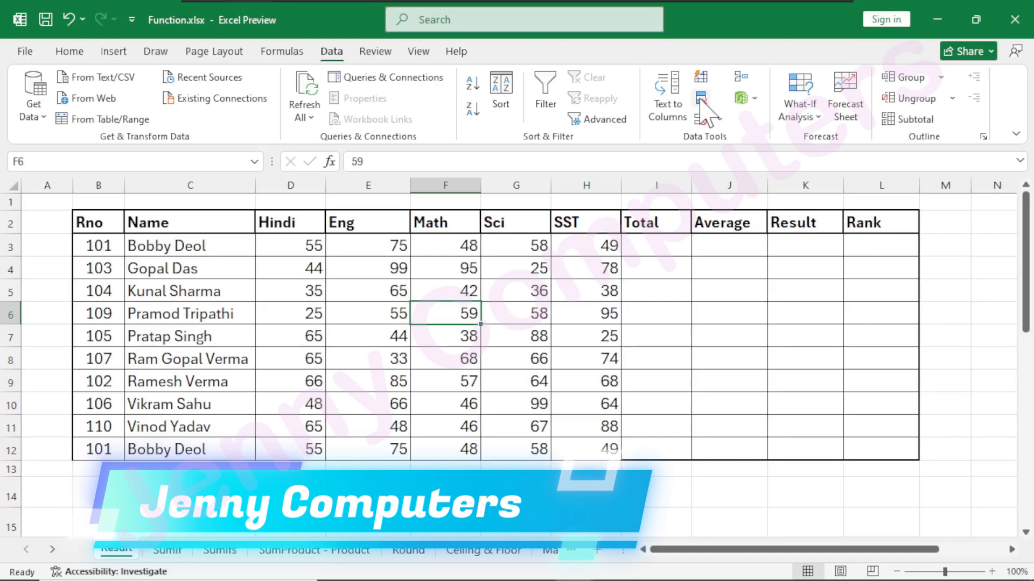
{"action": "left_click", "coordinate": [696, 100]}
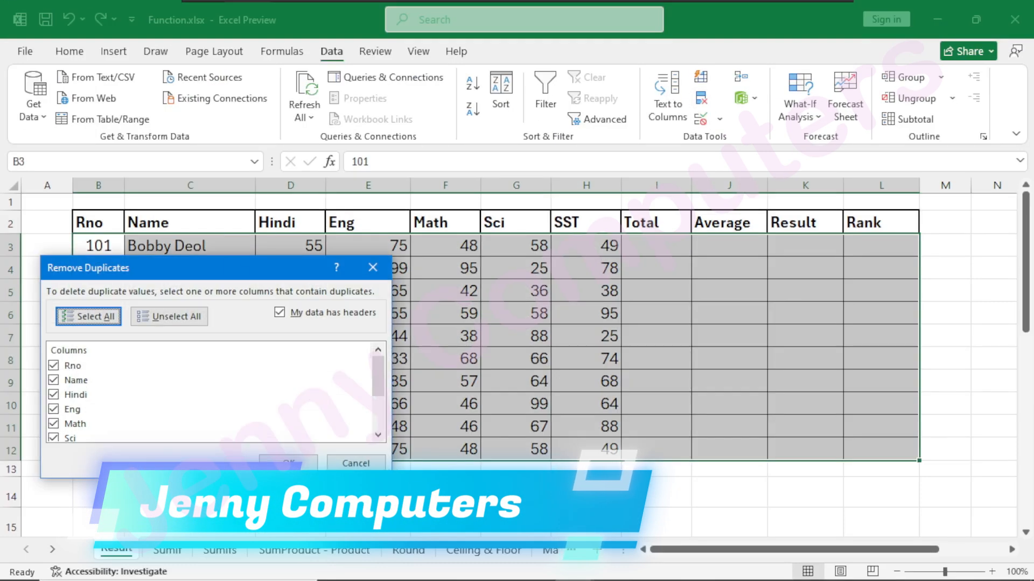
{"action": "scroll", "coordinate": [63, 358], "scroll_direction": "down", "scroll_amount": 2}
{"action": "left_click", "coordinate": [288, 464]}
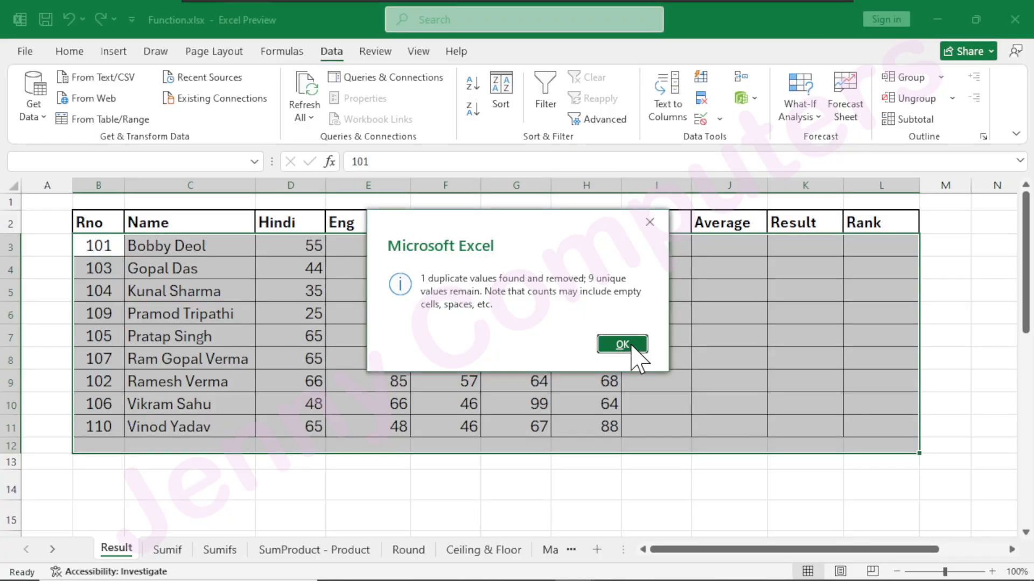
{"action": "left_click", "coordinate": [621, 345]}
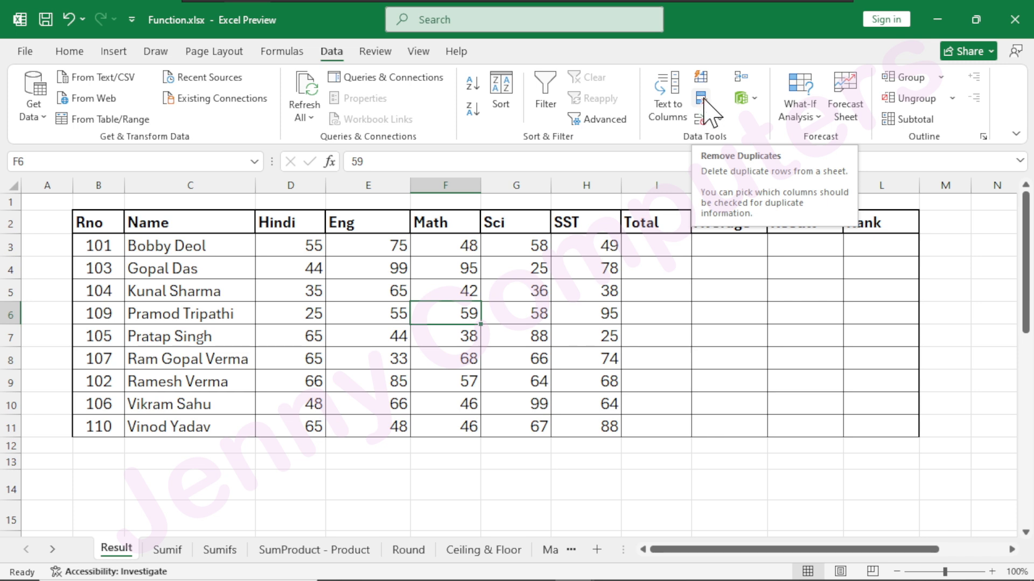
Show the available data validation commands.
{"action": "left_click", "coordinate": [720, 119]}
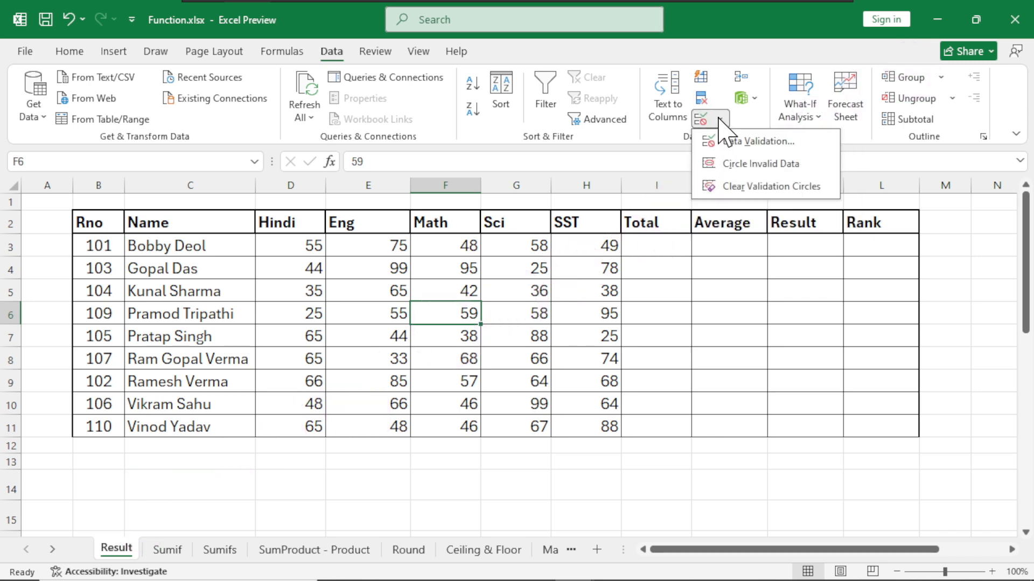